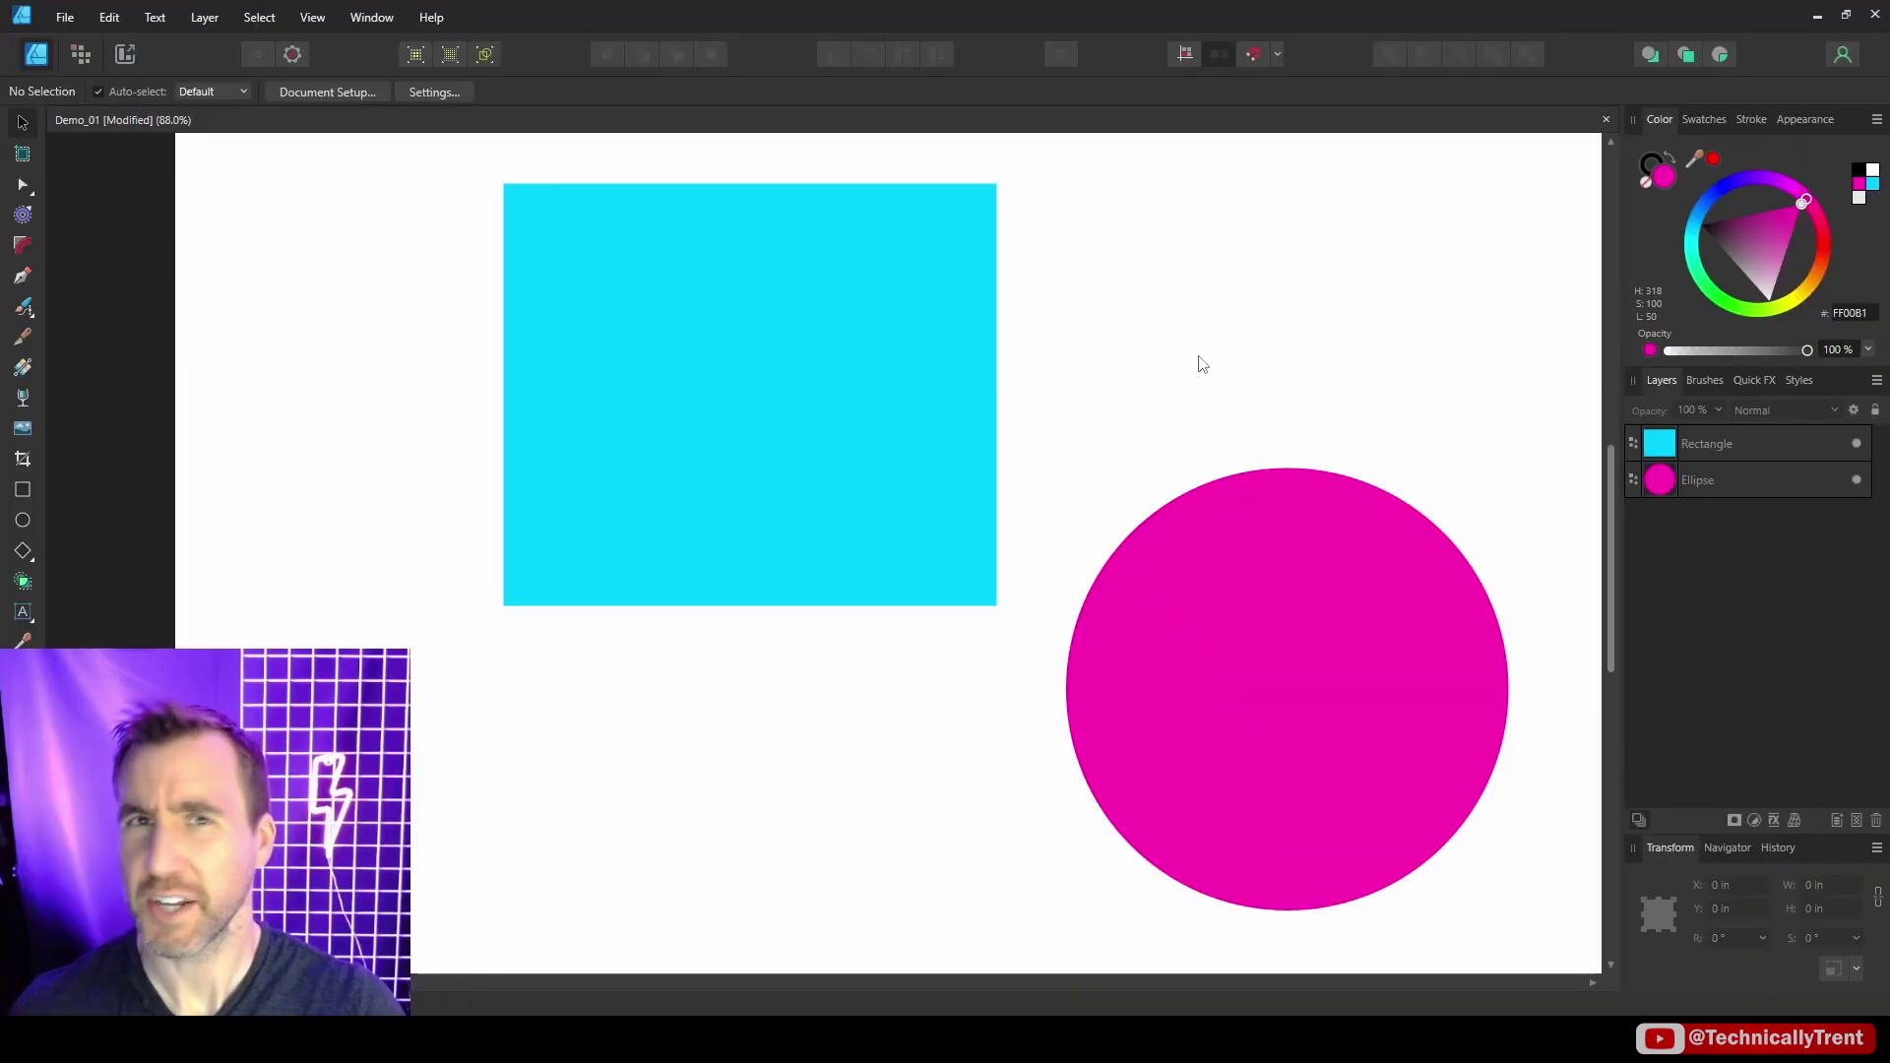
Move the cyan rectangle so that it overlaps the upper-left part of the magenta circle
{"action": "left_click_drag", "start_coordinate": [774, 290], "coordinate": [1130, 428]}
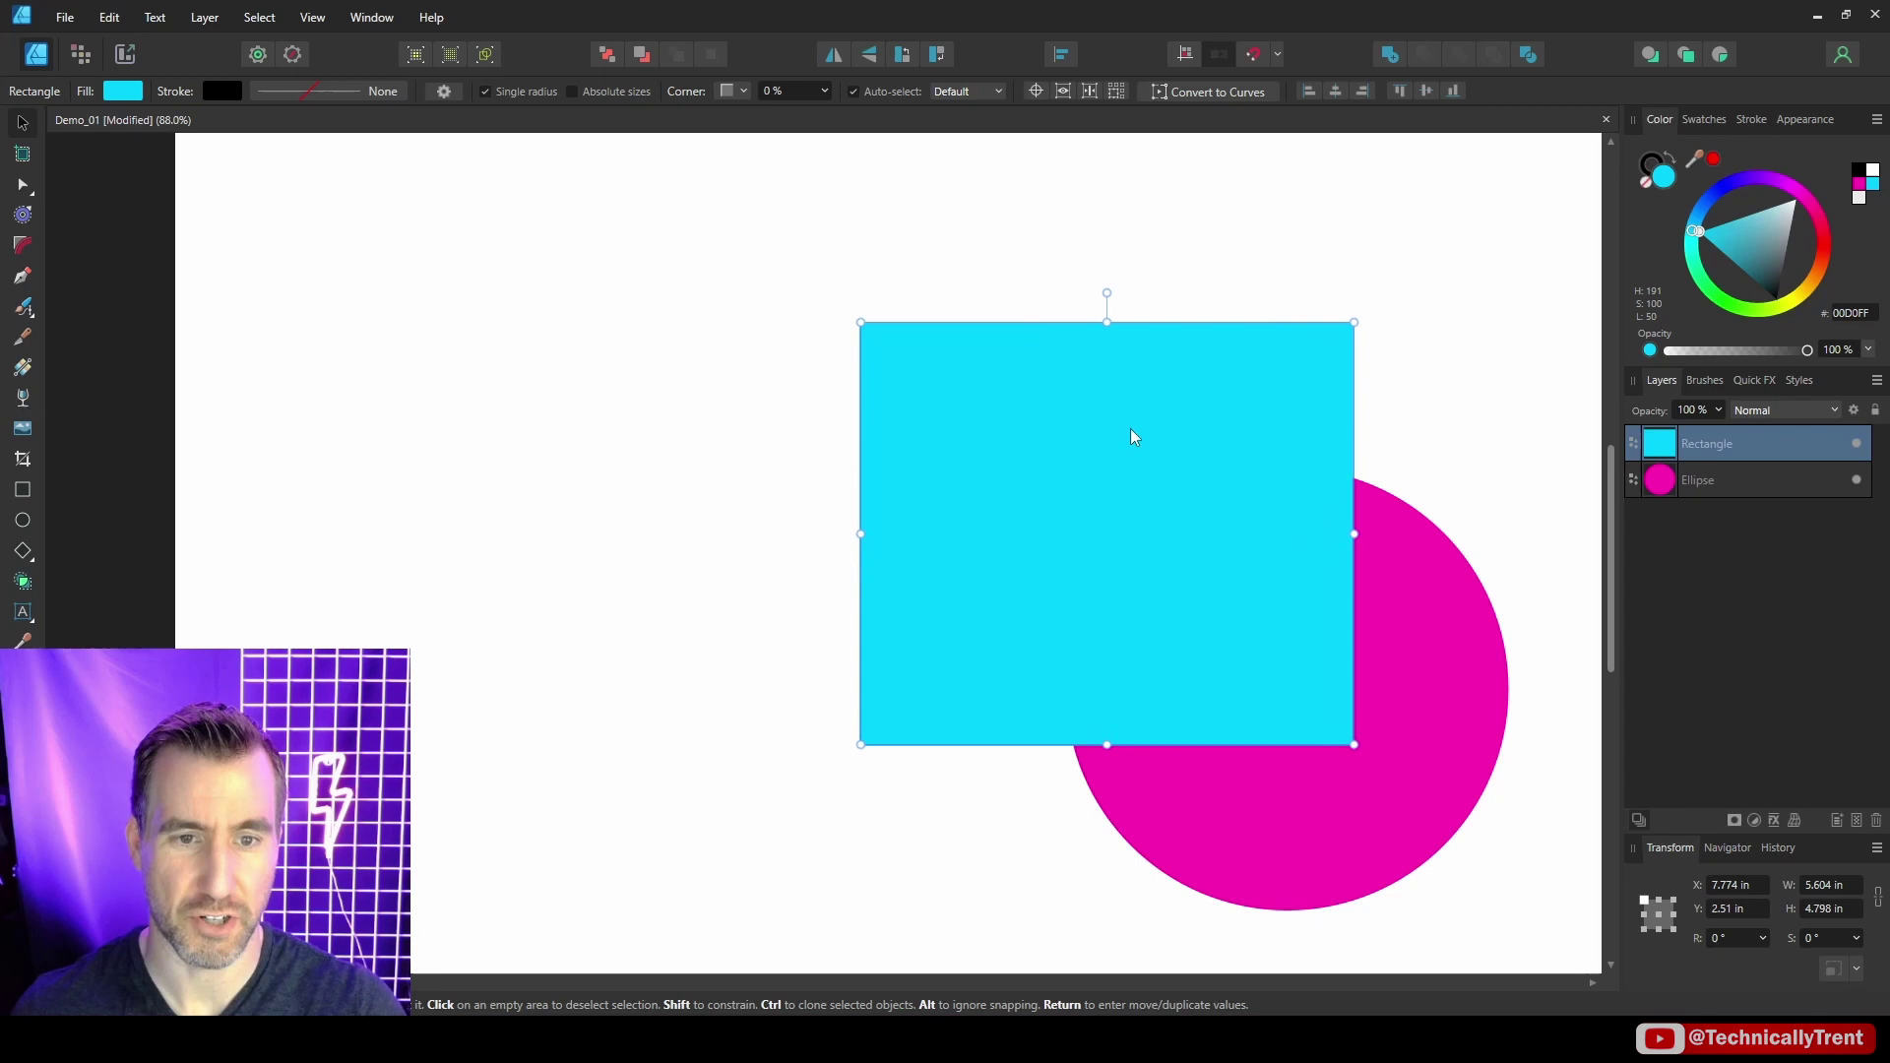
{"action": "left_click", "coordinate": [1468, 659], "text": "shift"}
{"action": "left_click_drag", "start_coordinate": [1468, 660], "coordinate": [1374, 527]}
{"action": "left_click", "coordinate": [1373, 526], "text": "shift"}
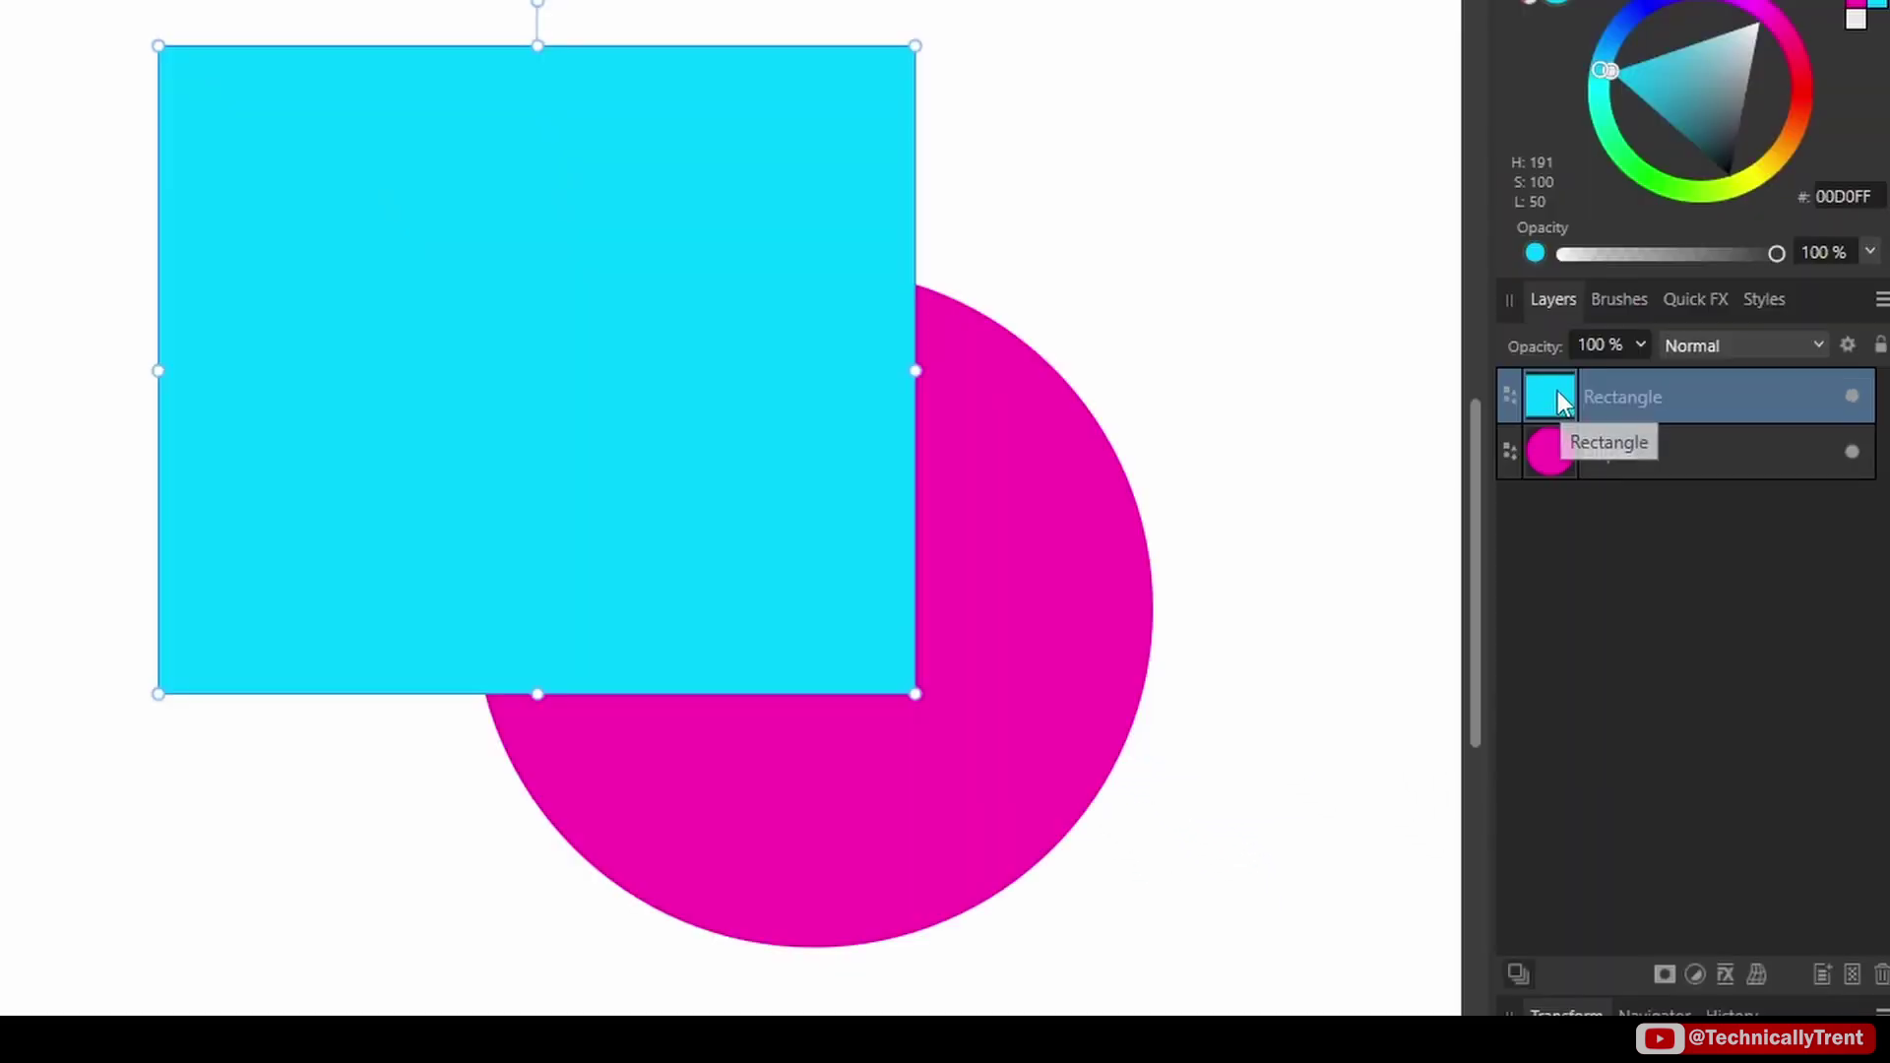
Try the rectangle as a mask on the Ellipse layer, undo it, and try clipping the rectangle inside the ellipse
{"action": "left_click_drag", "start_coordinate": [1557, 394], "coordinate": [1553, 459]}
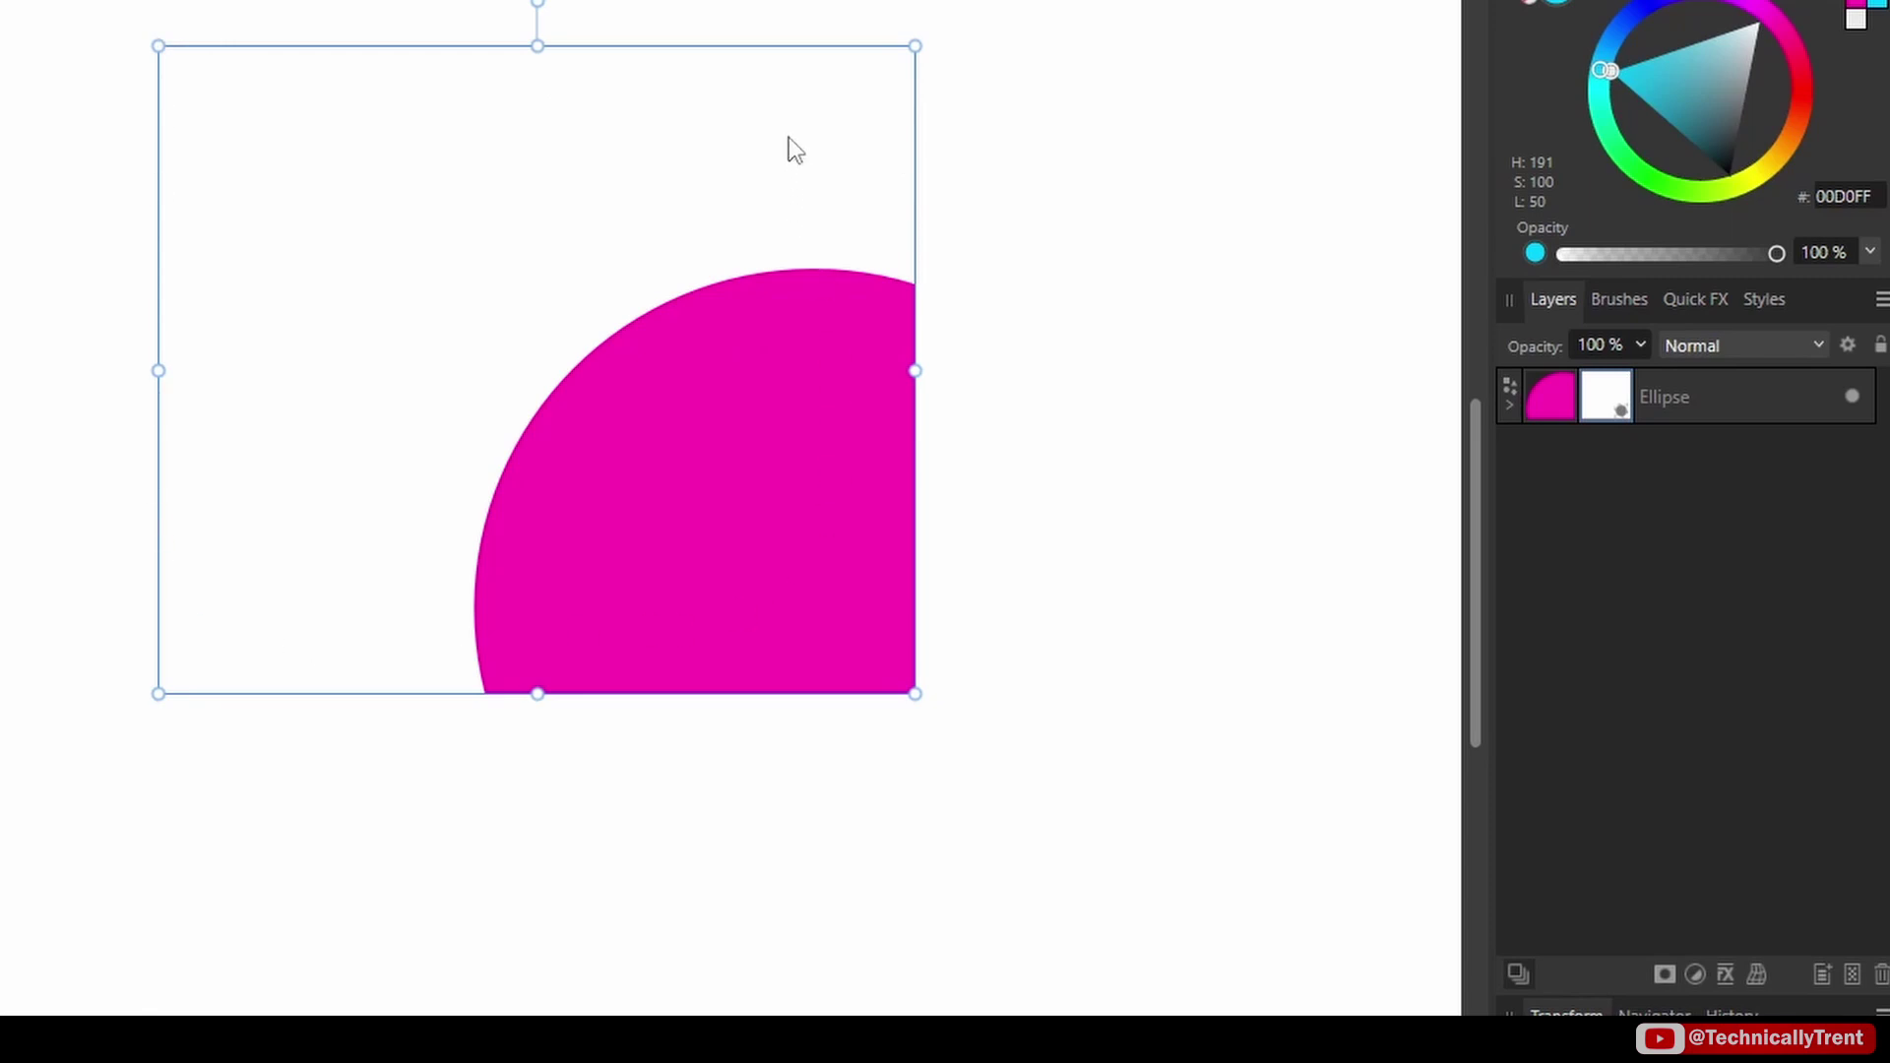
{"action": "key", "text": "ctrl+z"}
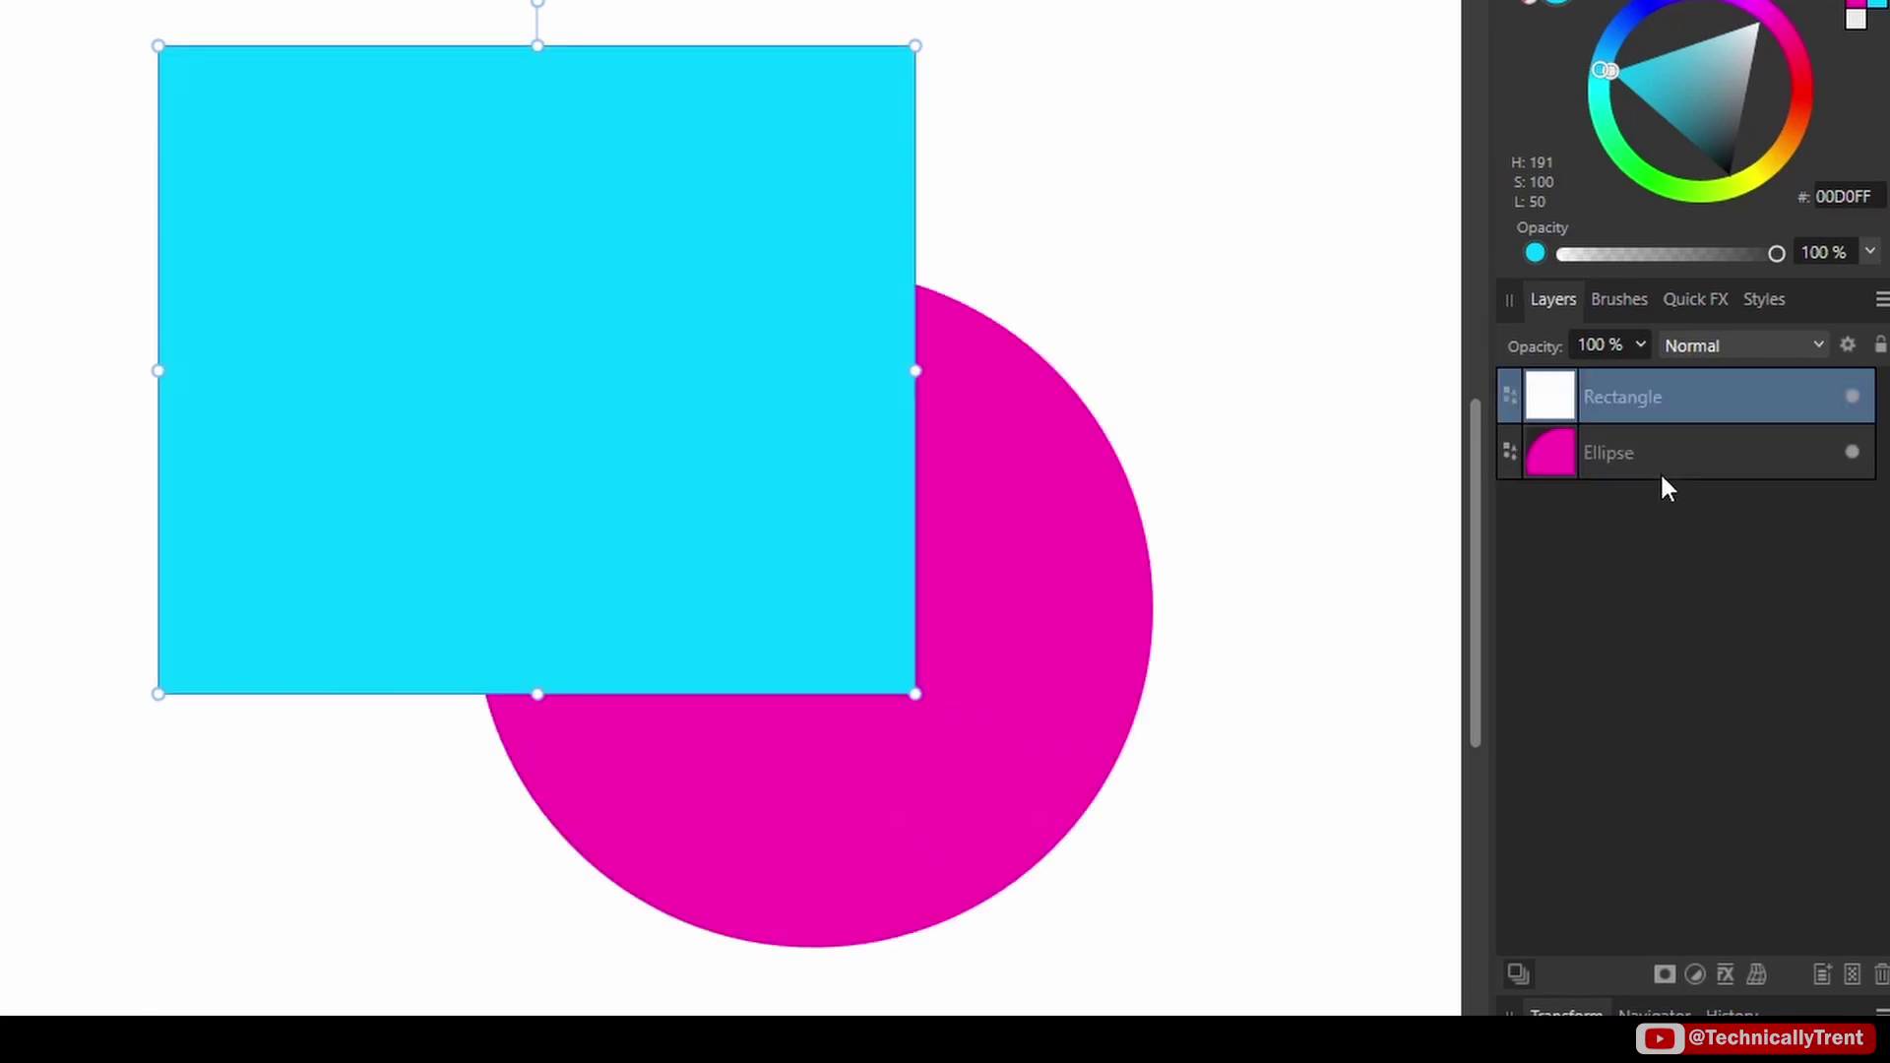
{"action": "left_click_drag", "start_coordinate": [1557, 396], "coordinate": [1624, 457]}
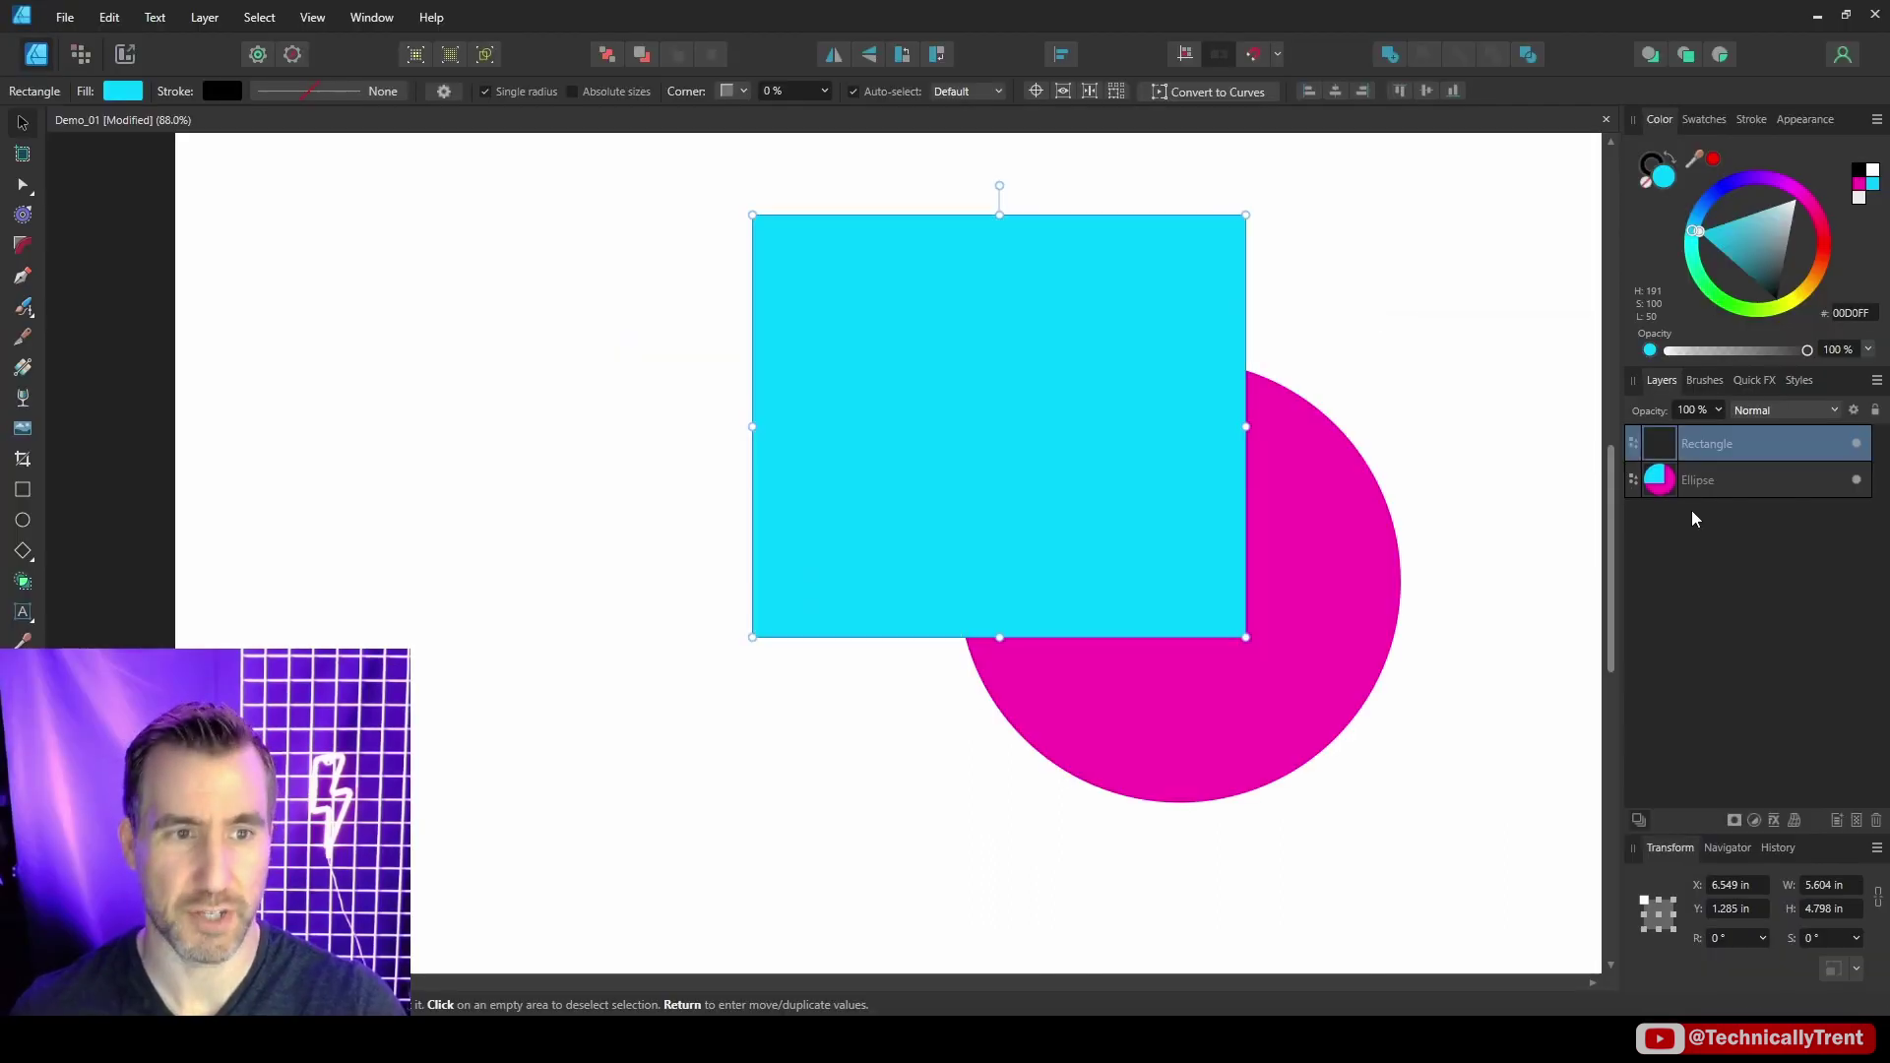
Mask the Ellipse layer with the rectangle, and move the nested rectangle mask over the upper half of the circle
{"action": "left_click_drag", "start_coordinate": [1658, 446], "coordinate": [1660, 481]}
{"action": "left_click", "coordinate": [1633, 449]}
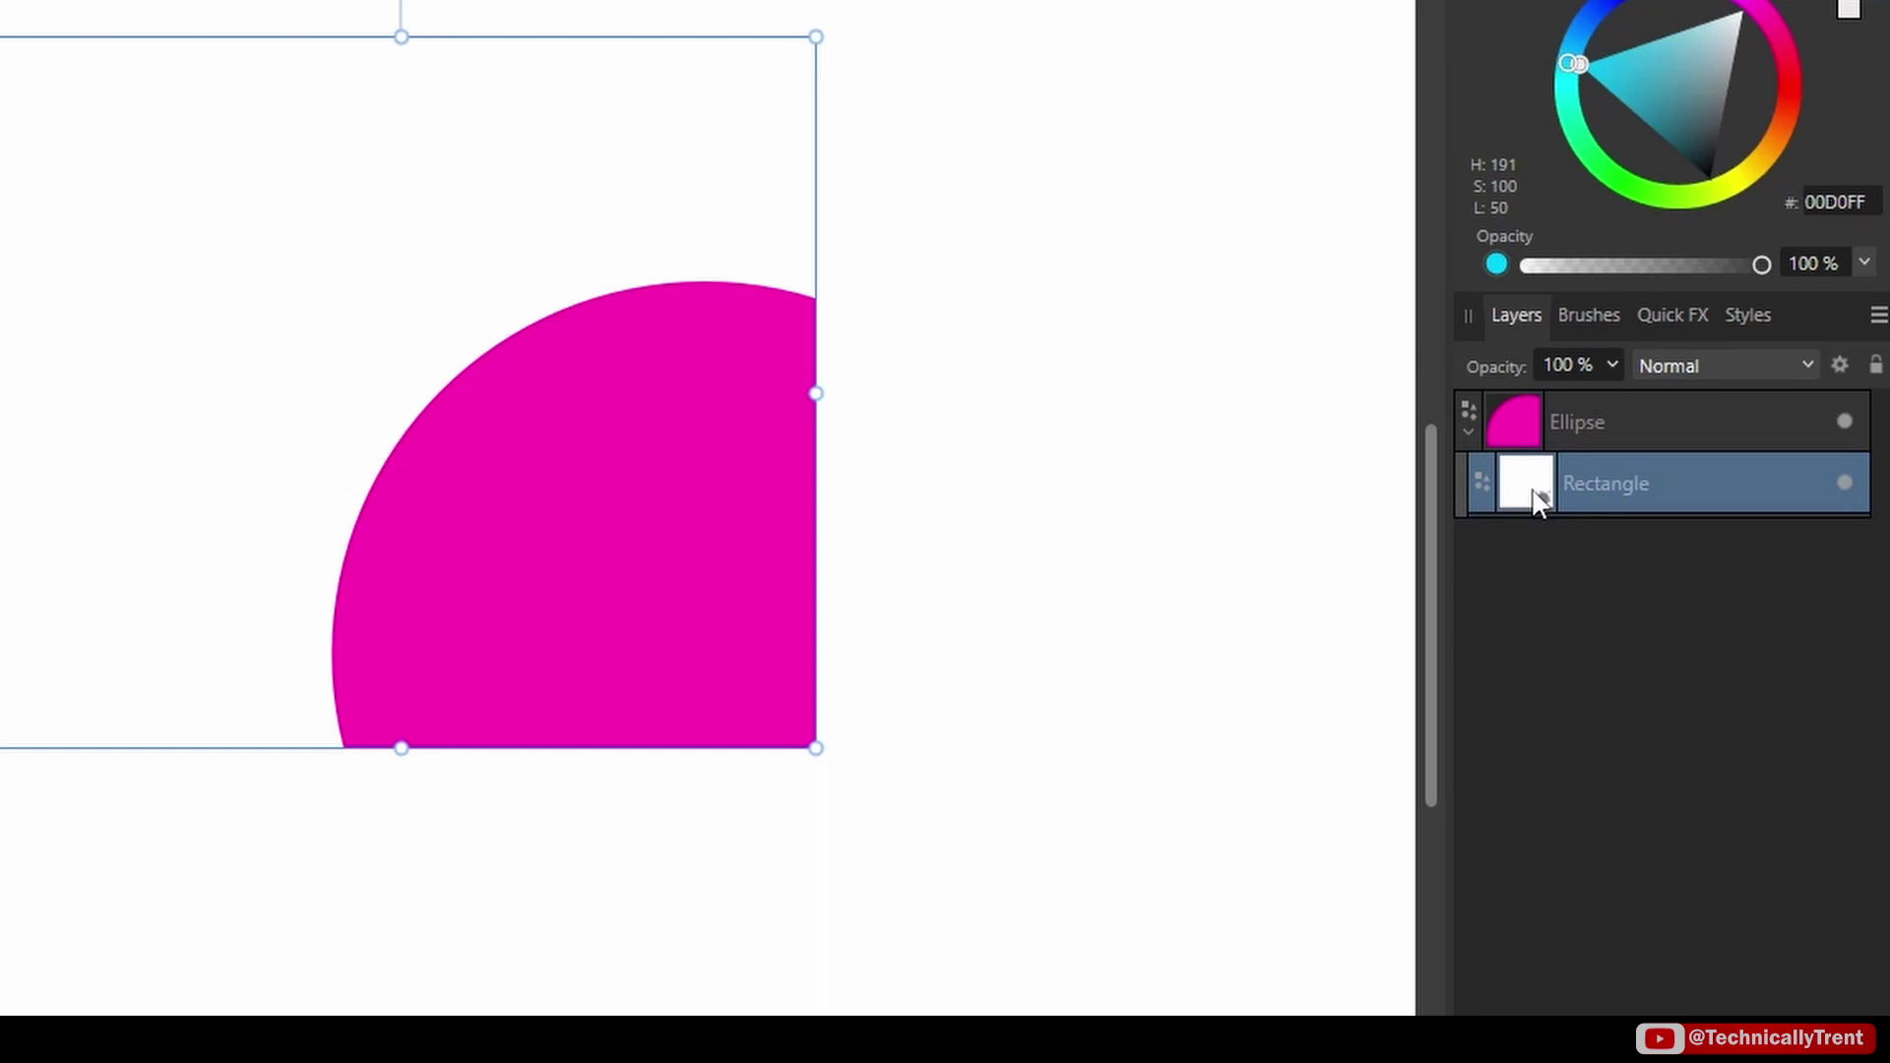
{"action": "left_click_drag", "start_coordinate": [555, 355], "coordinate": [786, 307]}
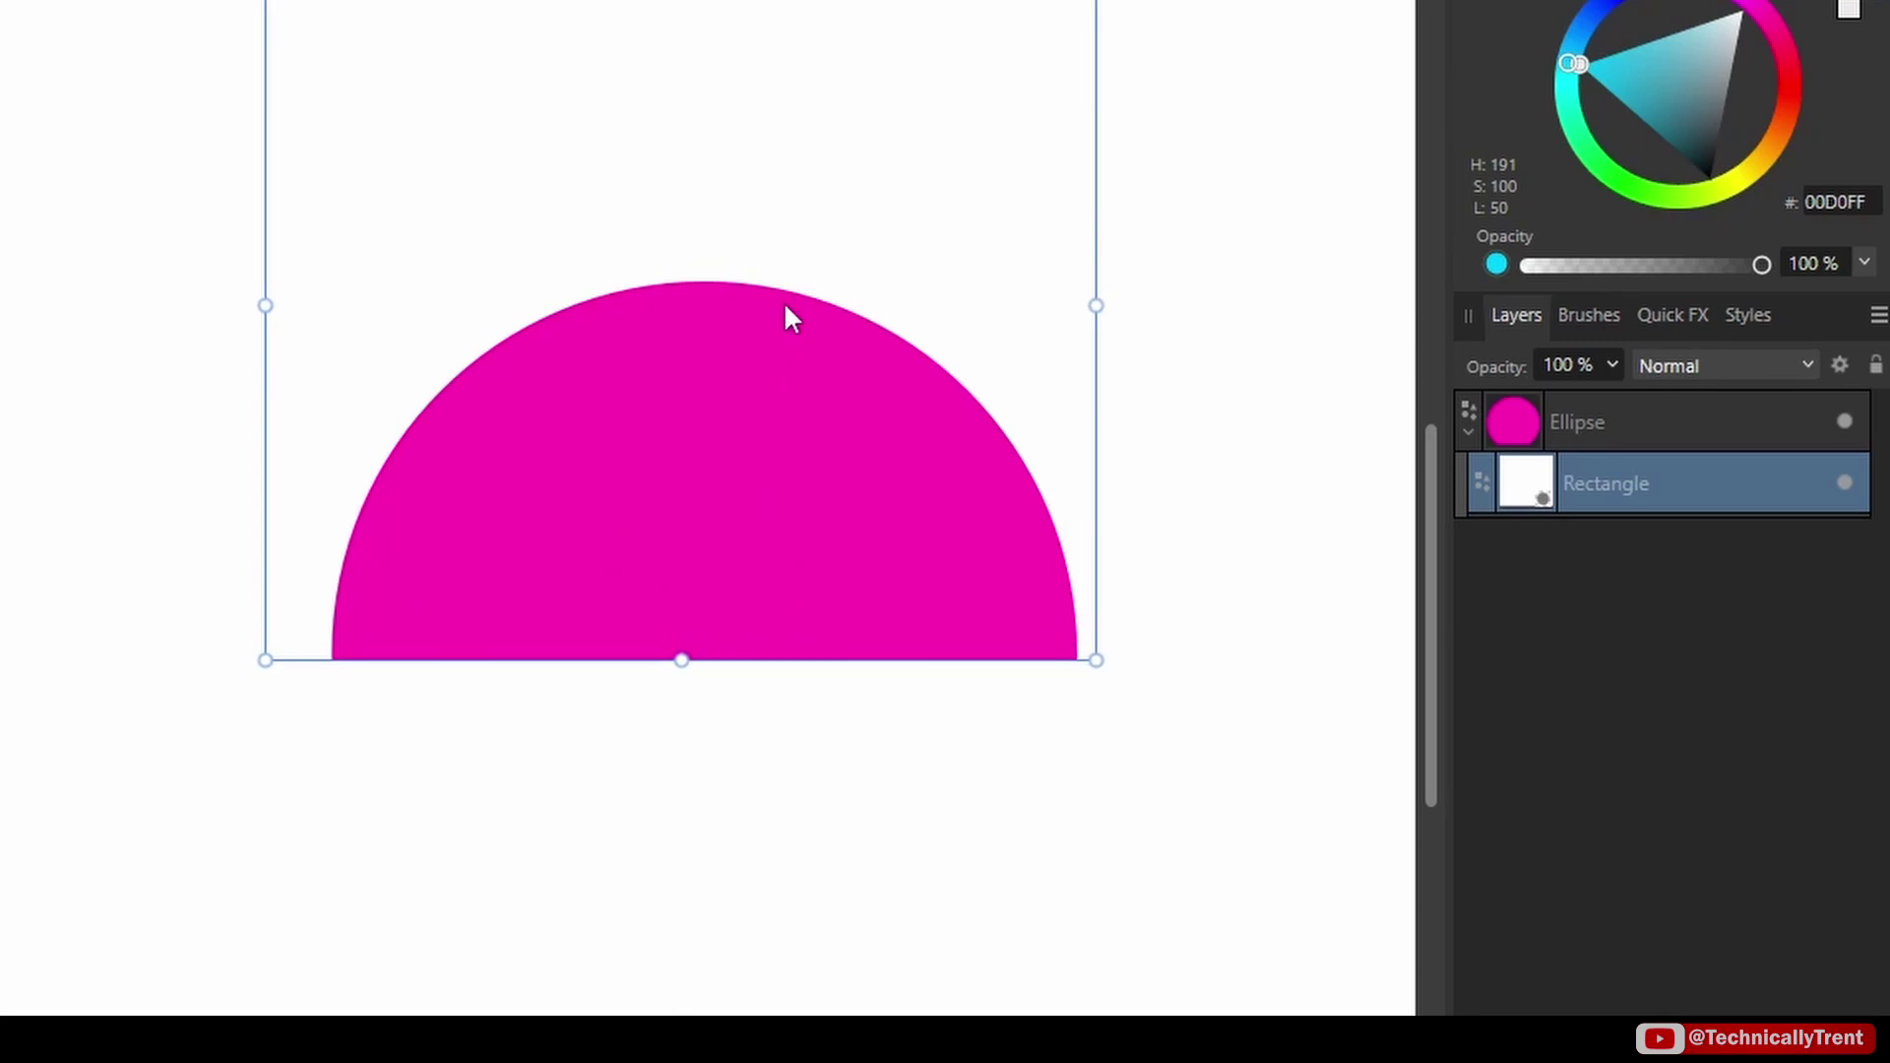
Move the ellipse together with its mask, and with Lock Children enabled reposition the ellipse independently of the mask
{"action": "left_click", "coordinate": [1521, 425]}
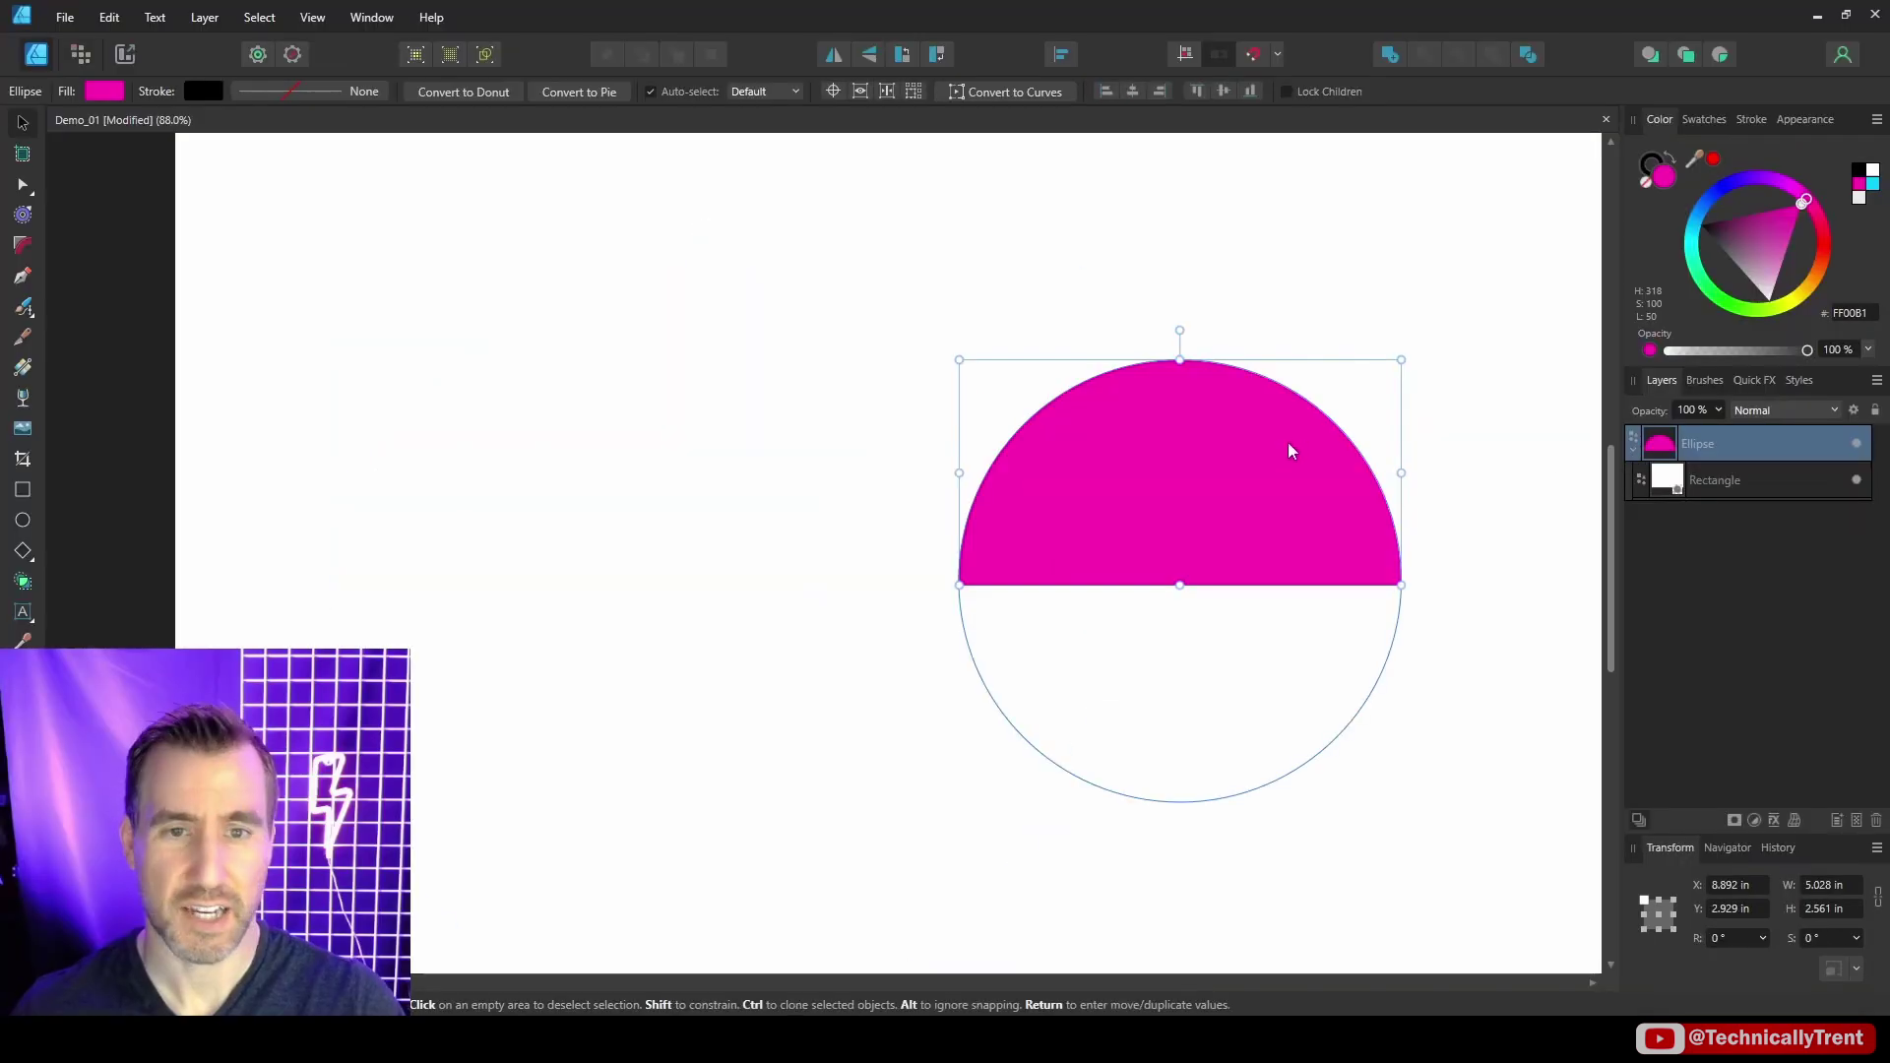
{"action": "left_click_drag", "start_coordinate": [1288, 441], "coordinate": [1364, 394]}
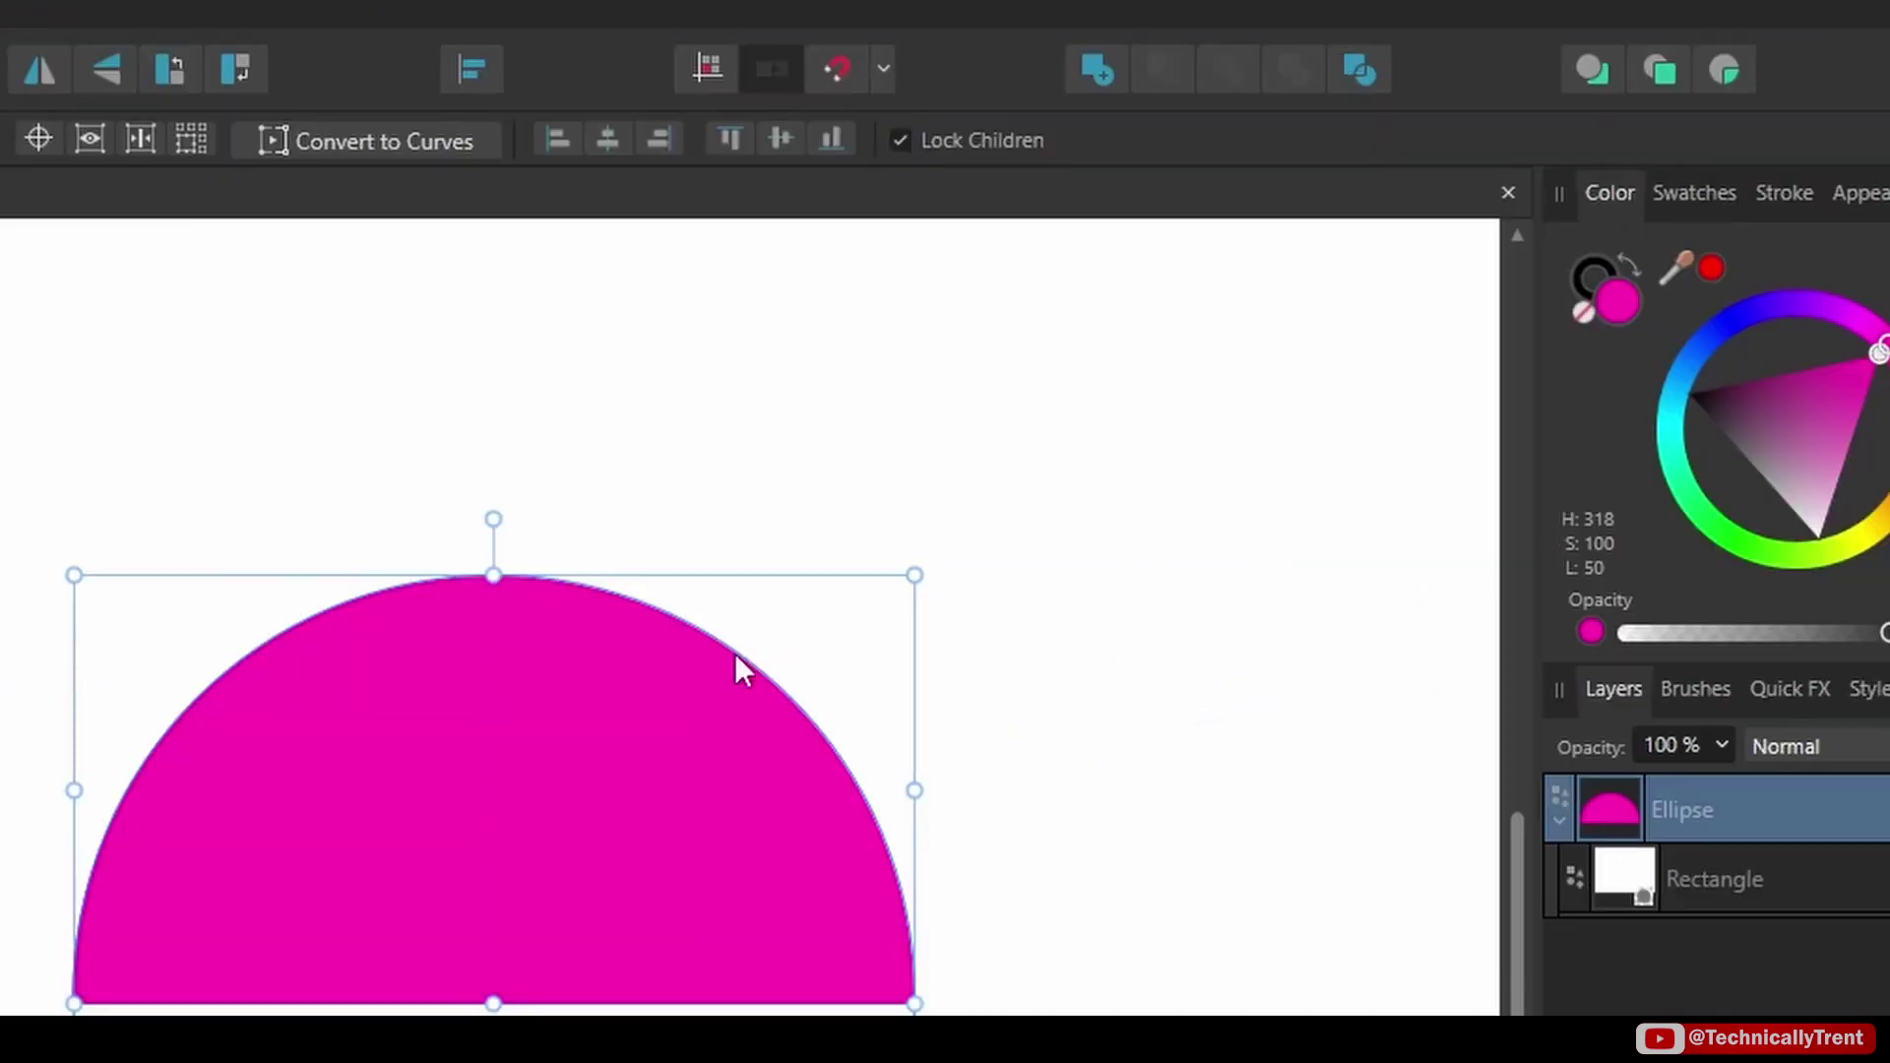
{"action": "left_click_drag", "start_coordinate": [541, 924], "coordinate": [781, 742]}
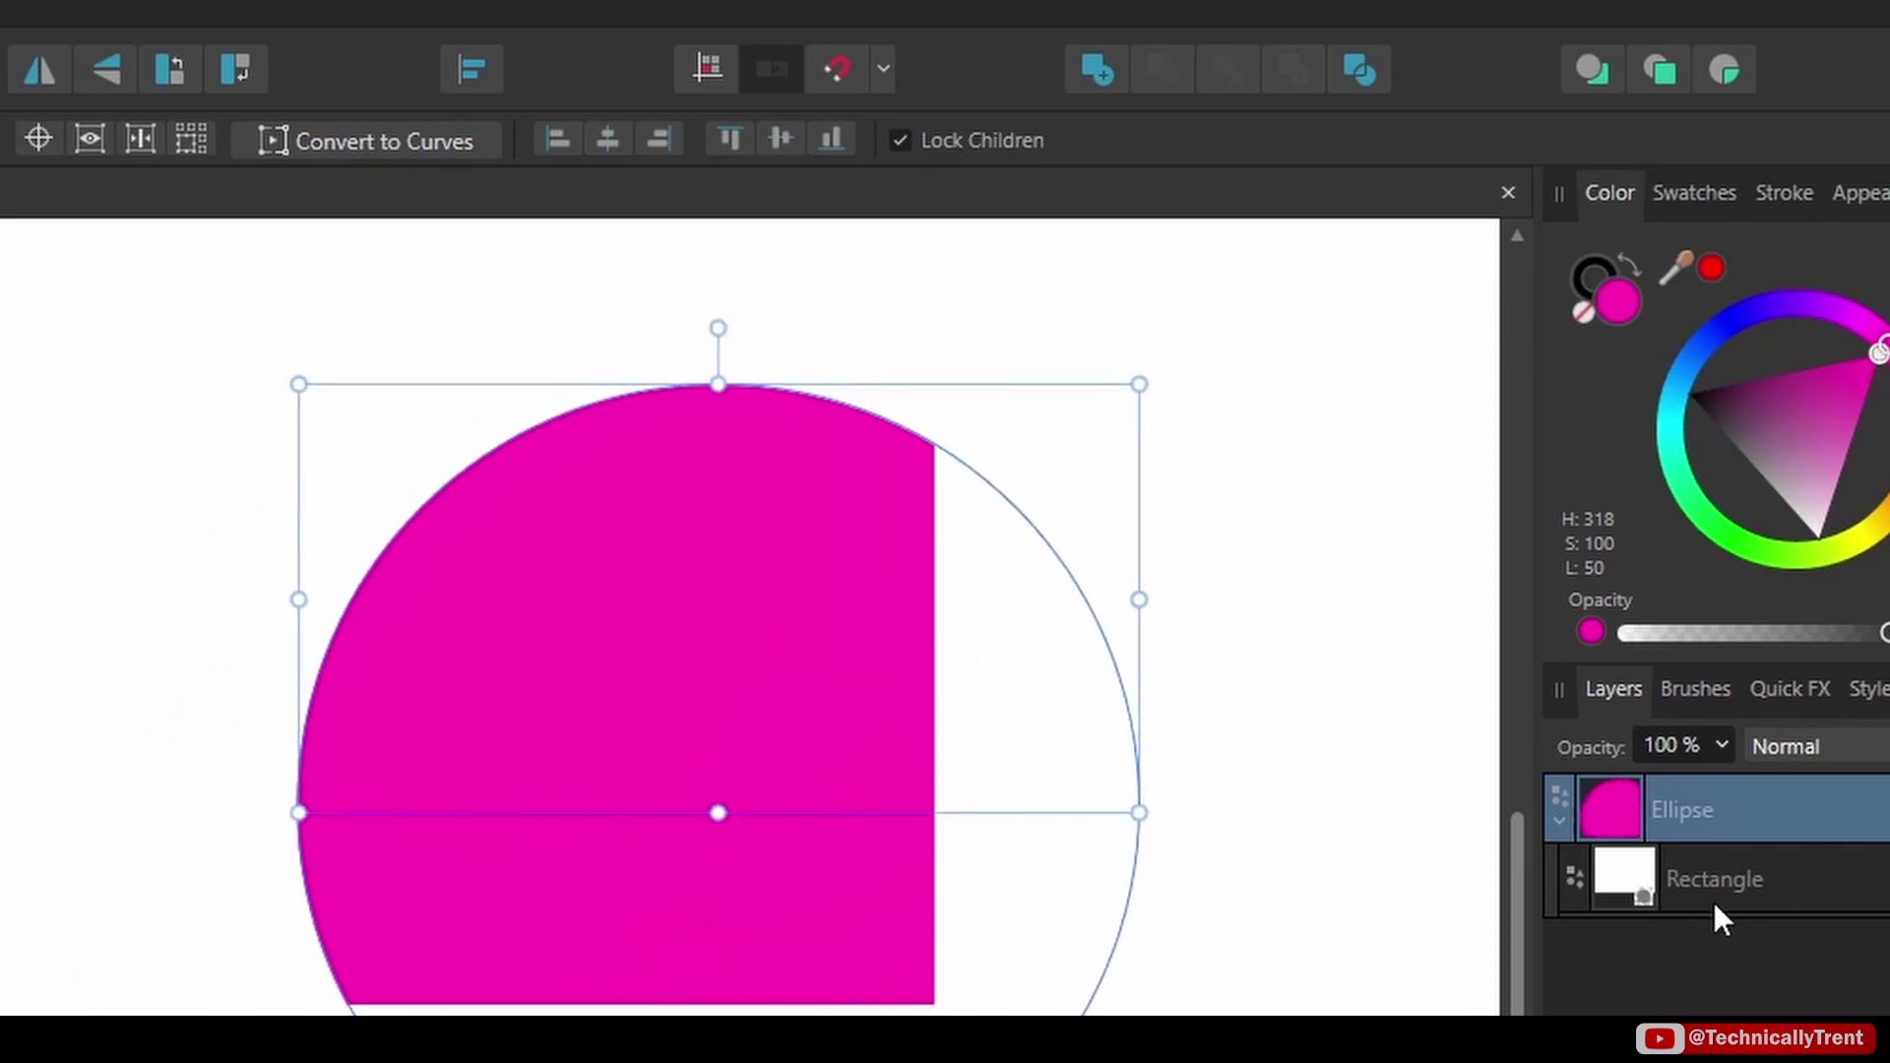
{"action": "left_click_drag", "start_coordinate": [994, 776], "coordinate": [622, 825]}
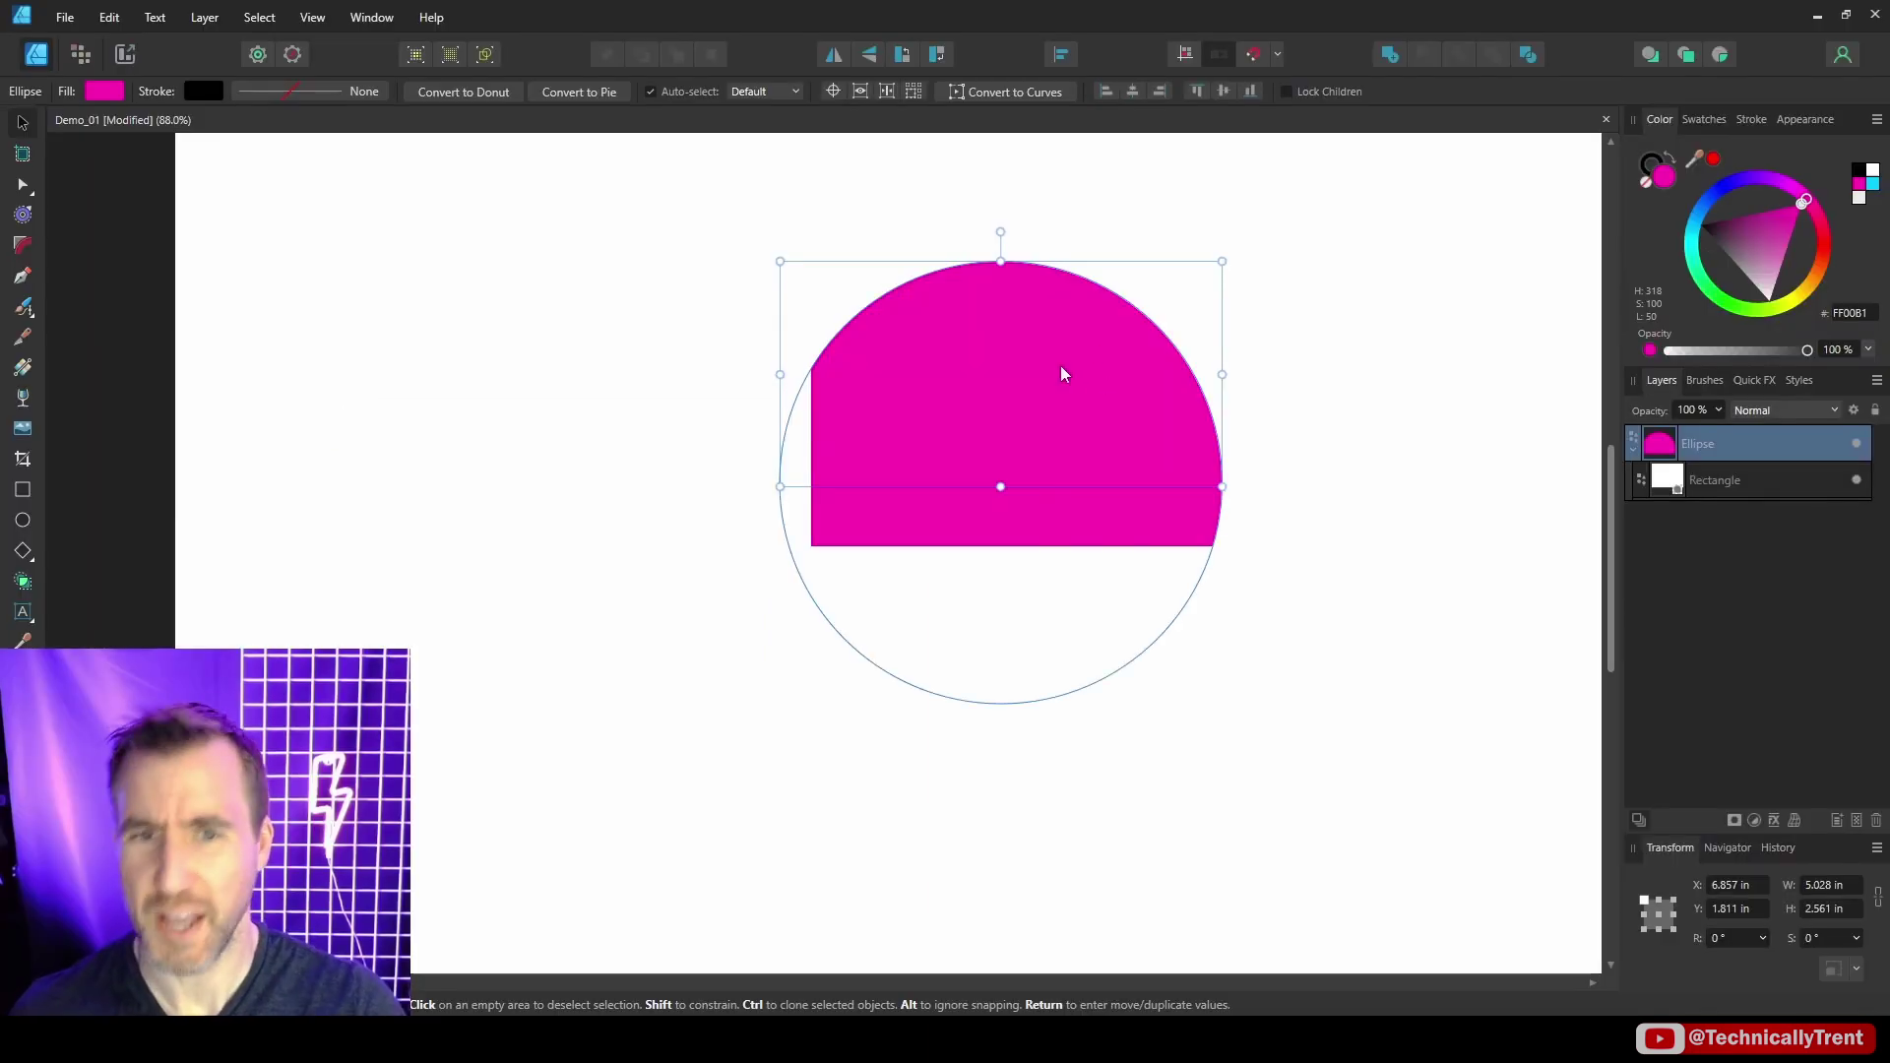
{"action": "left_click", "coordinate": [1054, 671]}
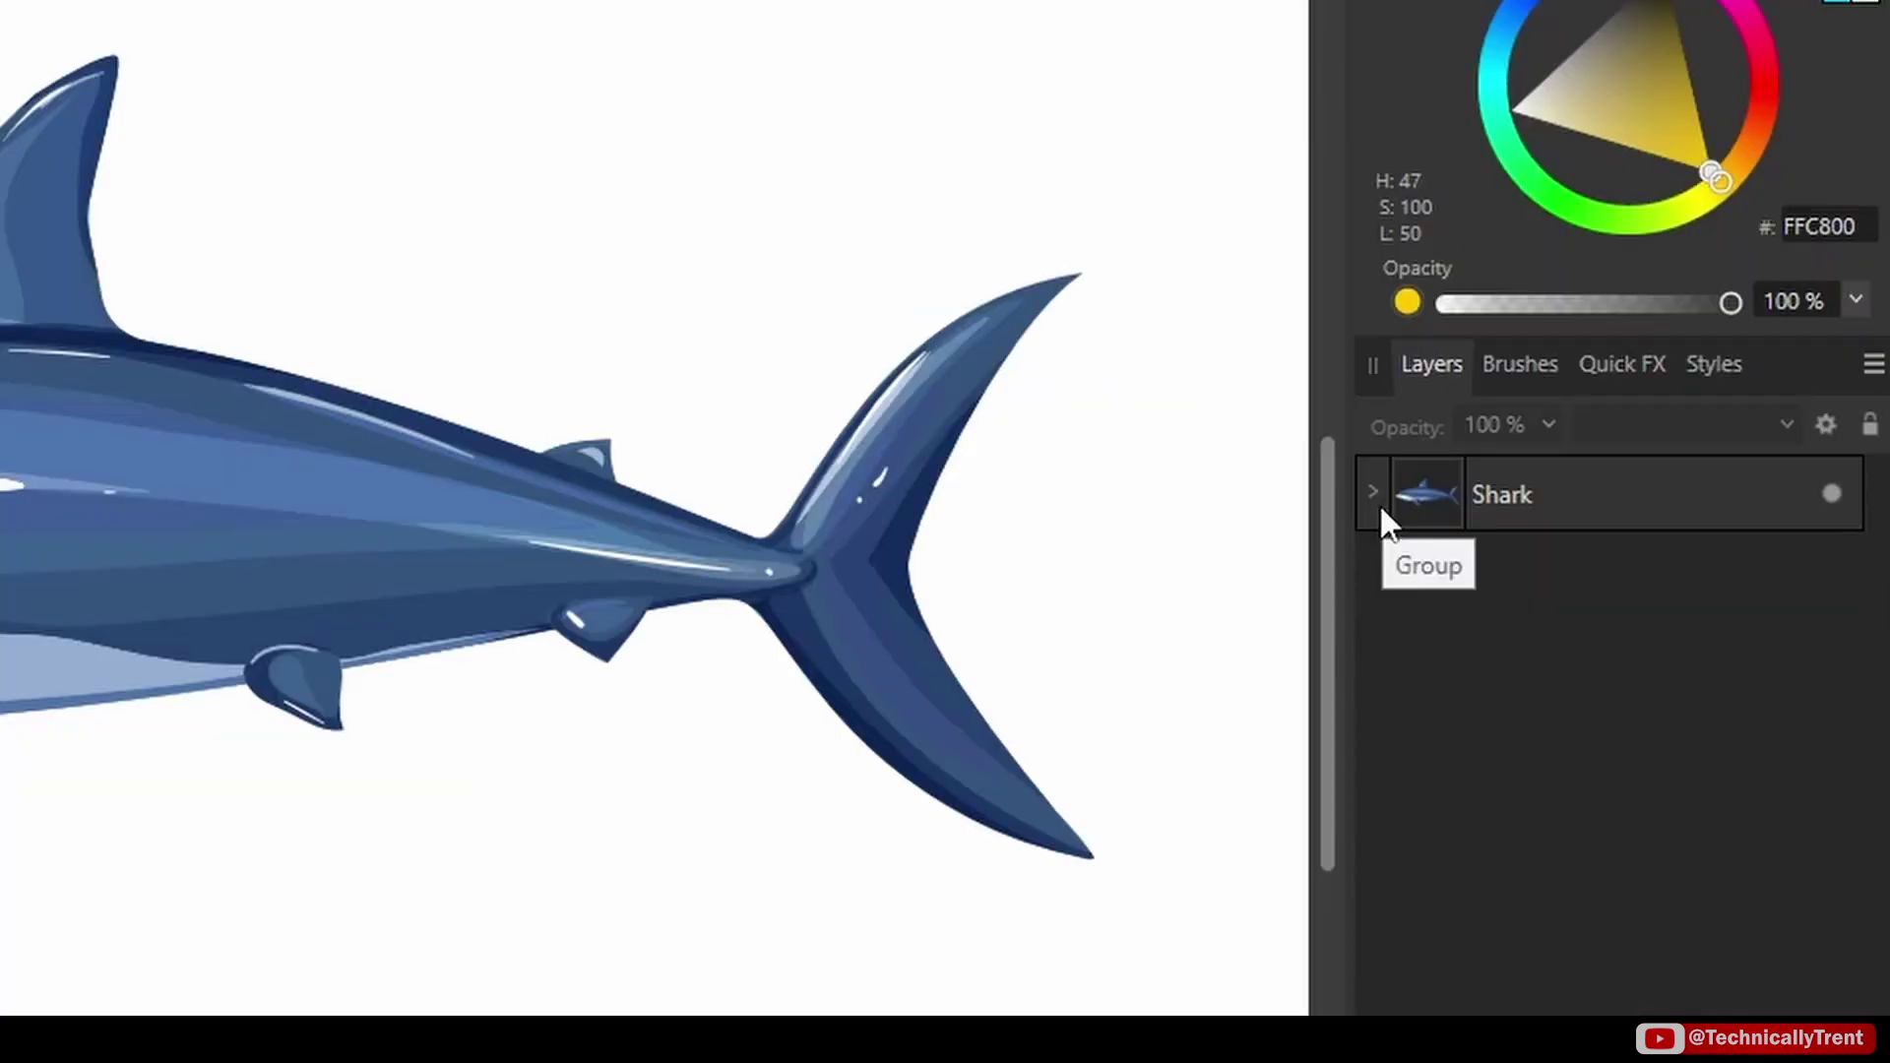
Draw a circle about 4.05 in wide over the shark's front half and apply it as a mask around the head
{"action": "left_click", "coordinate": [1374, 496]}
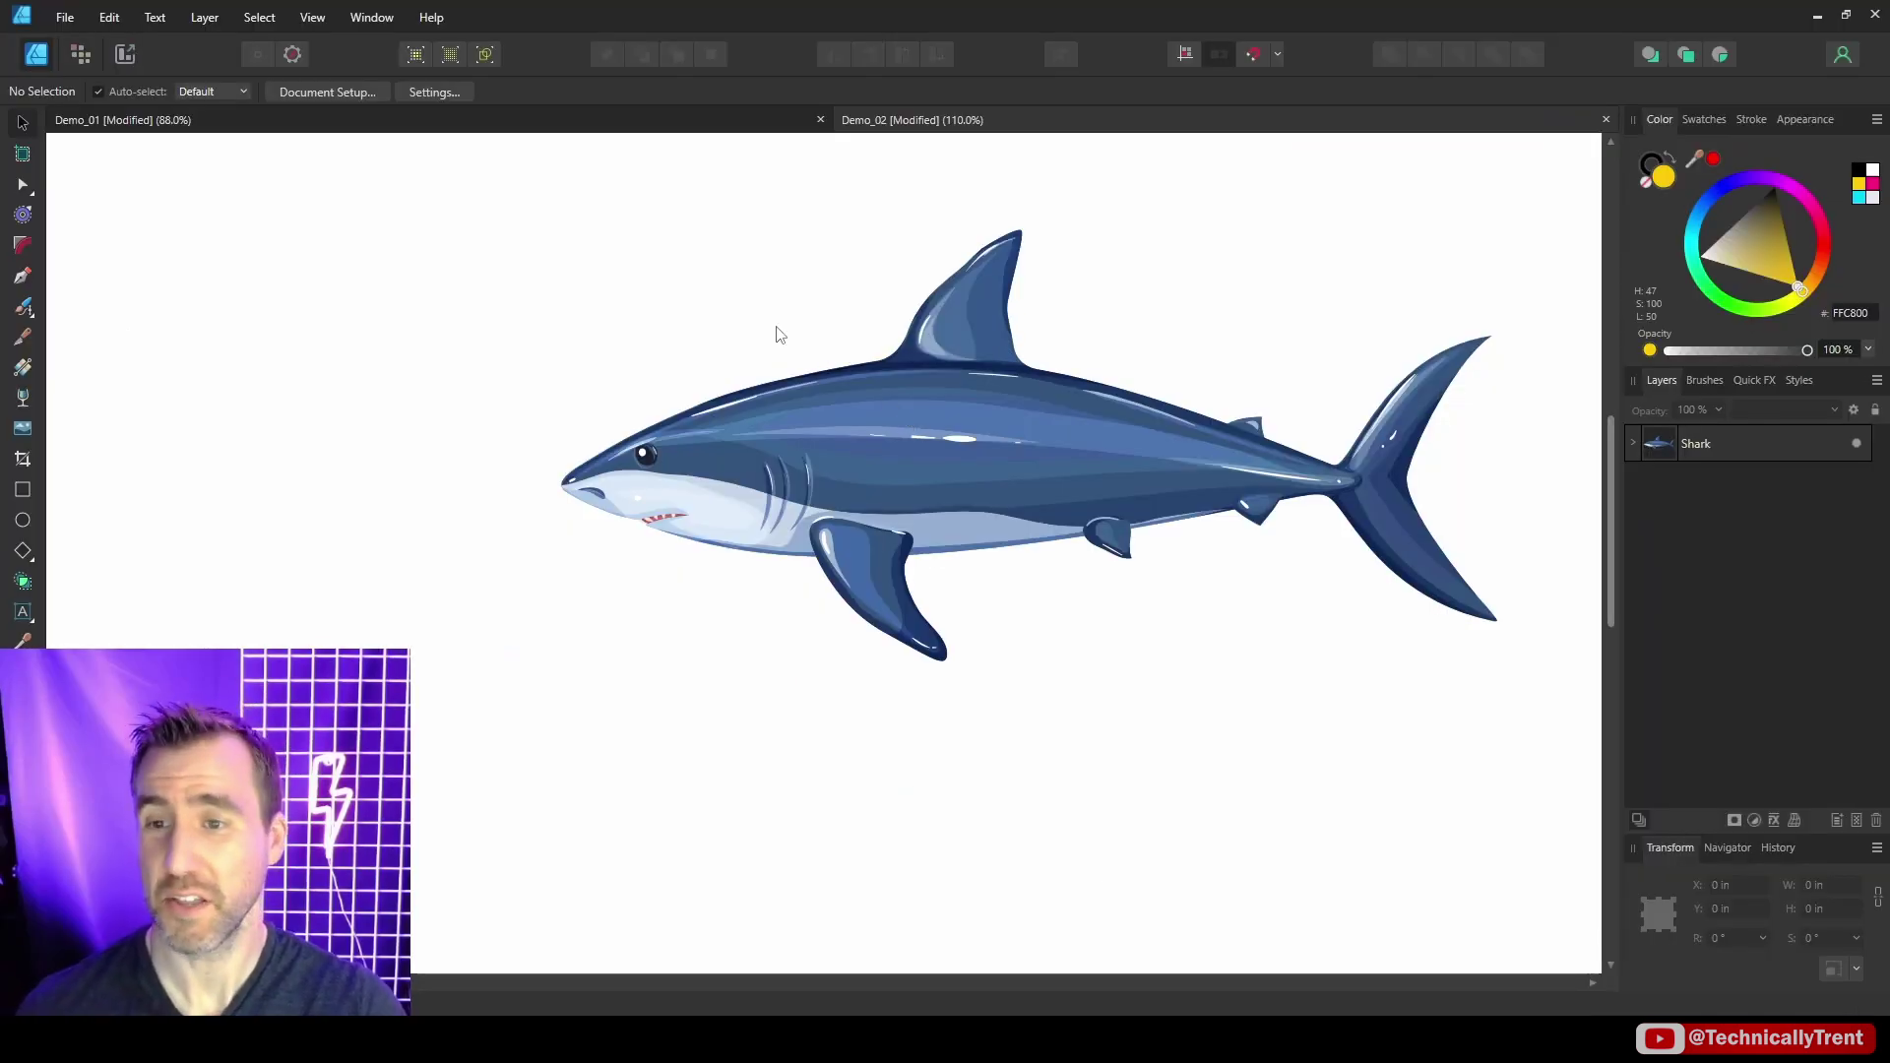
{"action": "left_click", "coordinate": [20, 522]}
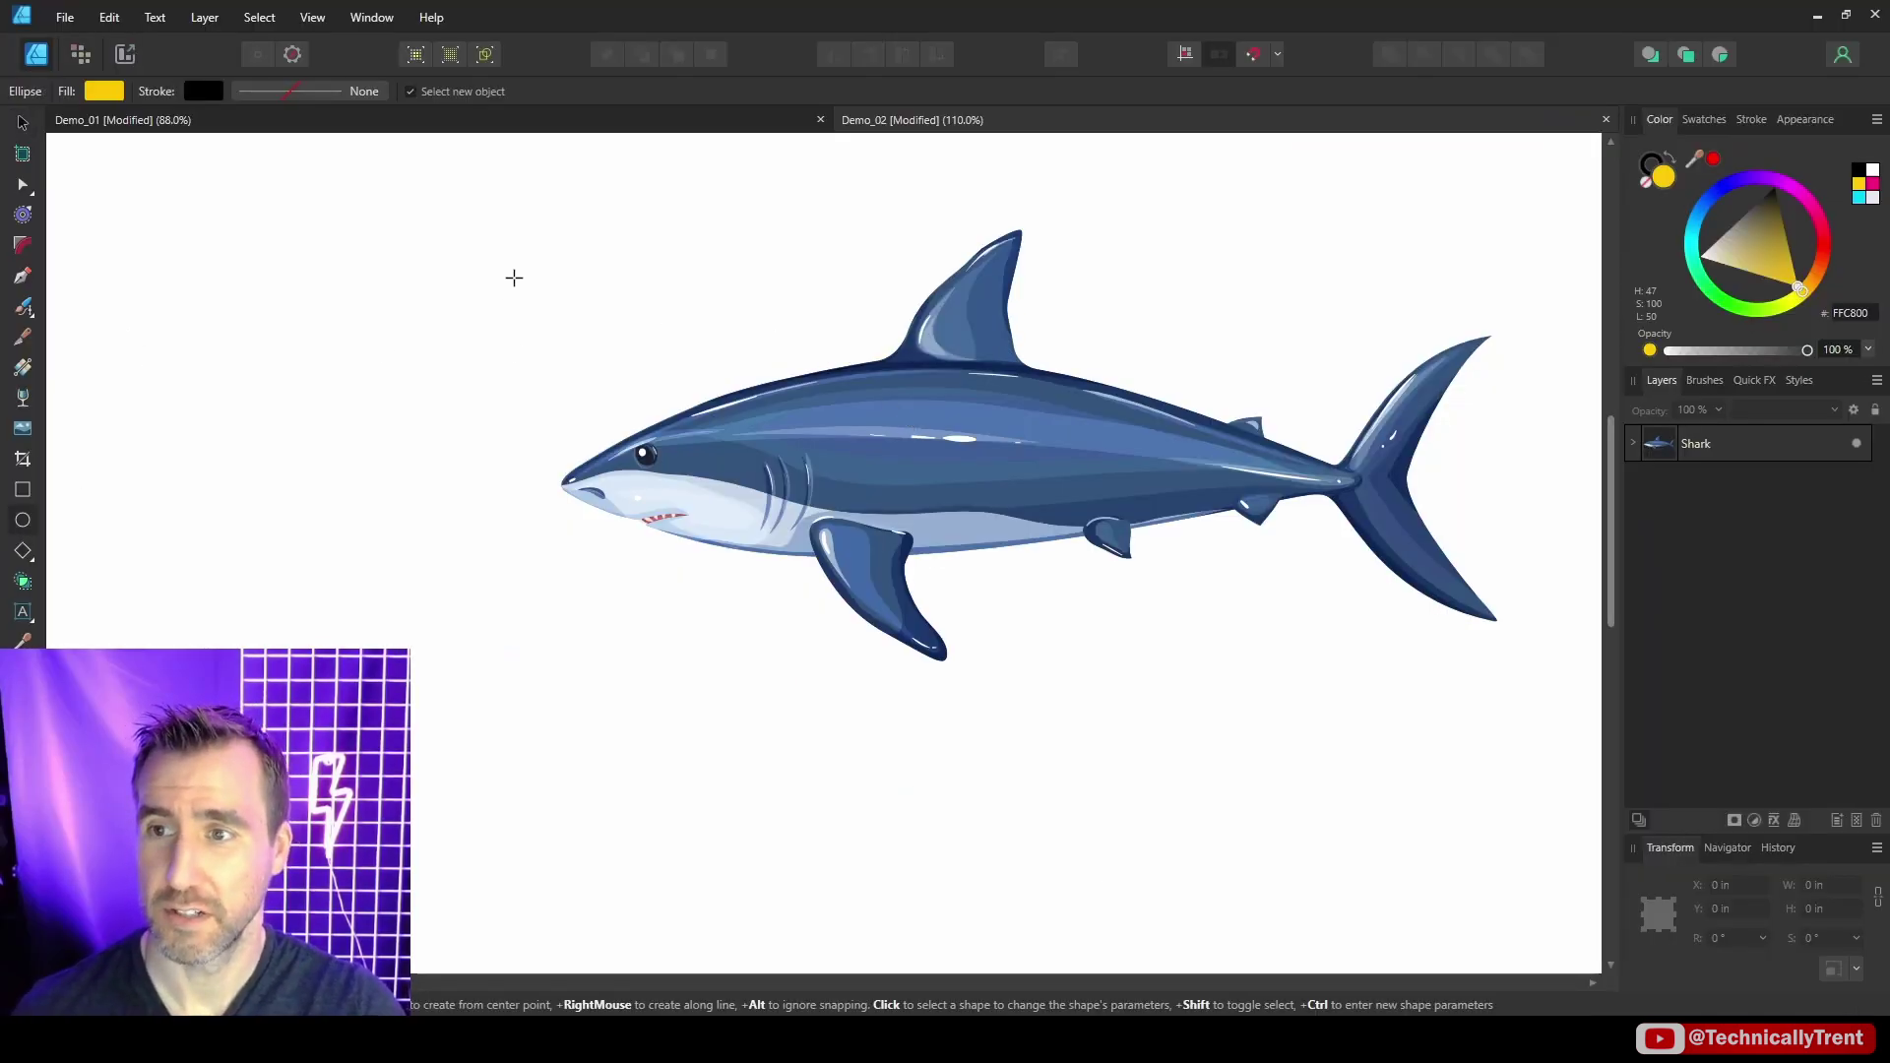
{"action": "left_click_drag", "start_coordinate": [493, 263], "coordinate": [938, 707]}
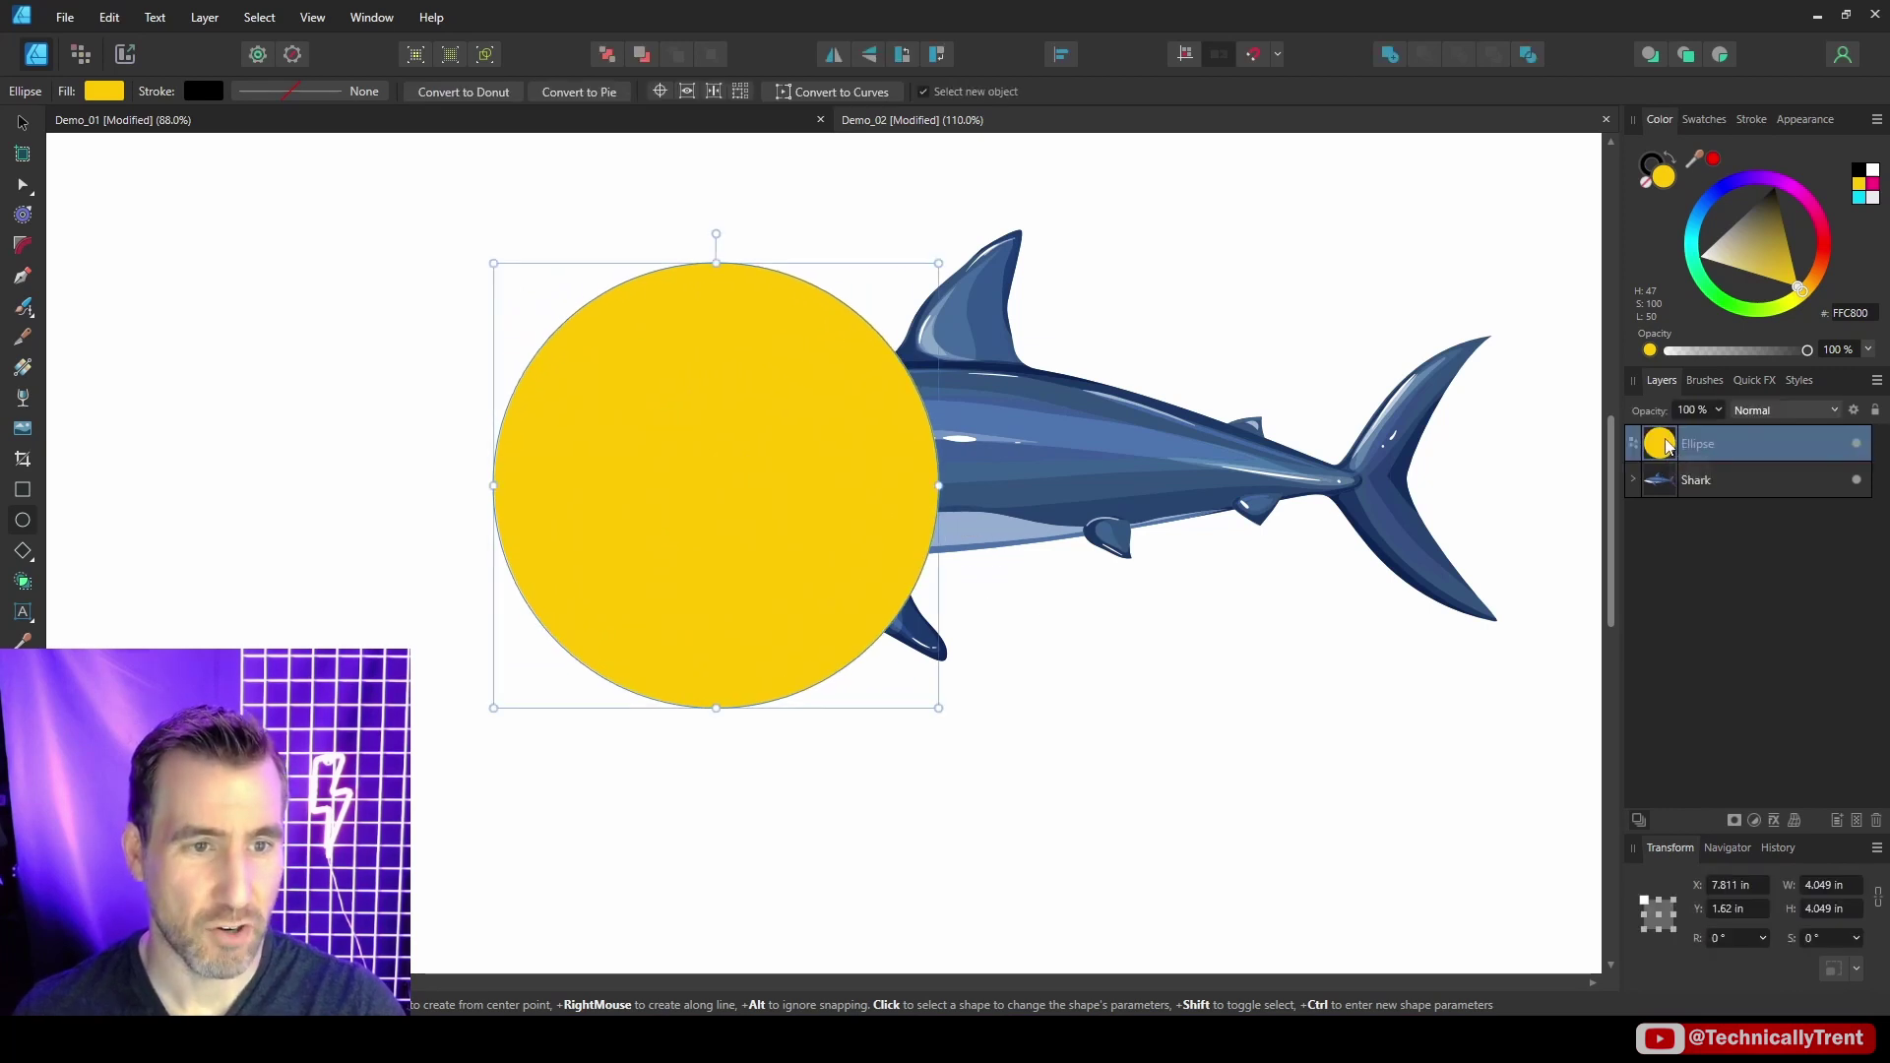
{"action": "left_click_drag", "start_coordinate": [1667, 448], "coordinate": [1661, 480]}
{"action": "key", "text": "v"}
{"action": "left_click_drag", "start_coordinate": [686, 434], "coordinate": [731, 405]}
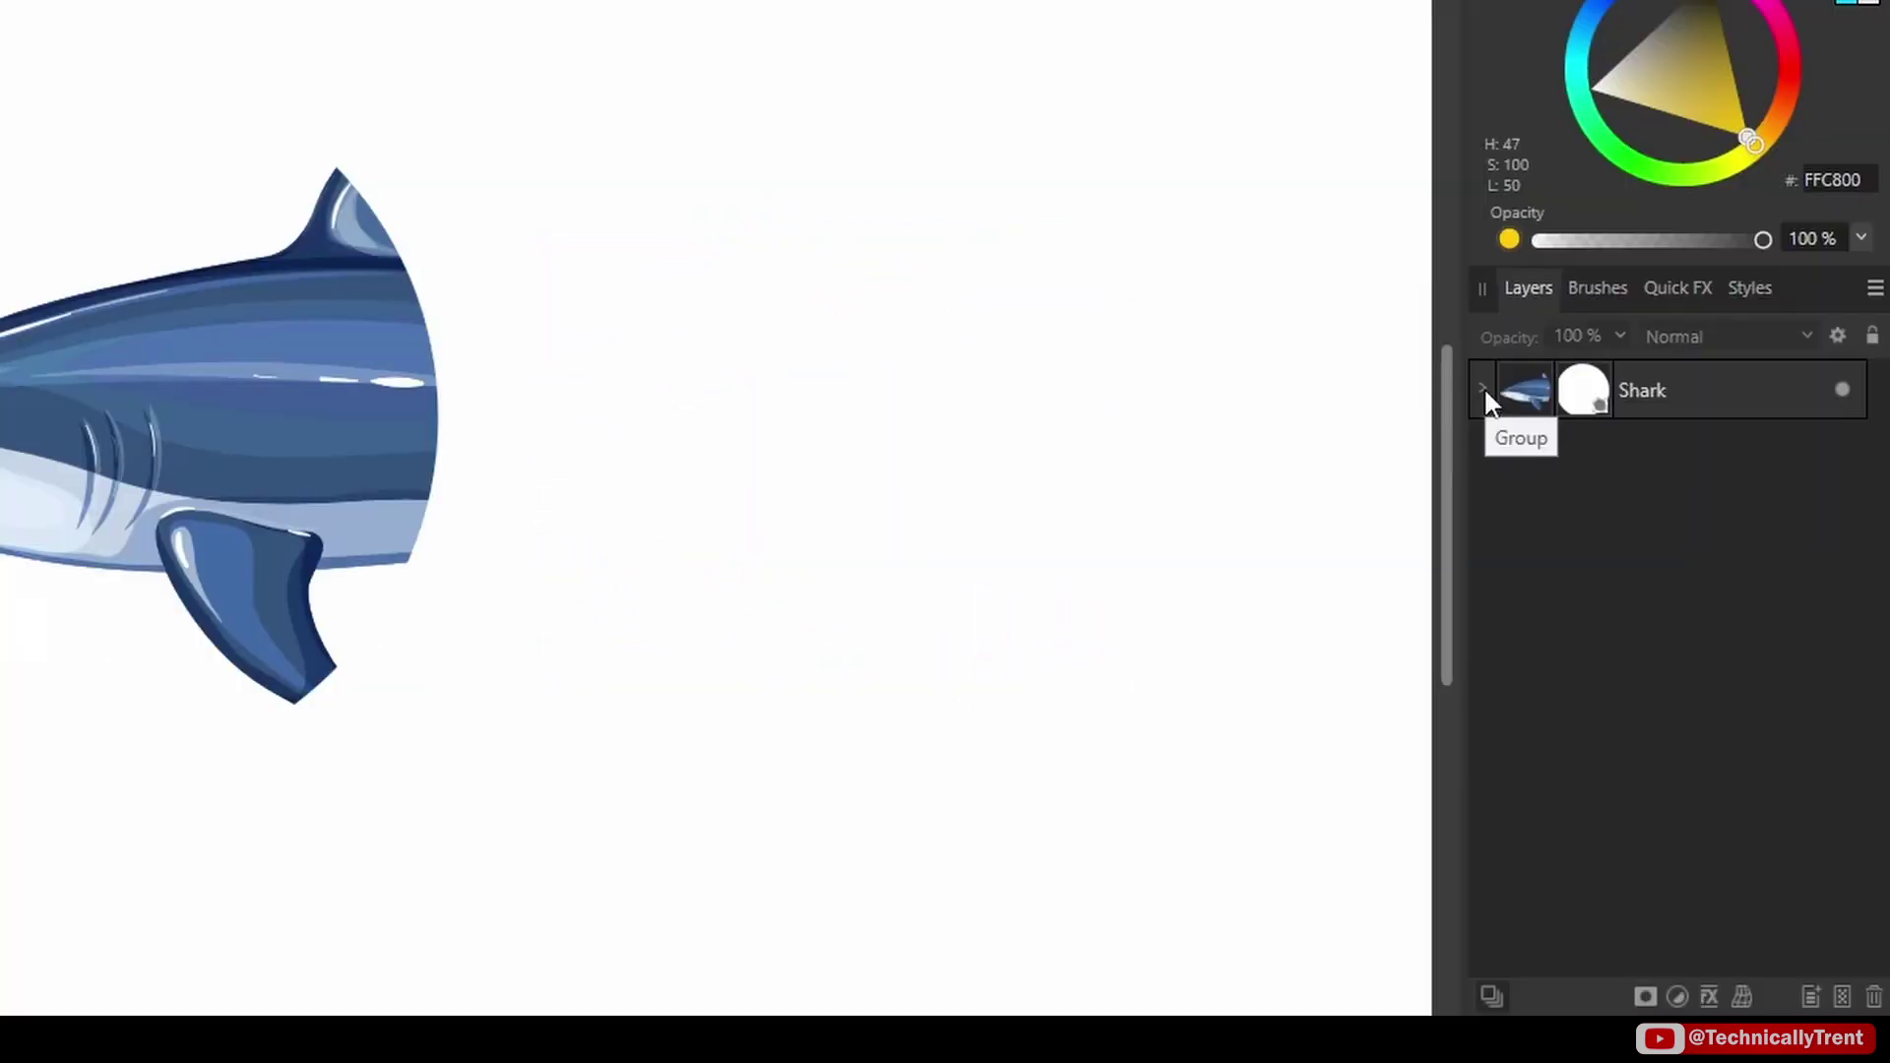
Enlarge the Ellipse mask inside the Shark group to about 8.87 by 6.86 in and move it up to isolate the dorsal fin
{"action": "left_click", "coordinate": [1634, 445]}
{"action": "left_click", "coordinate": [1644, 452]}
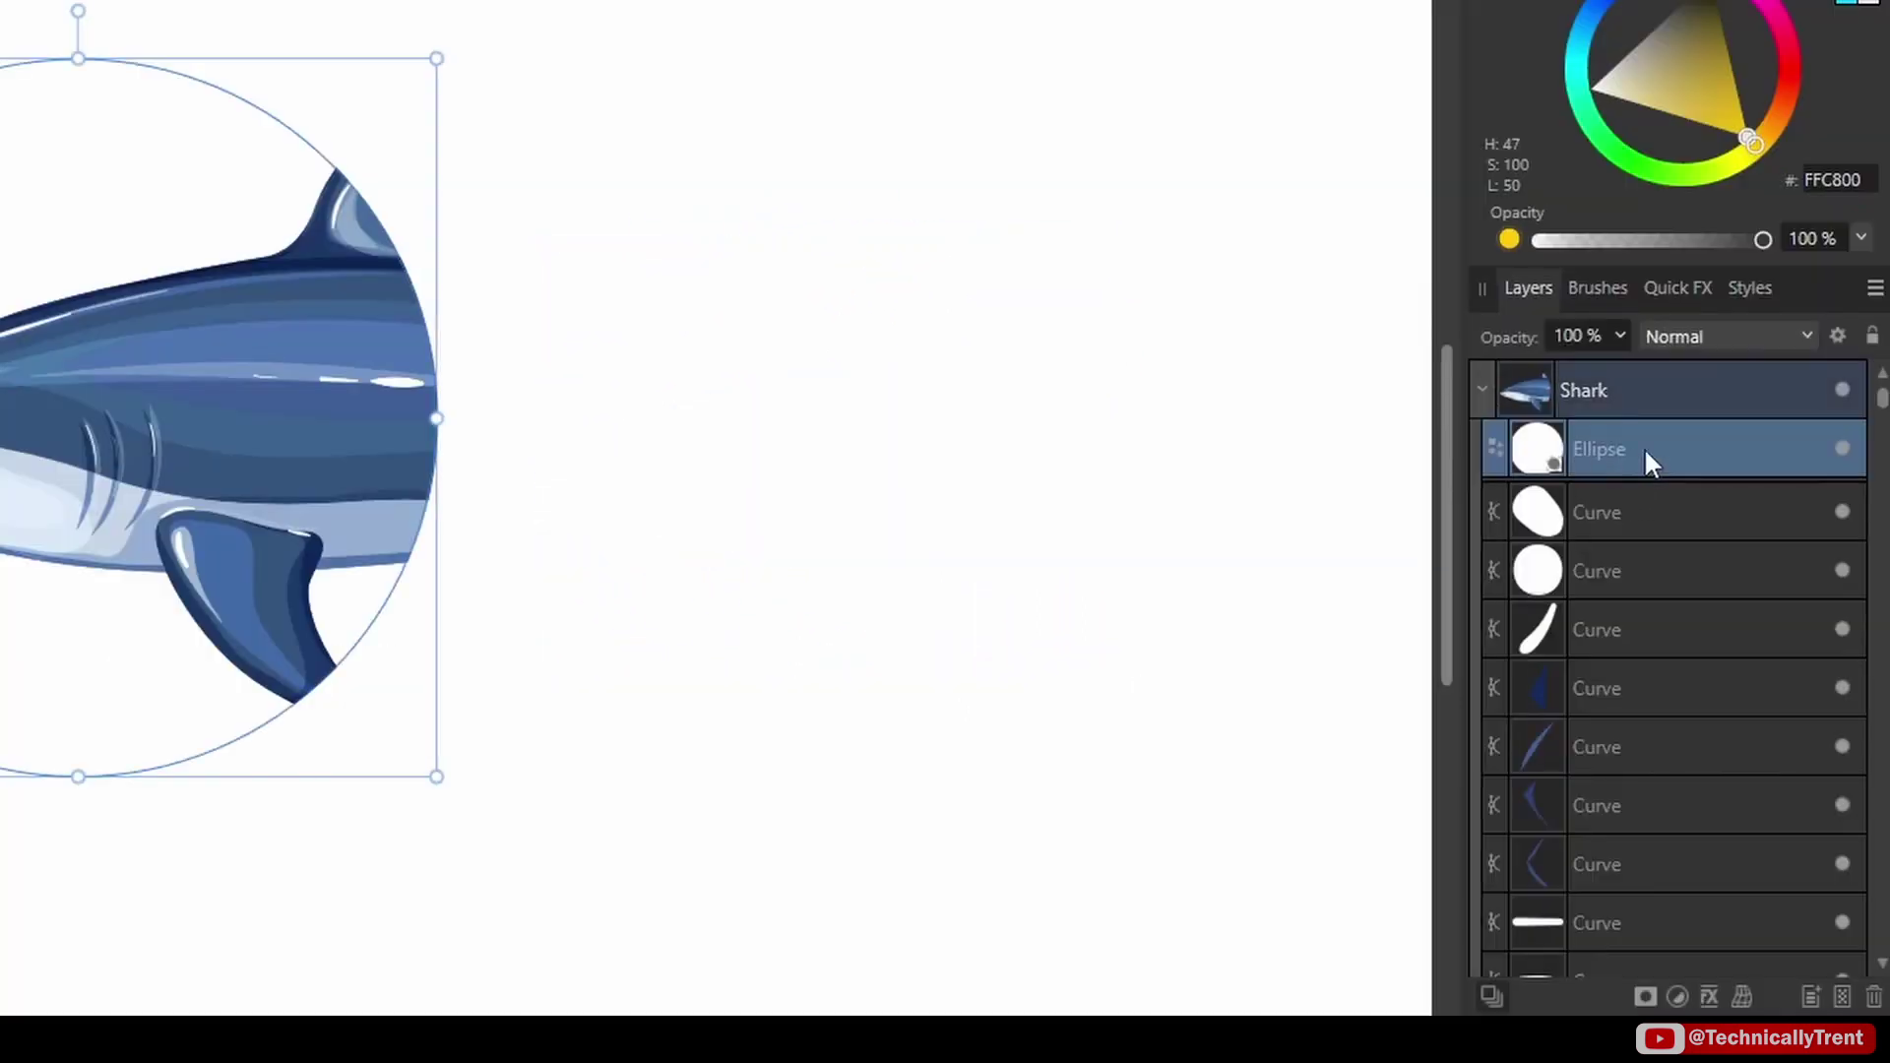
{"action": "left_click_drag", "start_coordinate": [886, 403], "coordinate": [1153, 361]}
{"action": "left_click_drag", "start_coordinate": [1035, 444], "coordinate": [1496, 443]}
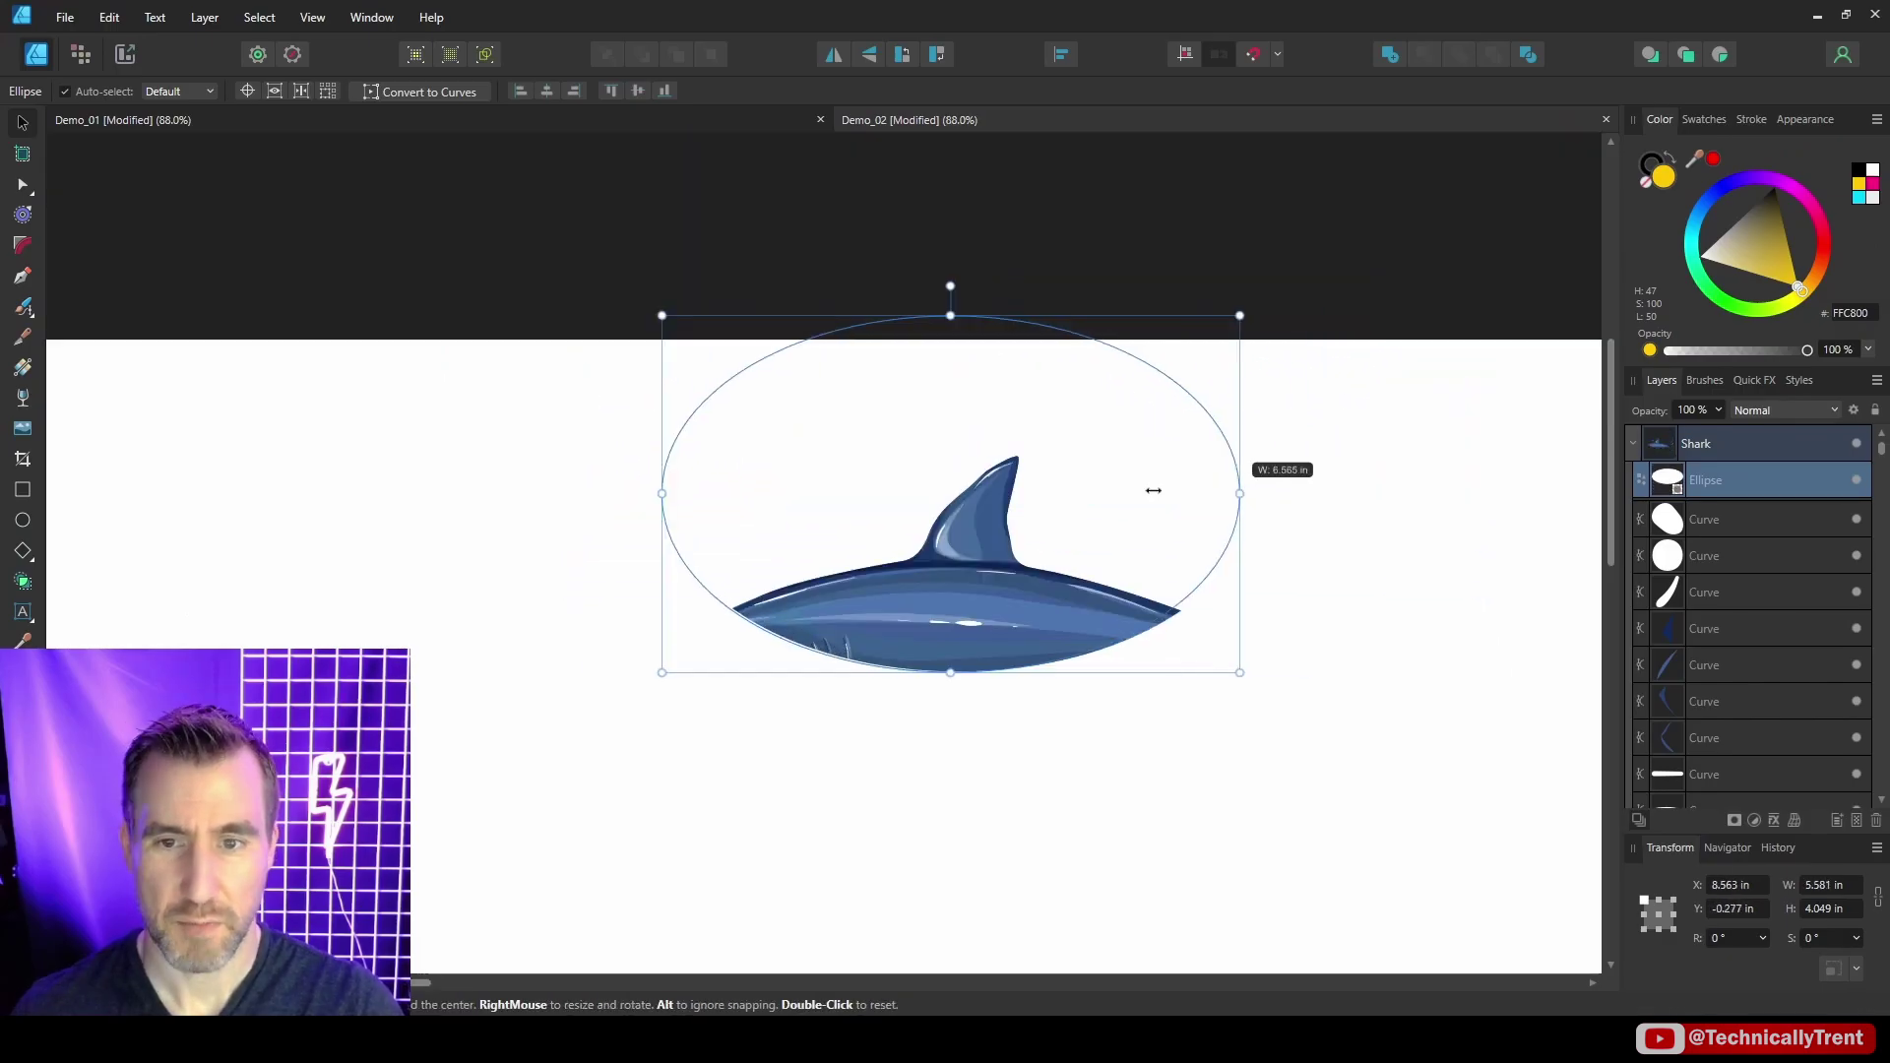
{"action": "left_click_drag", "start_coordinate": [1154, 490], "coordinate": [1126, 491]}
{"action": "left_click_drag", "start_coordinate": [1055, 526], "coordinate": [1129, 427]}
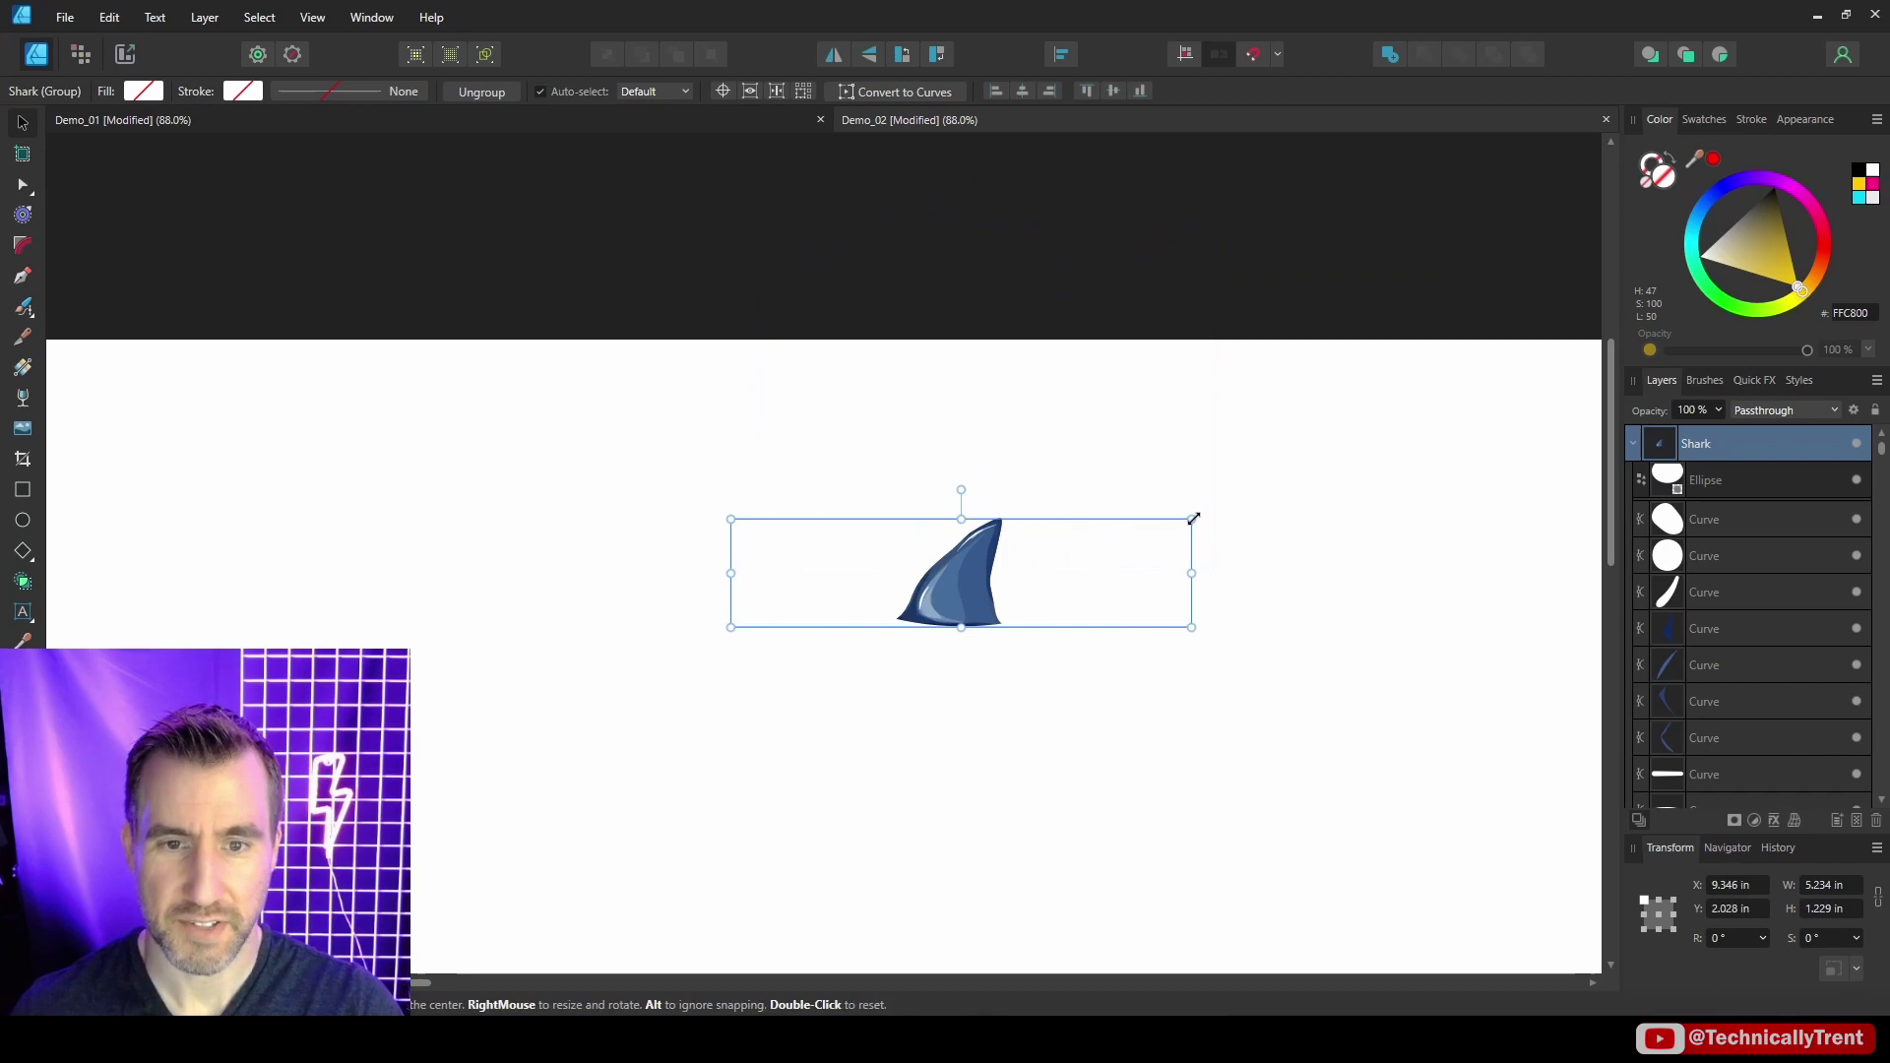
{"action": "left_click_drag", "start_coordinate": [1194, 519], "coordinate": [1337, 417]}
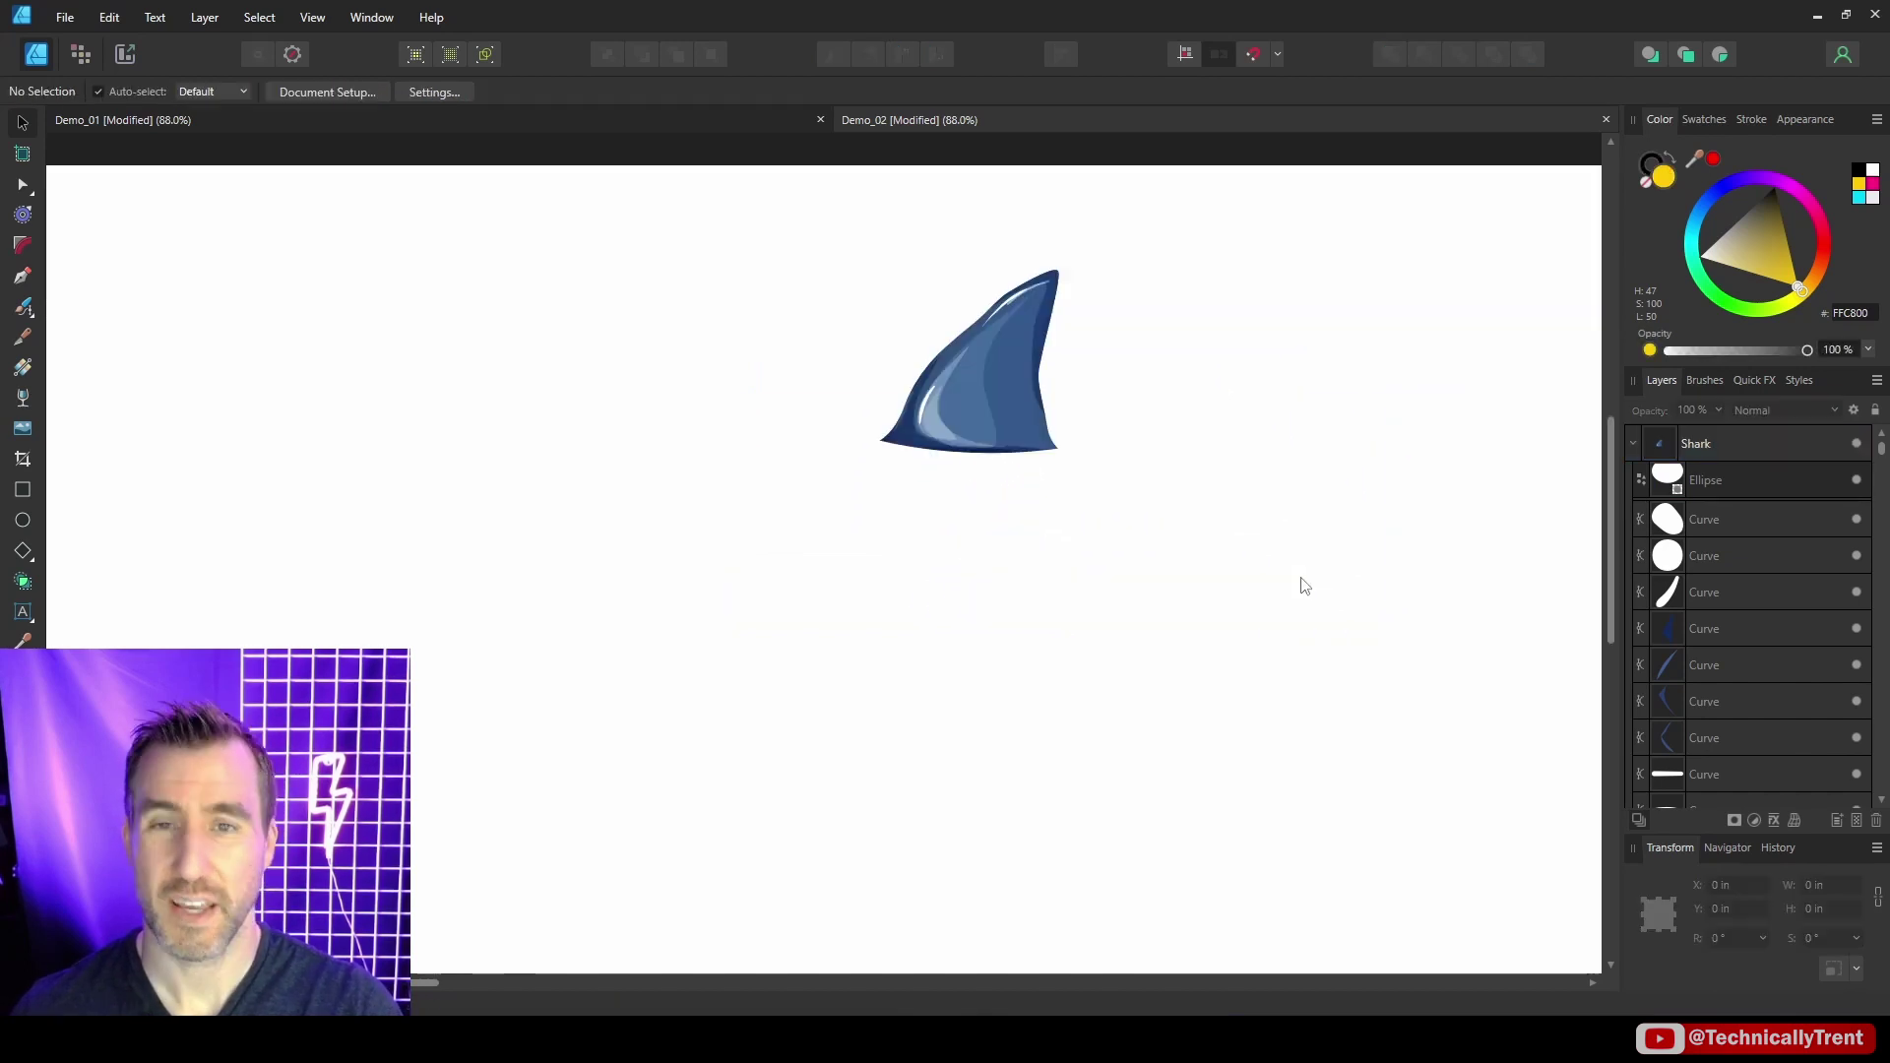
Delete the Ellipse mask from the Shark group
{"action": "left_click", "coordinate": [1681, 482]}
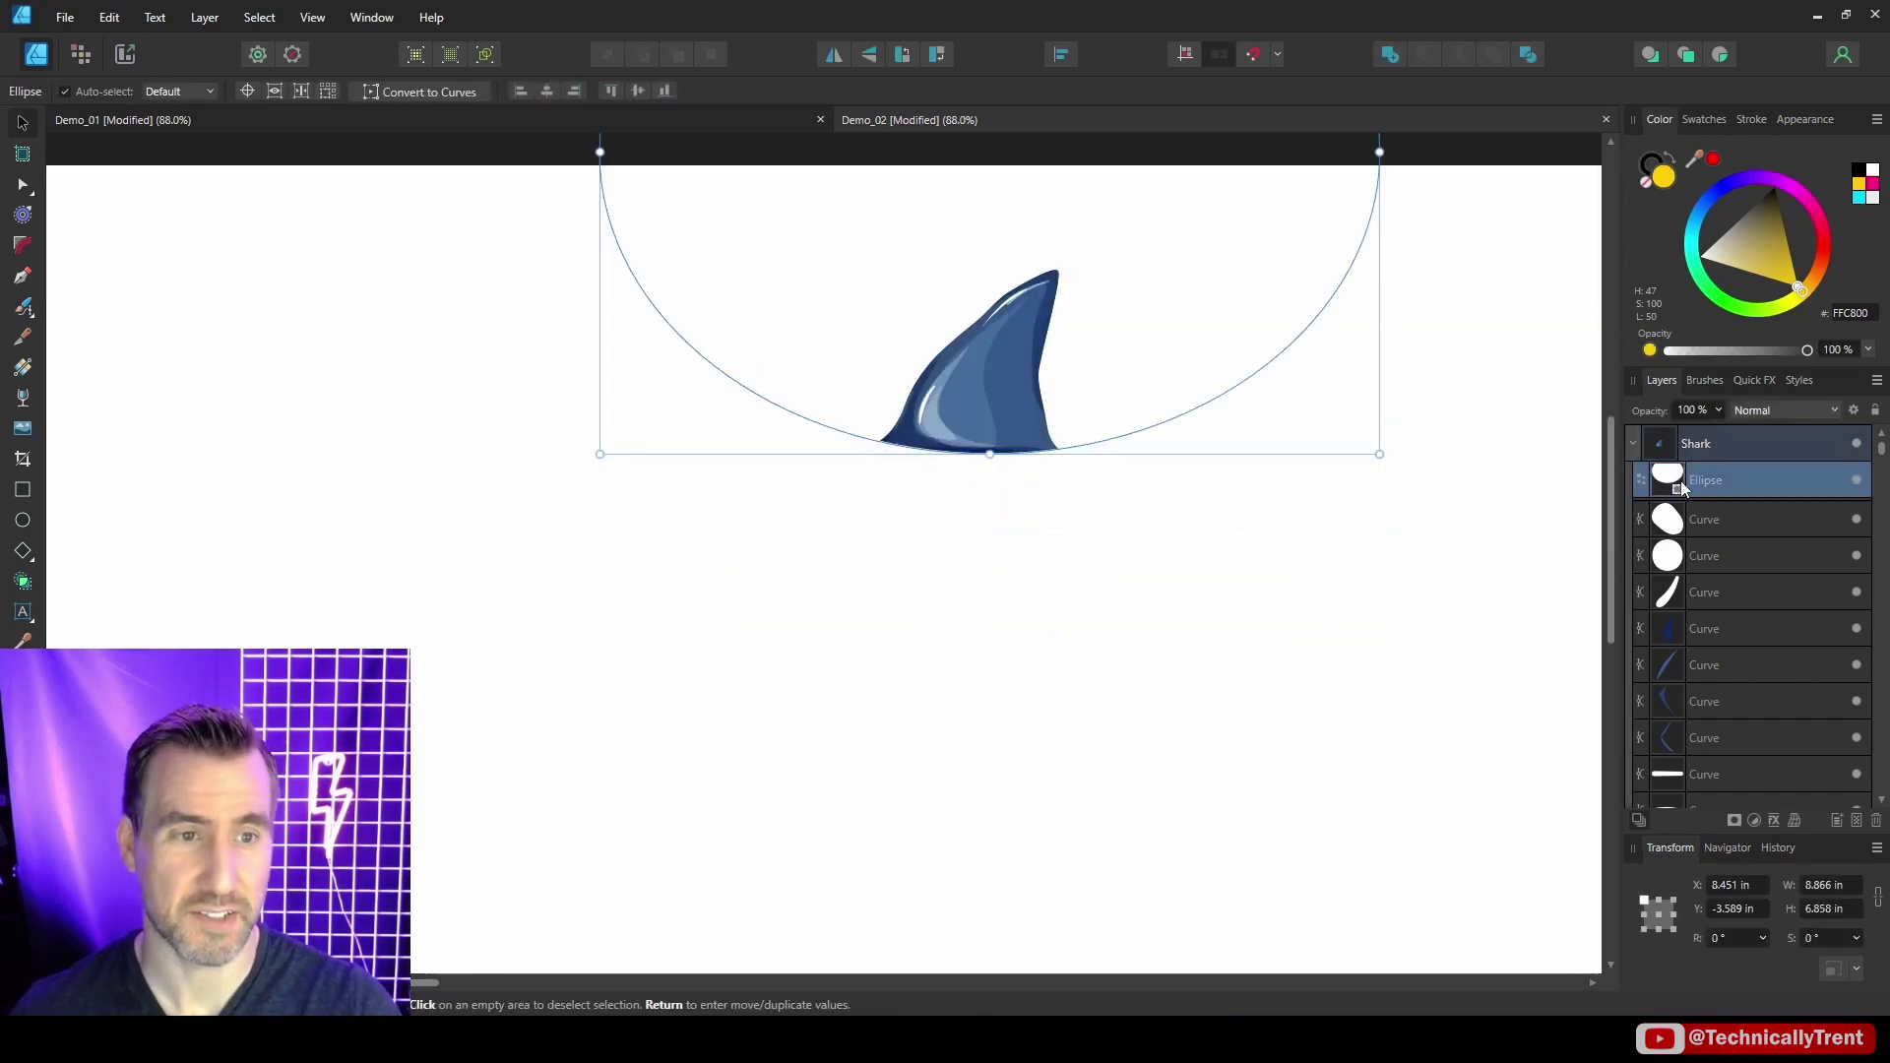
{"action": "key", "text": "Delete"}
{"action": "scroll", "coordinate": [689, 344], "scroll_direction": "down", "scroll_amount": 1}
{"action": "left_click", "coordinate": [372, 344]}
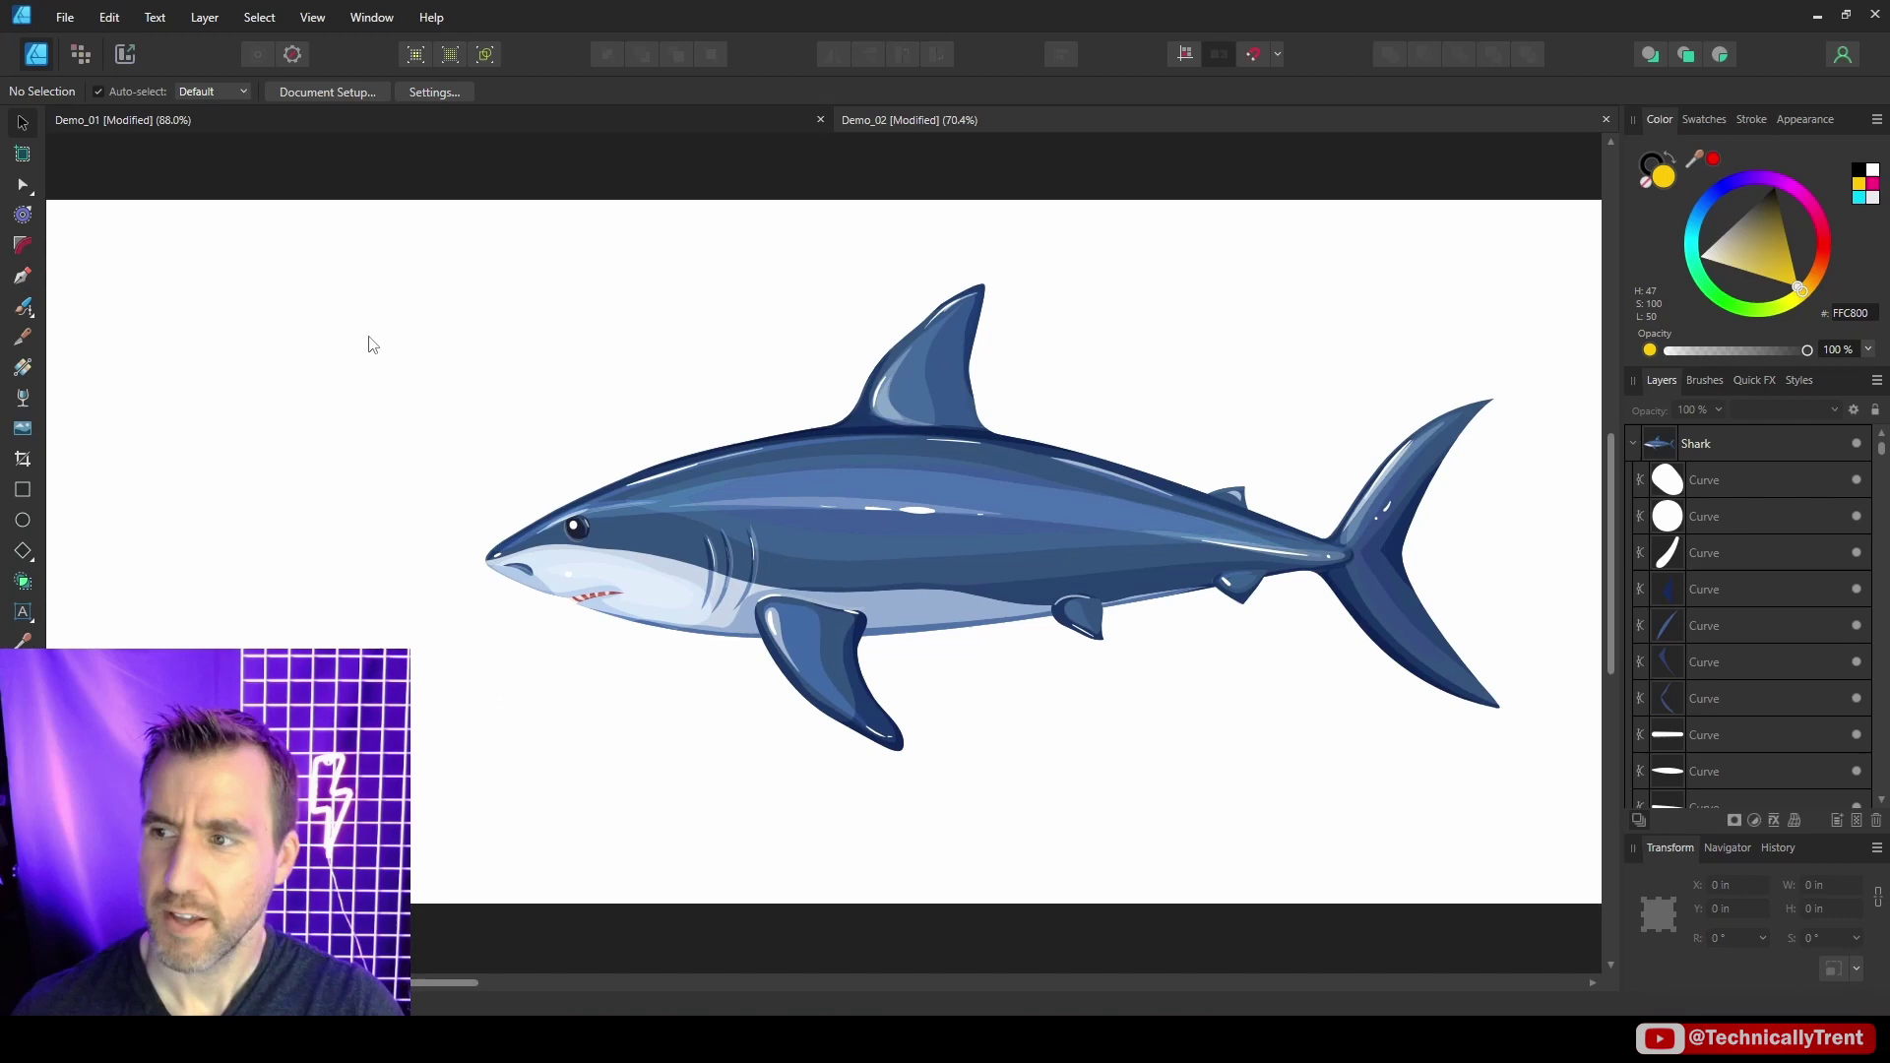
Mask the Shark group with a drawn rectangle narrowed to the shark's head, and delete that rectangle mask
{"action": "left_click", "coordinate": [22, 490]}
{"action": "left_click_drag", "start_coordinate": [627, 294], "coordinate": [1316, 712]}
{"action": "left_click_drag", "start_coordinate": [1664, 444], "coordinate": [1660, 480]}
{"action": "mouse_move", "coordinate": [901, 385]}
{"action": "left_mouse_down"}
{"action": "mouse_move", "coordinate": [899, 245]}
{"action": "mouse_move", "coordinate": [898, 398]}
{"action": "left_mouse_up"}
{"action": "left_click_drag", "start_coordinate": [1316, 541], "coordinate": [1025, 537]}
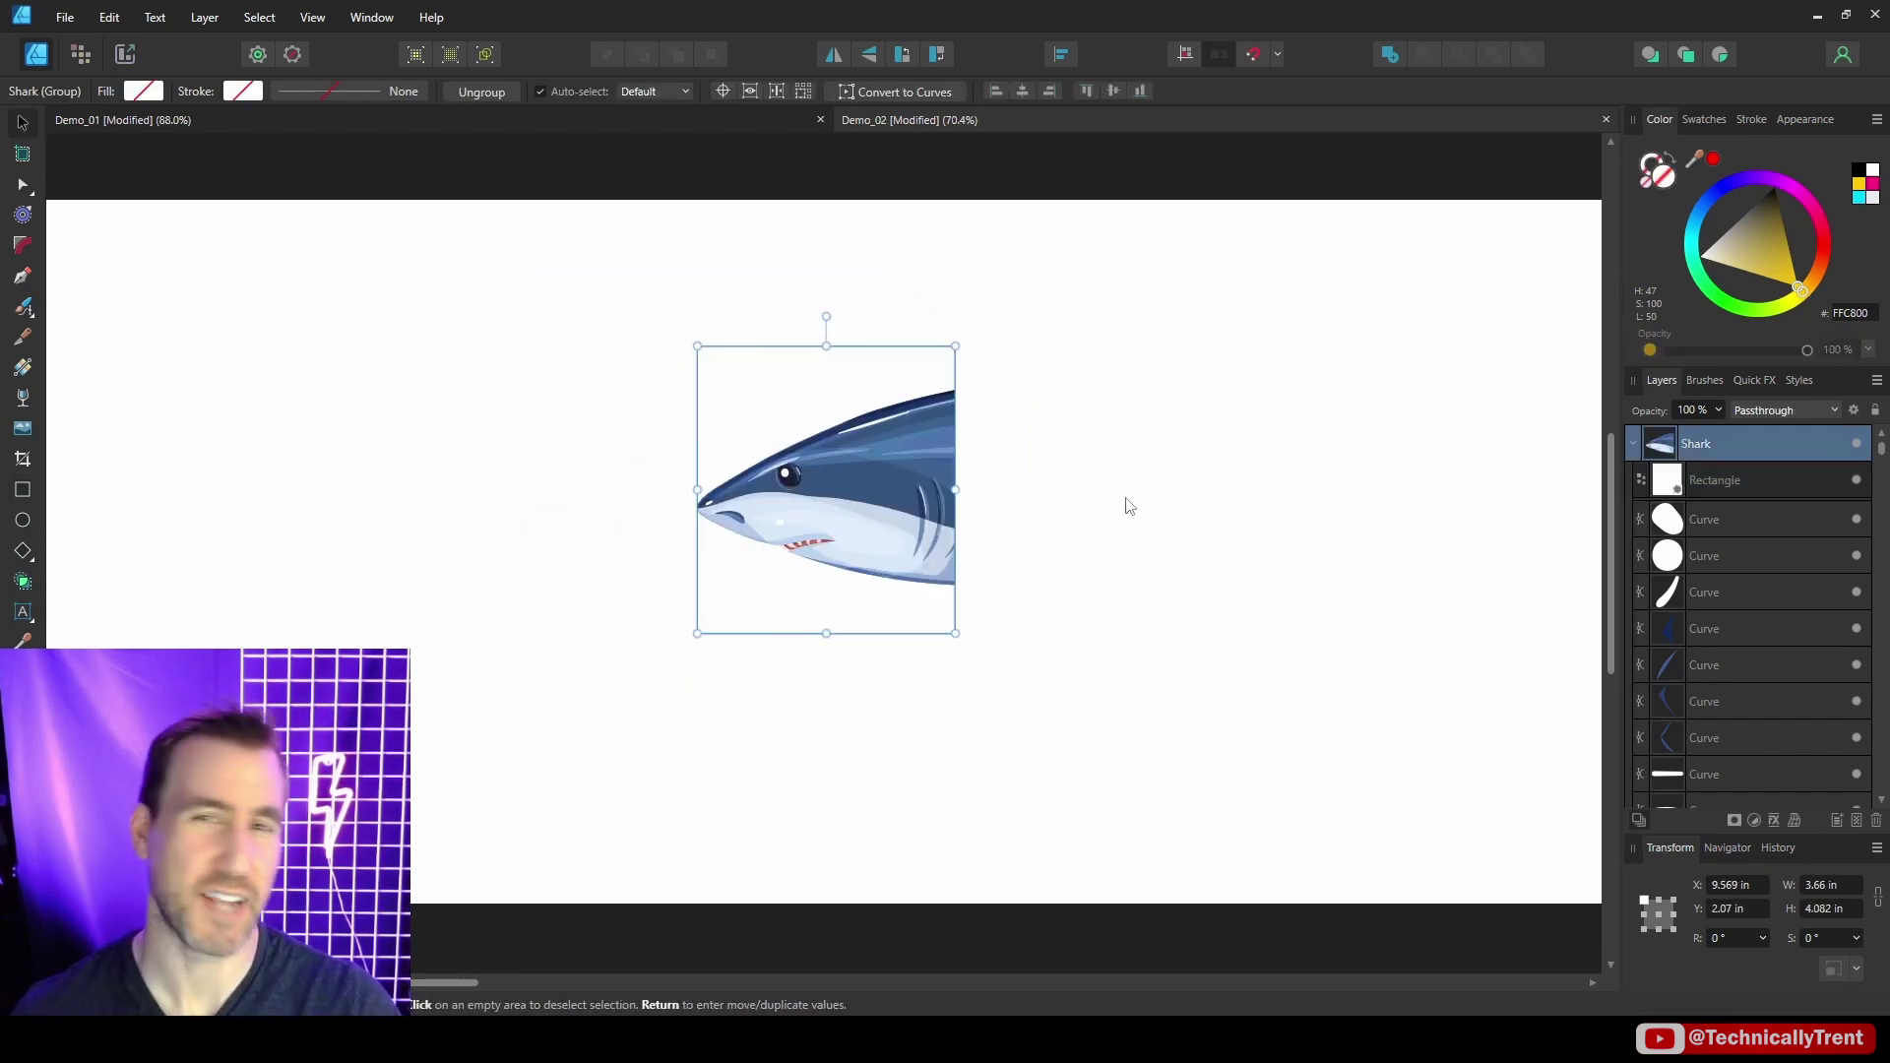
{"action": "left_click", "coordinate": [1679, 477]}
{"action": "key", "text": "Delete"}
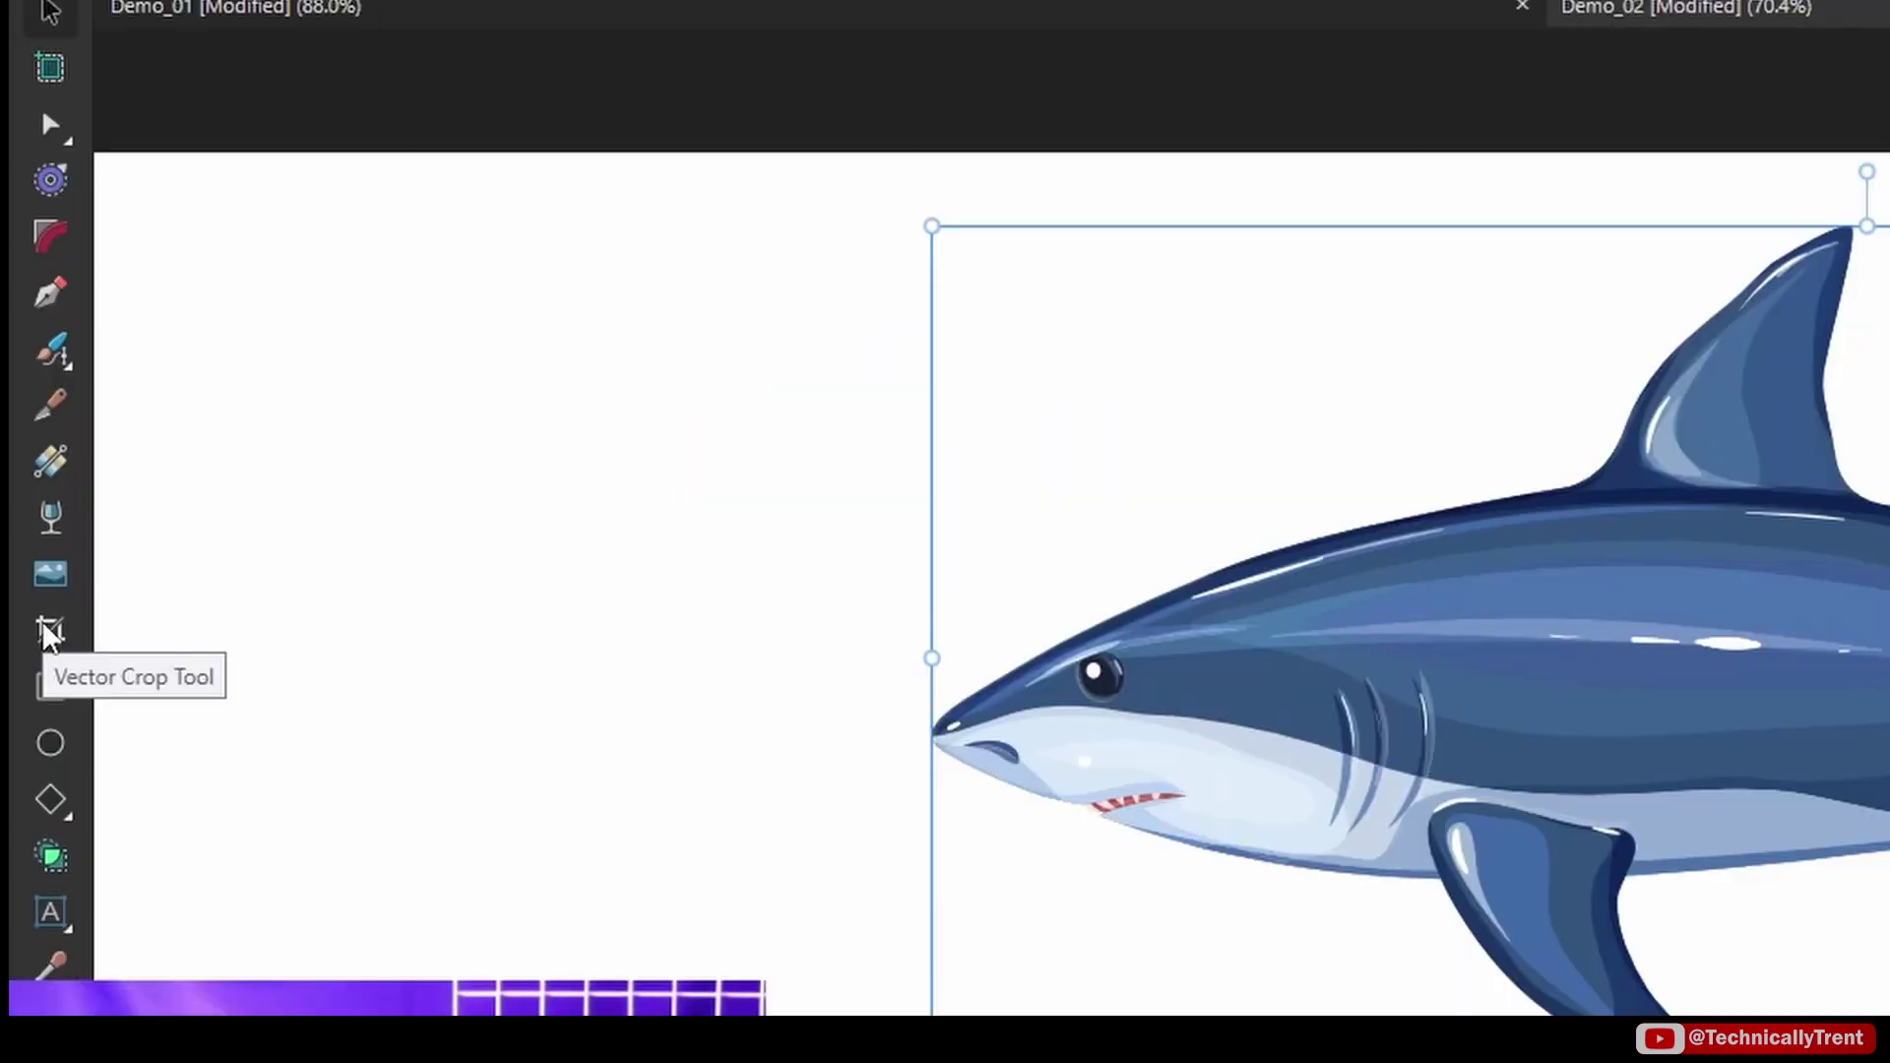
Adjust the Shark group's crop boundary with the Vector Crop Tool, extending it beyond the tail and the snout
{"action": "left_click", "coordinate": [49, 633]}
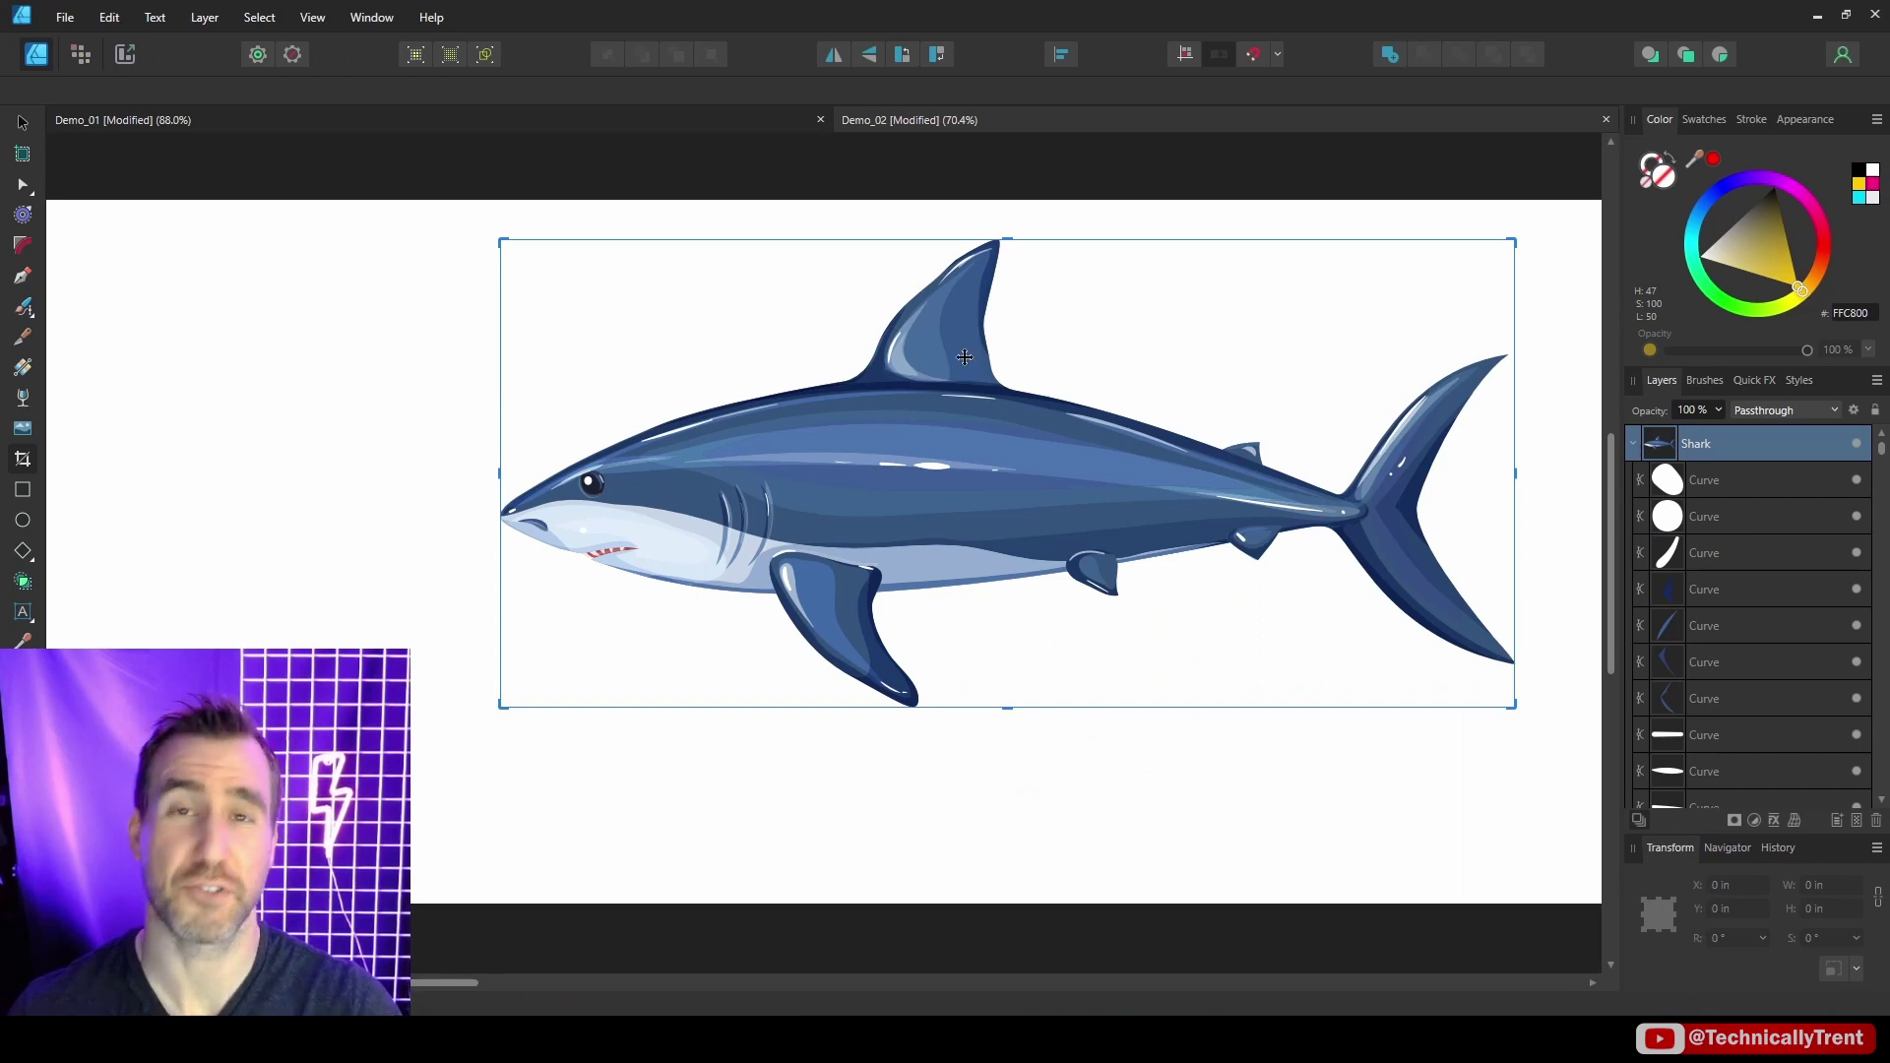
{"action": "left_click_drag", "start_coordinate": [1513, 473], "coordinate": [1595, 689]}
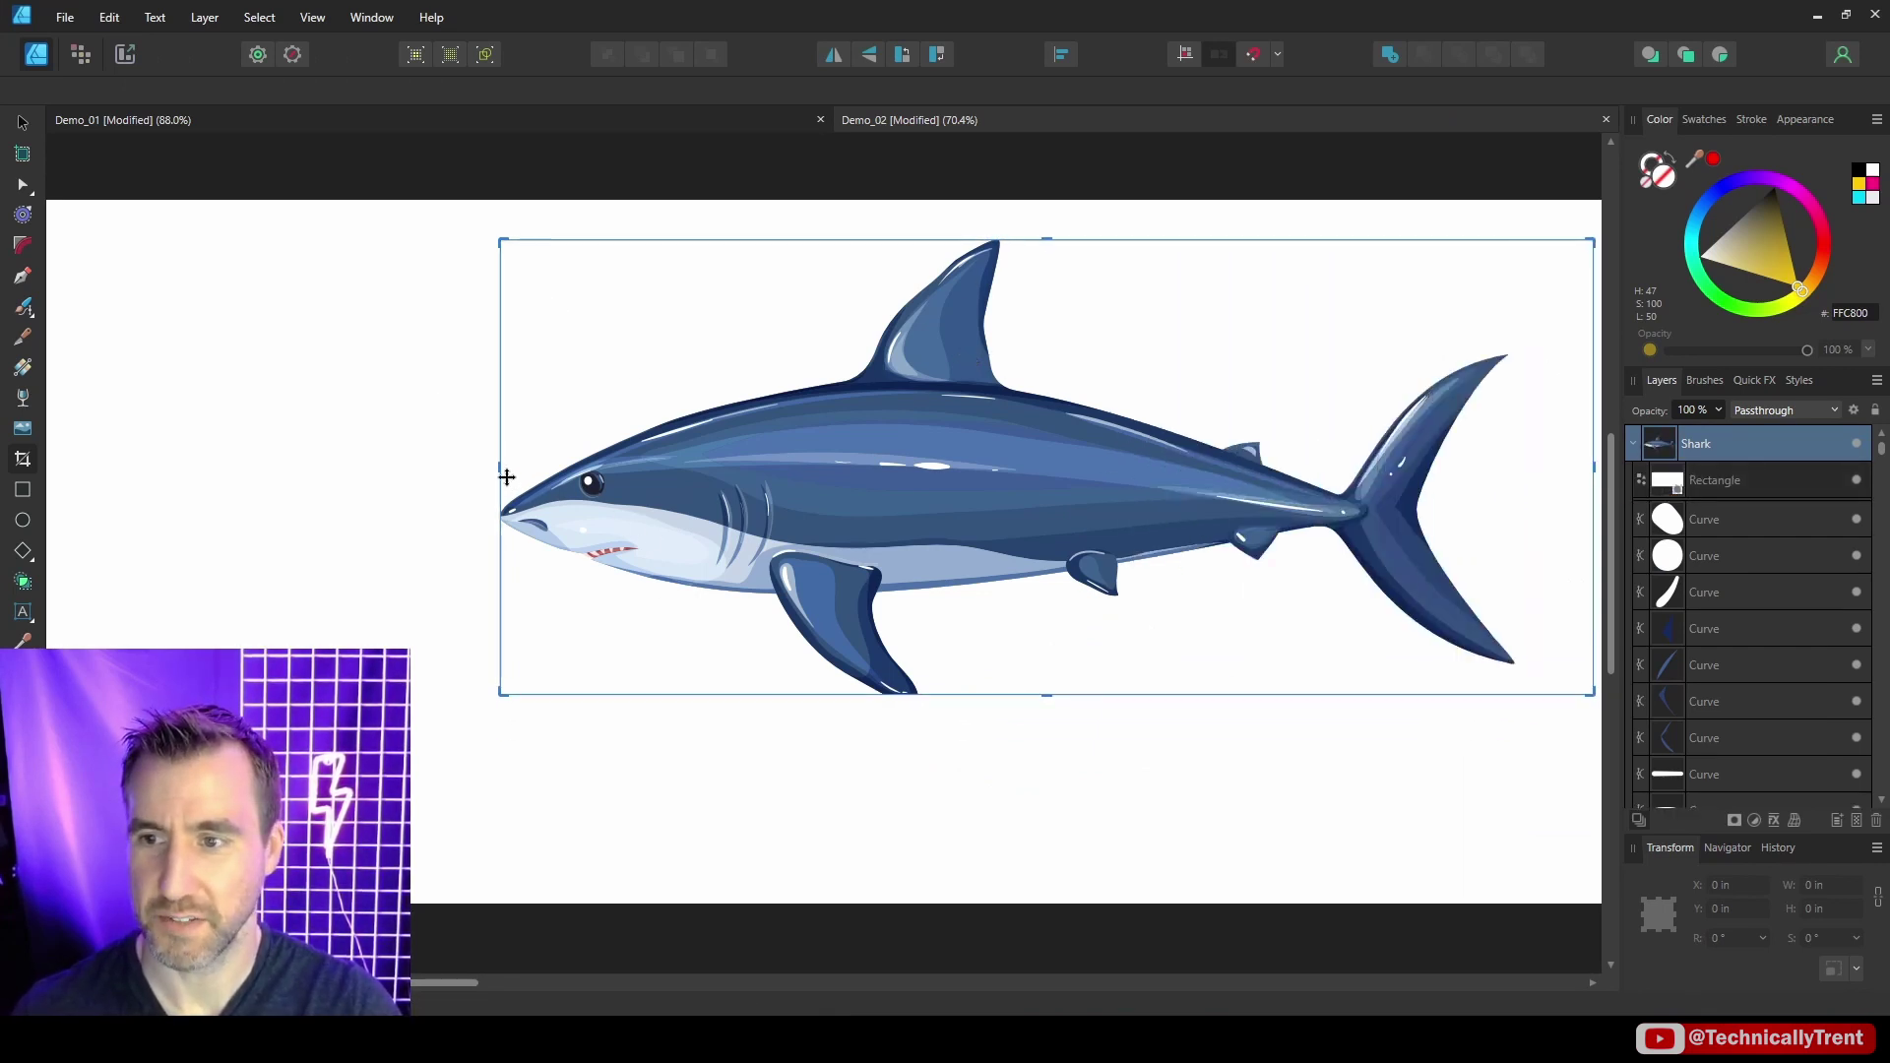
{"action": "mouse_move", "coordinate": [500, 473]}
{"action": "left_mouse_down"}
{"action": "mouse_move", "coordinate": [594, 478]}
{"action": "mouse_move", "coordinate": [477, 476]}
{"action": "left_mouse_up"}
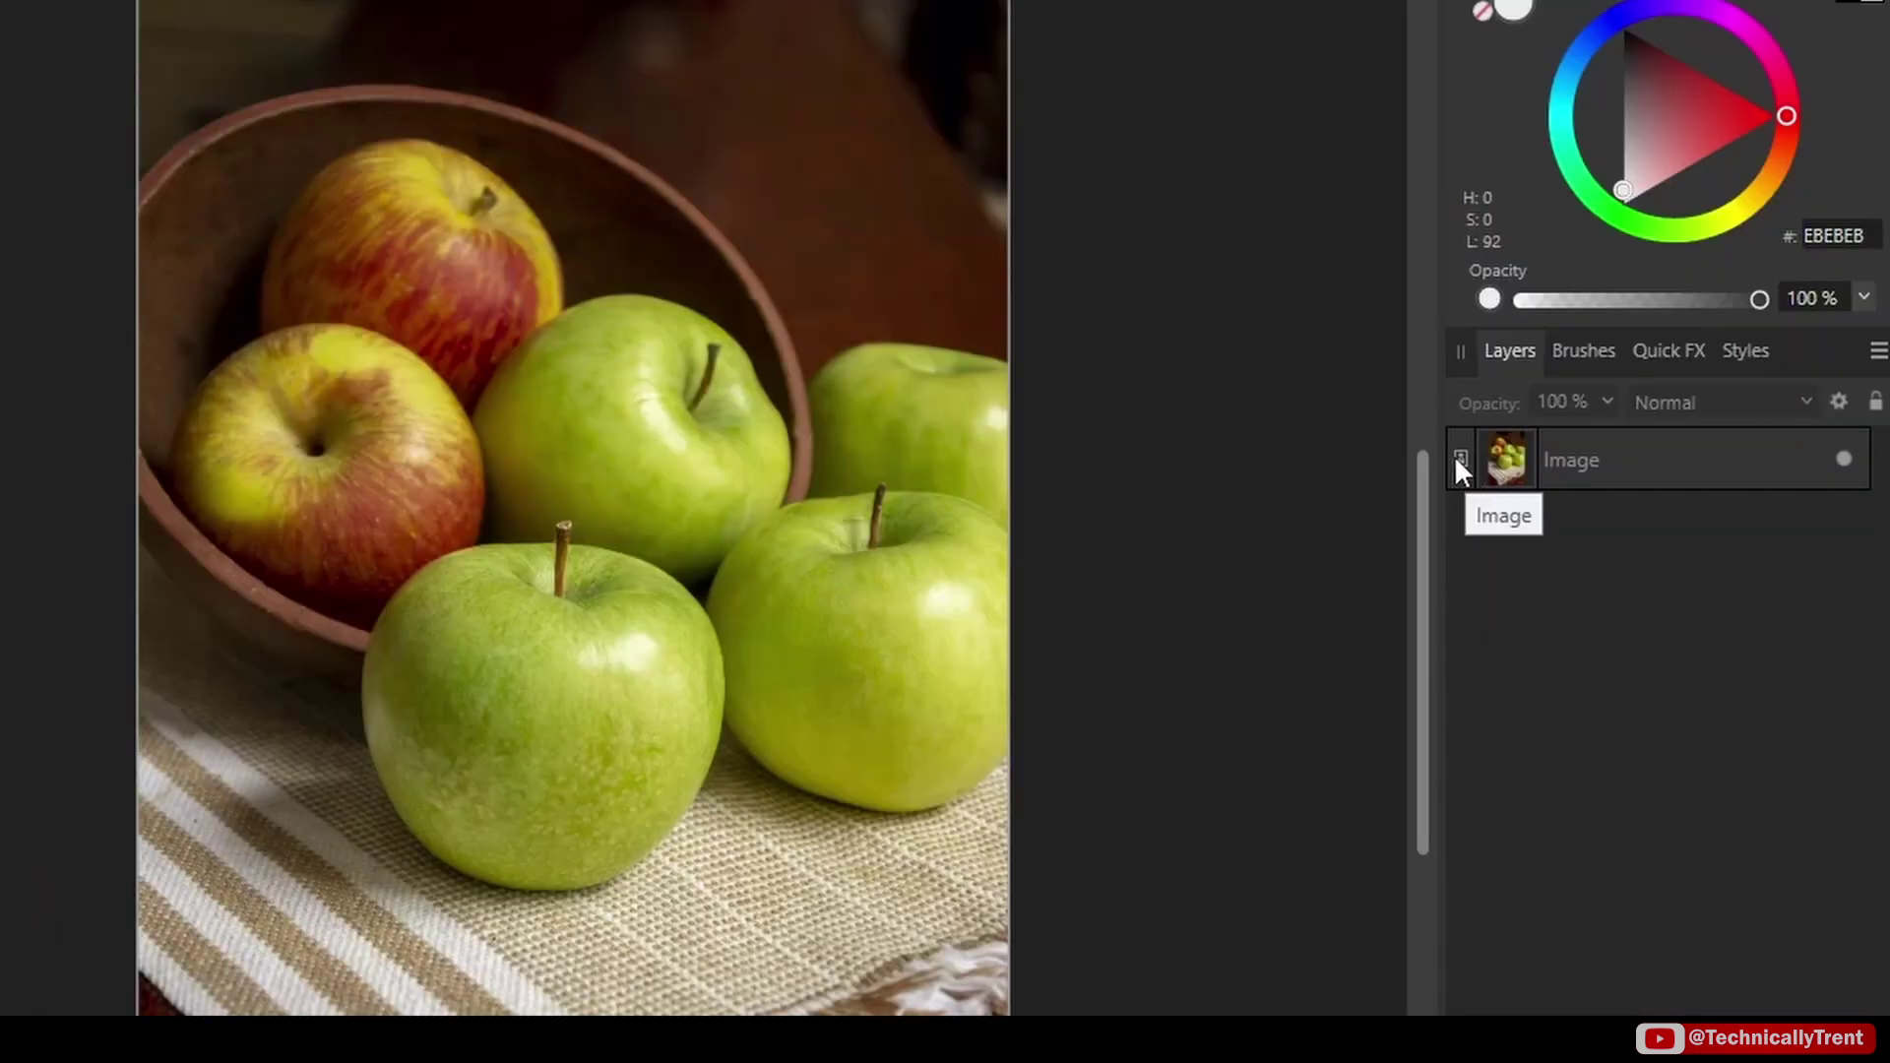
Add a mask layer to the apple image and switch to the Pixel Persona
{"action": "left_click", "coordinate": [1457, 457]}
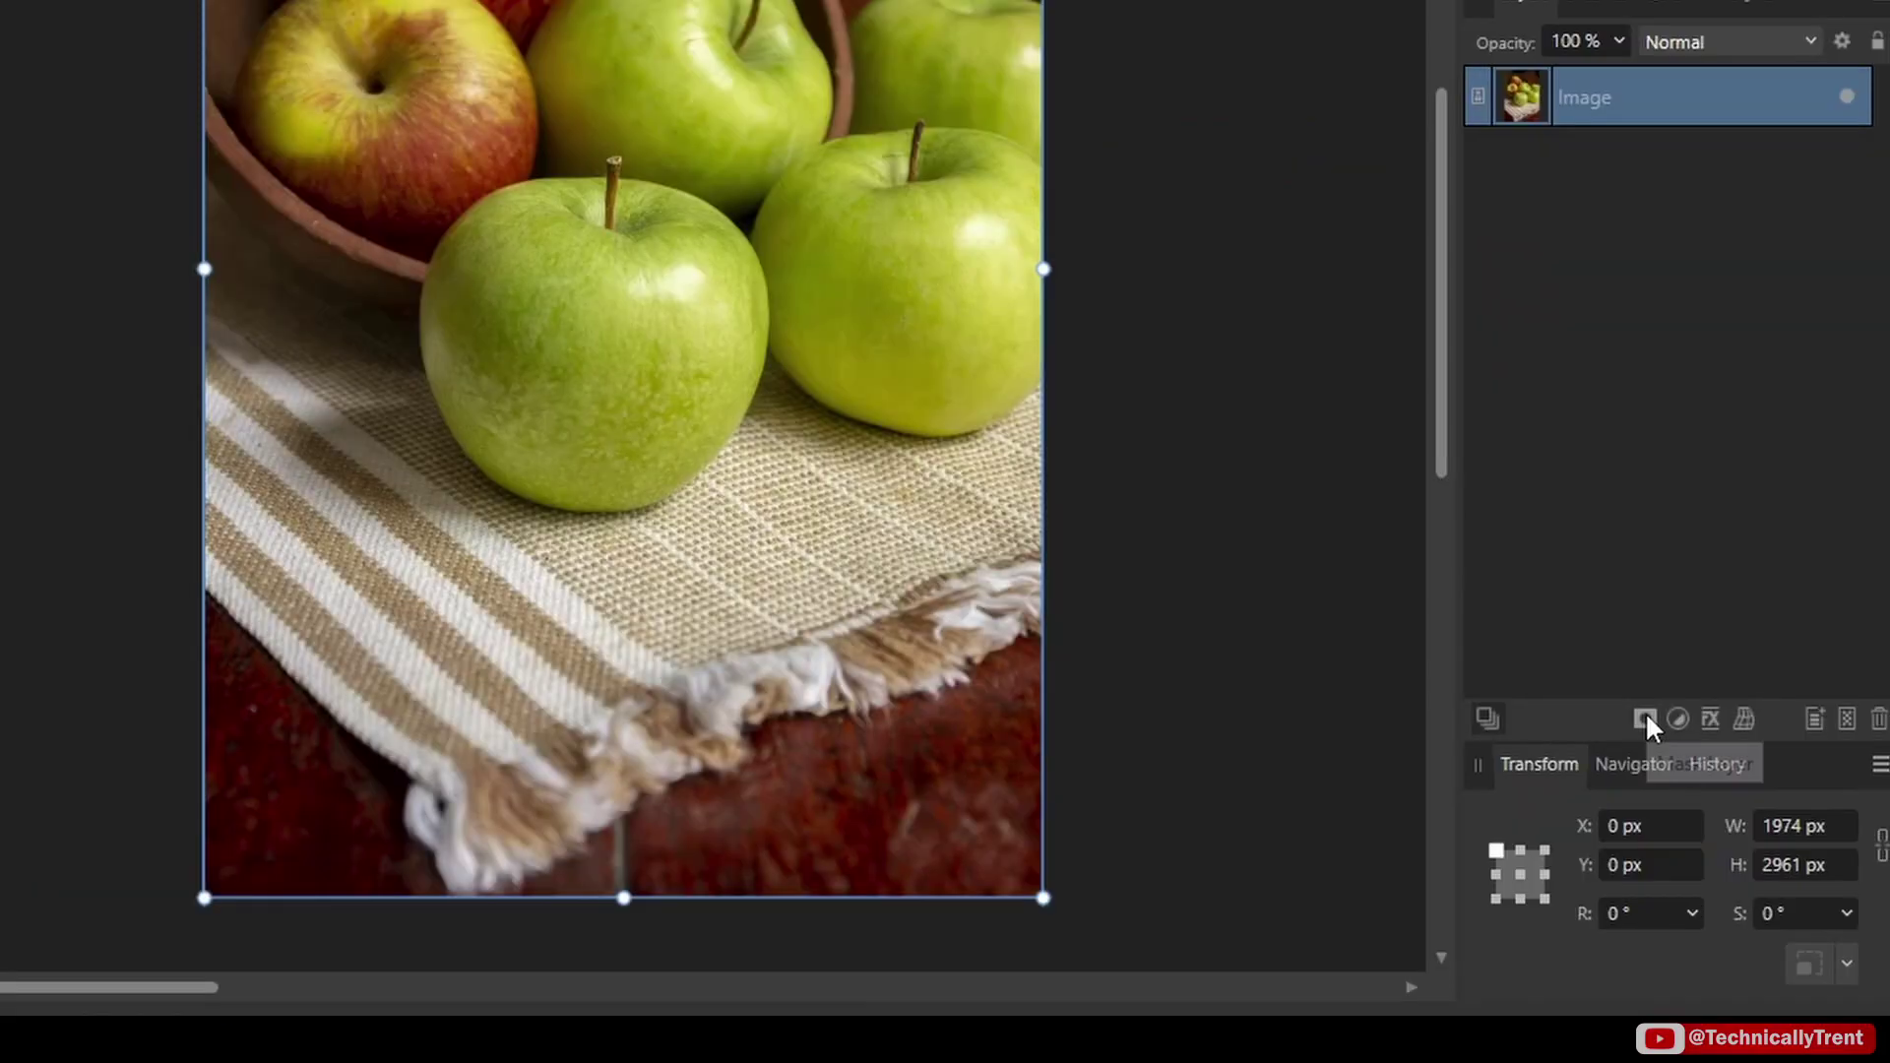
{"action": "left_click", "coordinate": [1735, 820]}
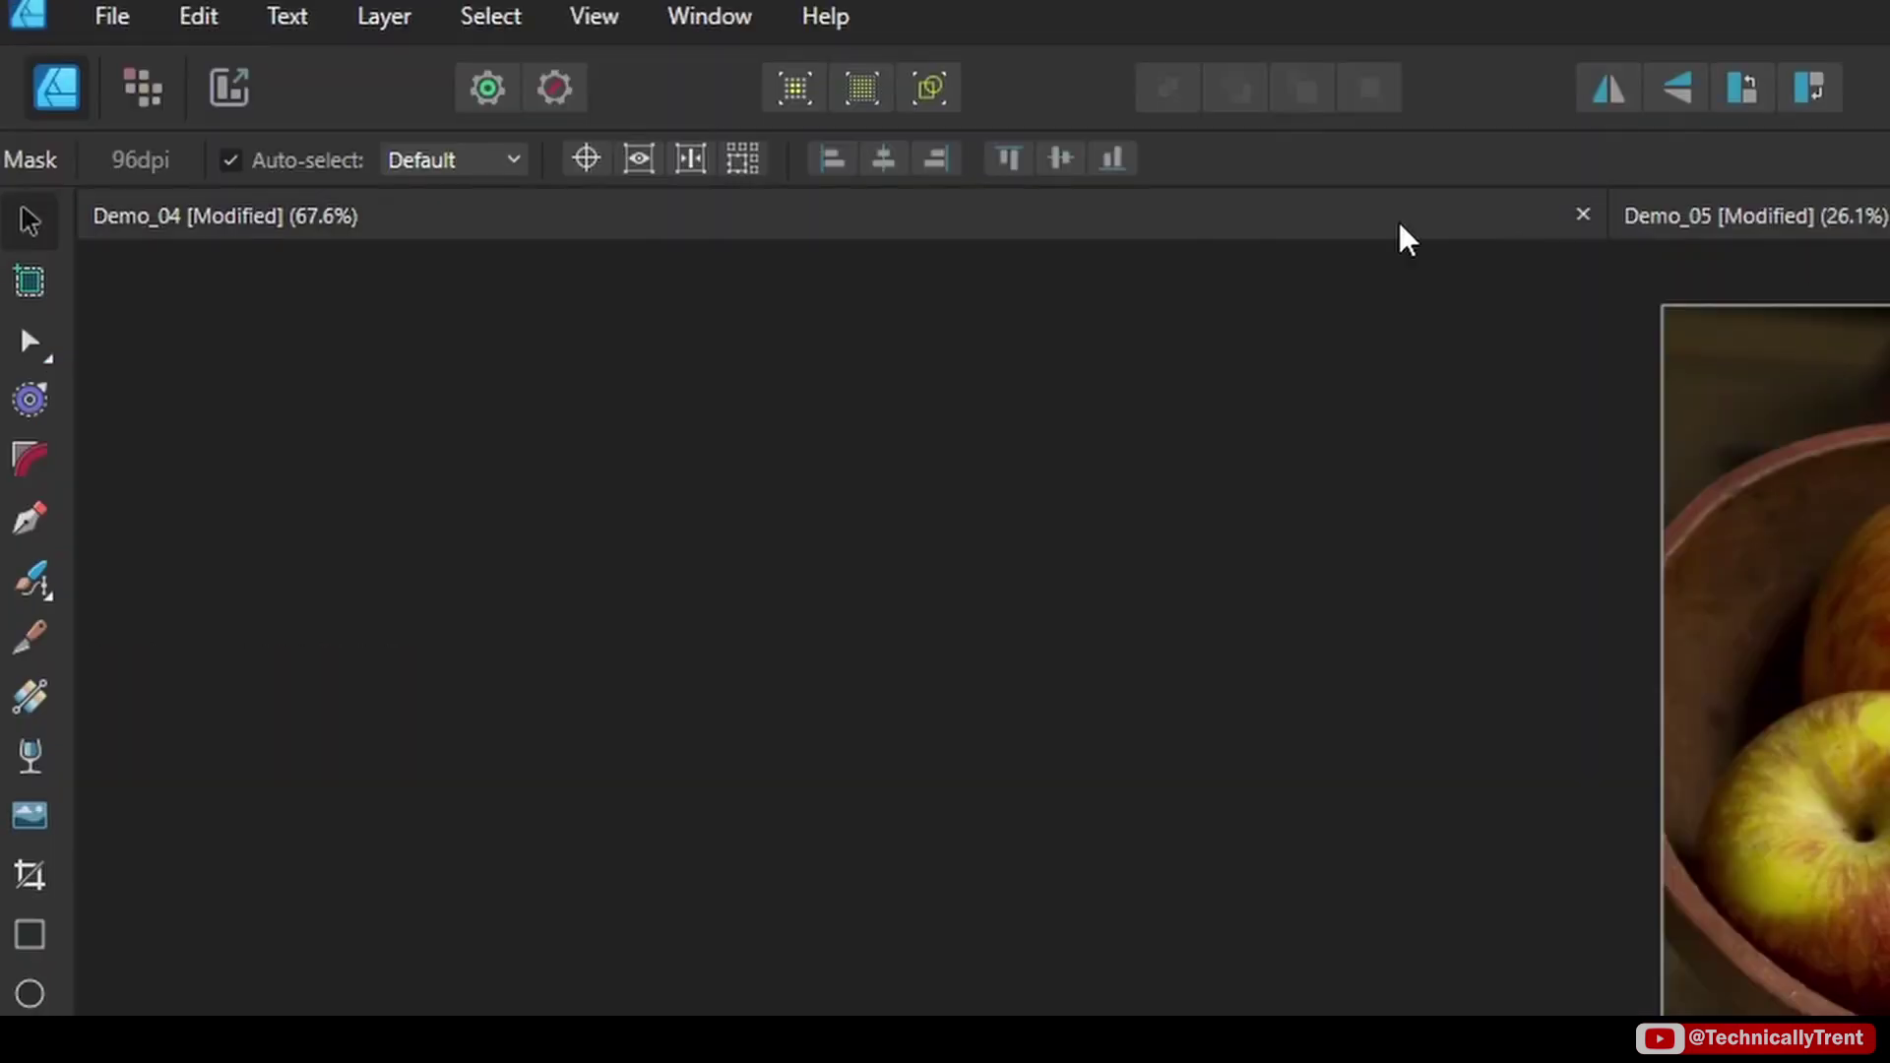
{"action": "left_click", "coordinate": [143, 91]}
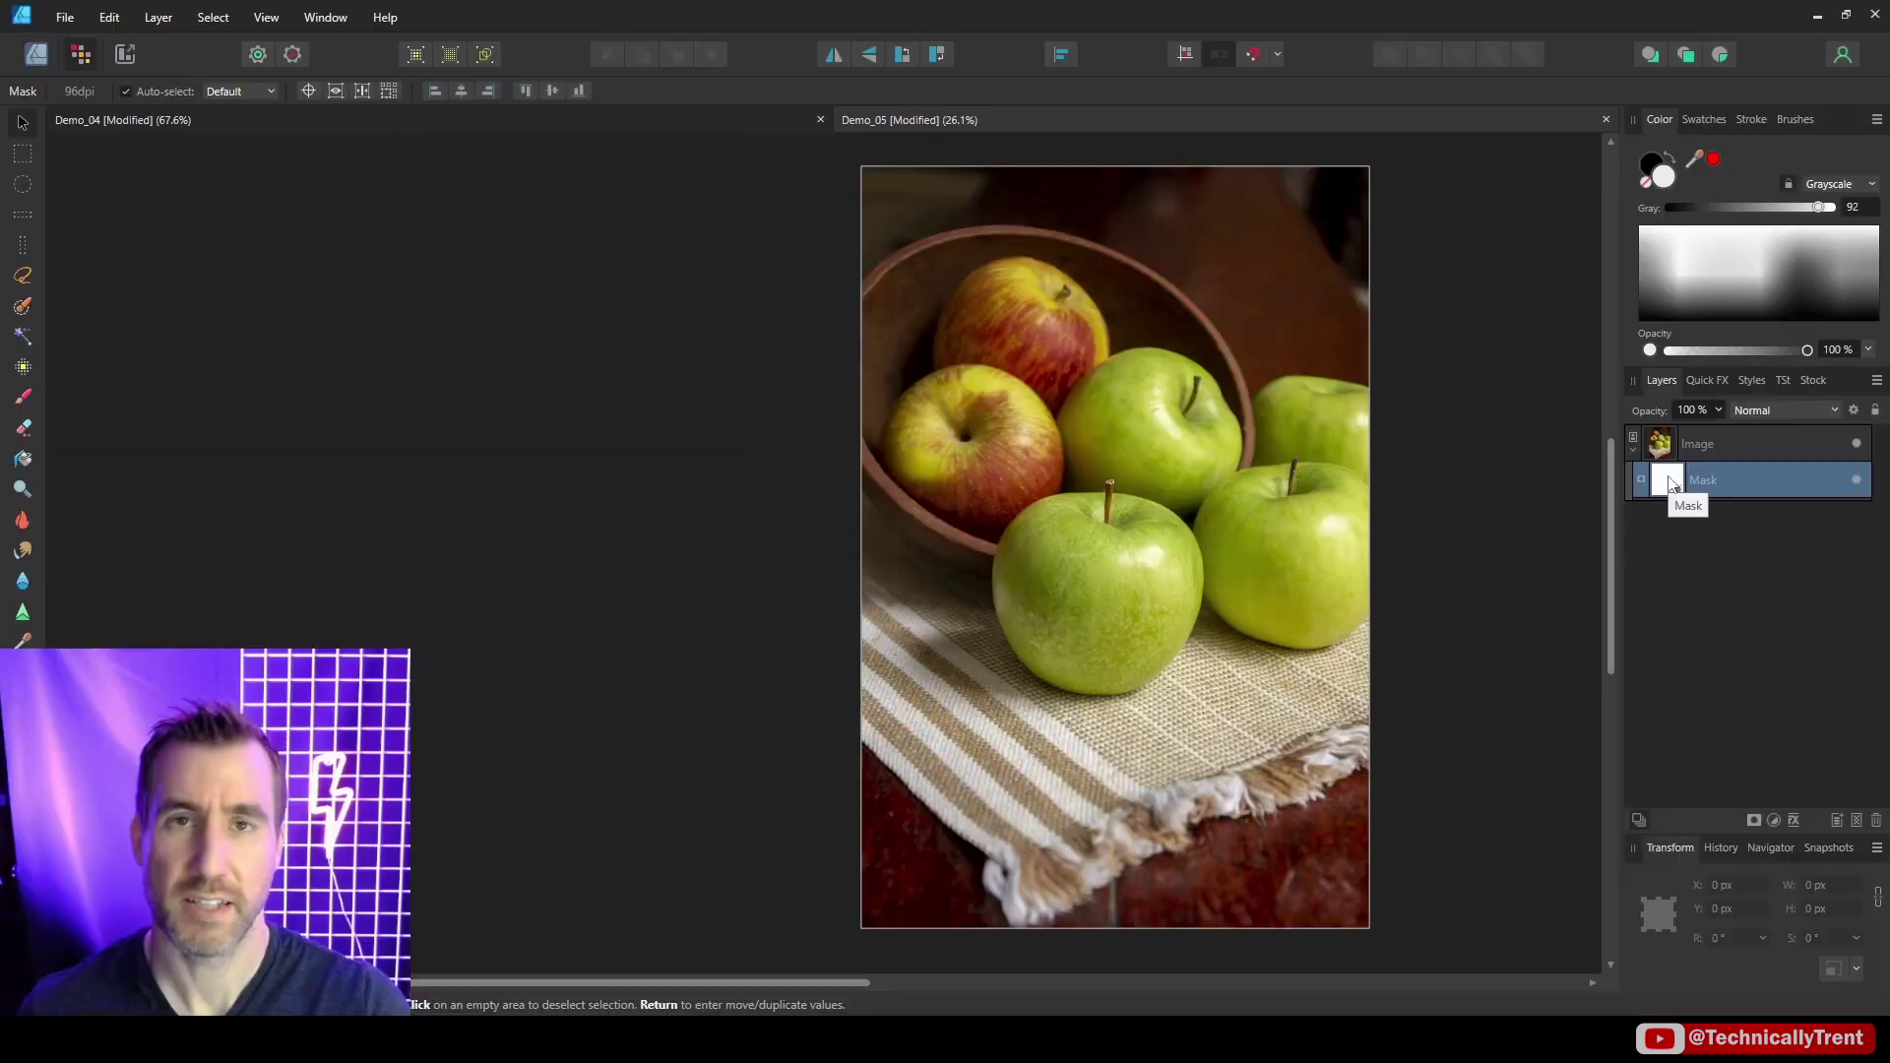
Delete the Mask layer nested under the apple image
{"action": "left_click", "coordinate": [1668, 478]}
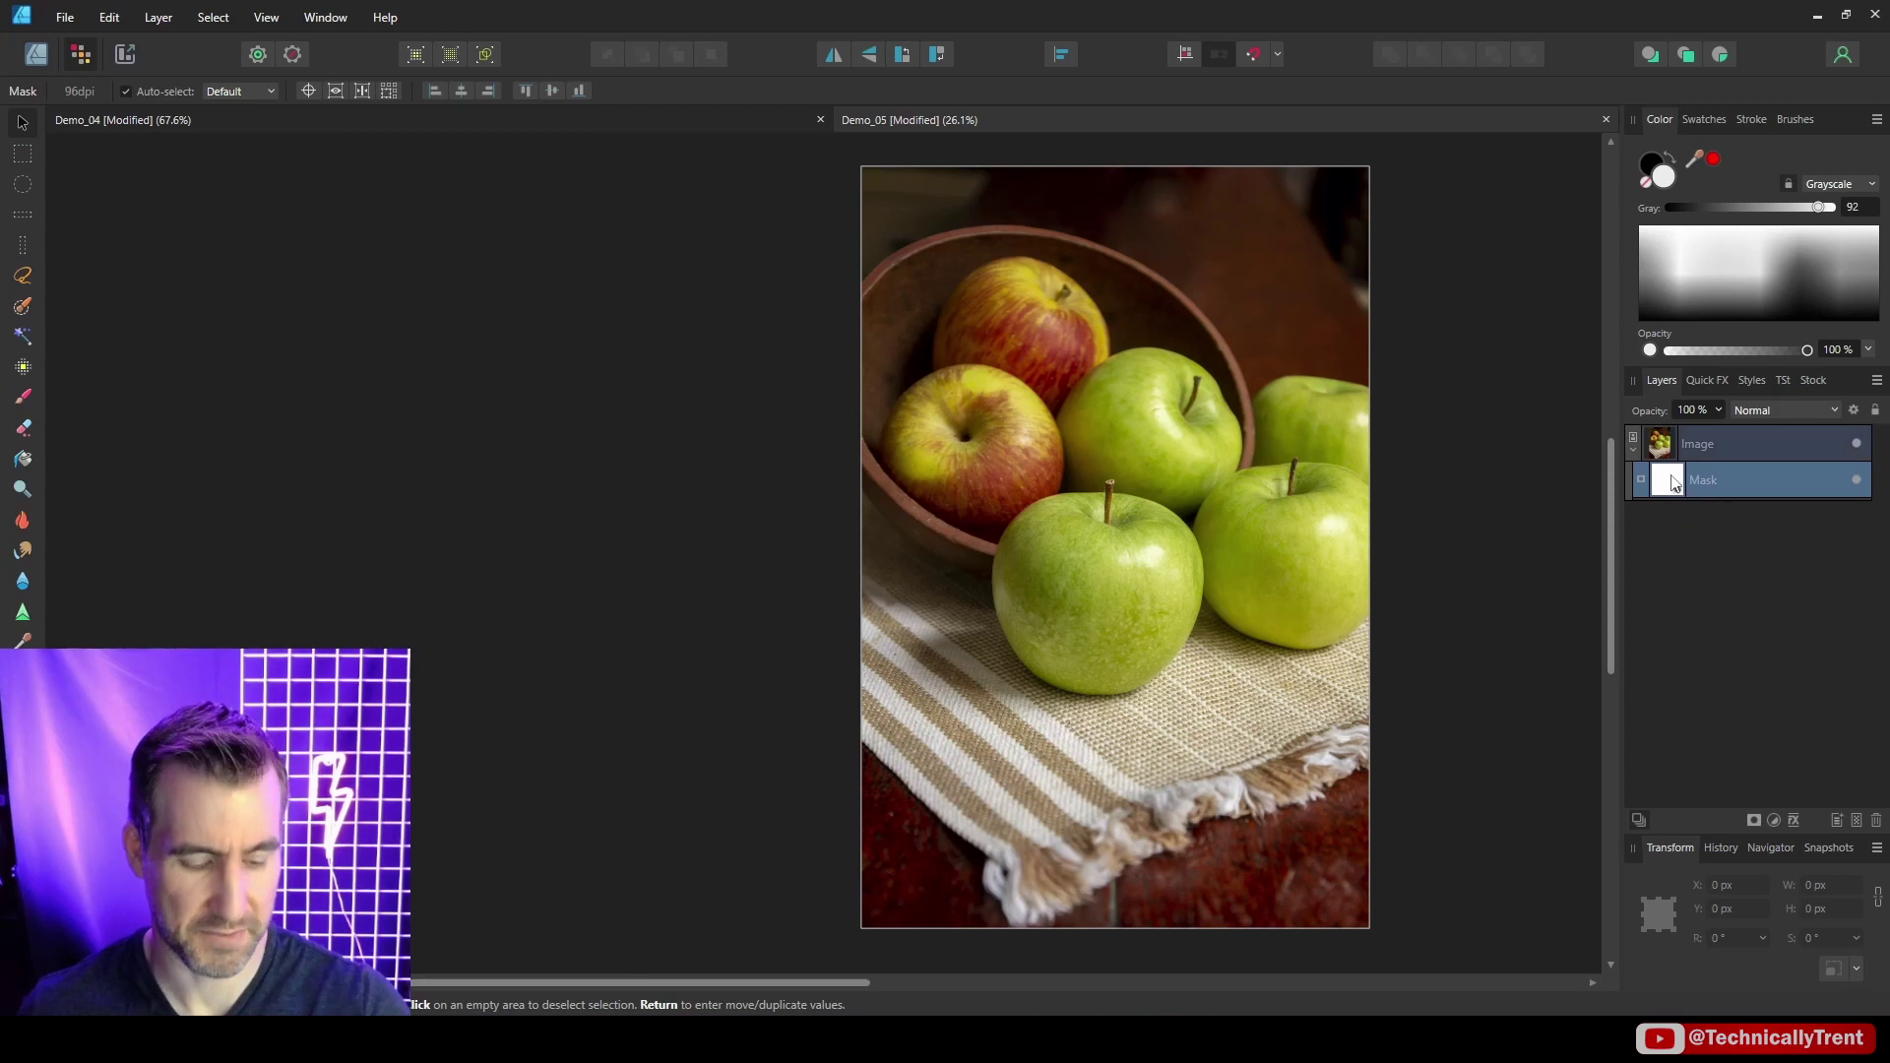
{"action": "key", "text": "Delete"}
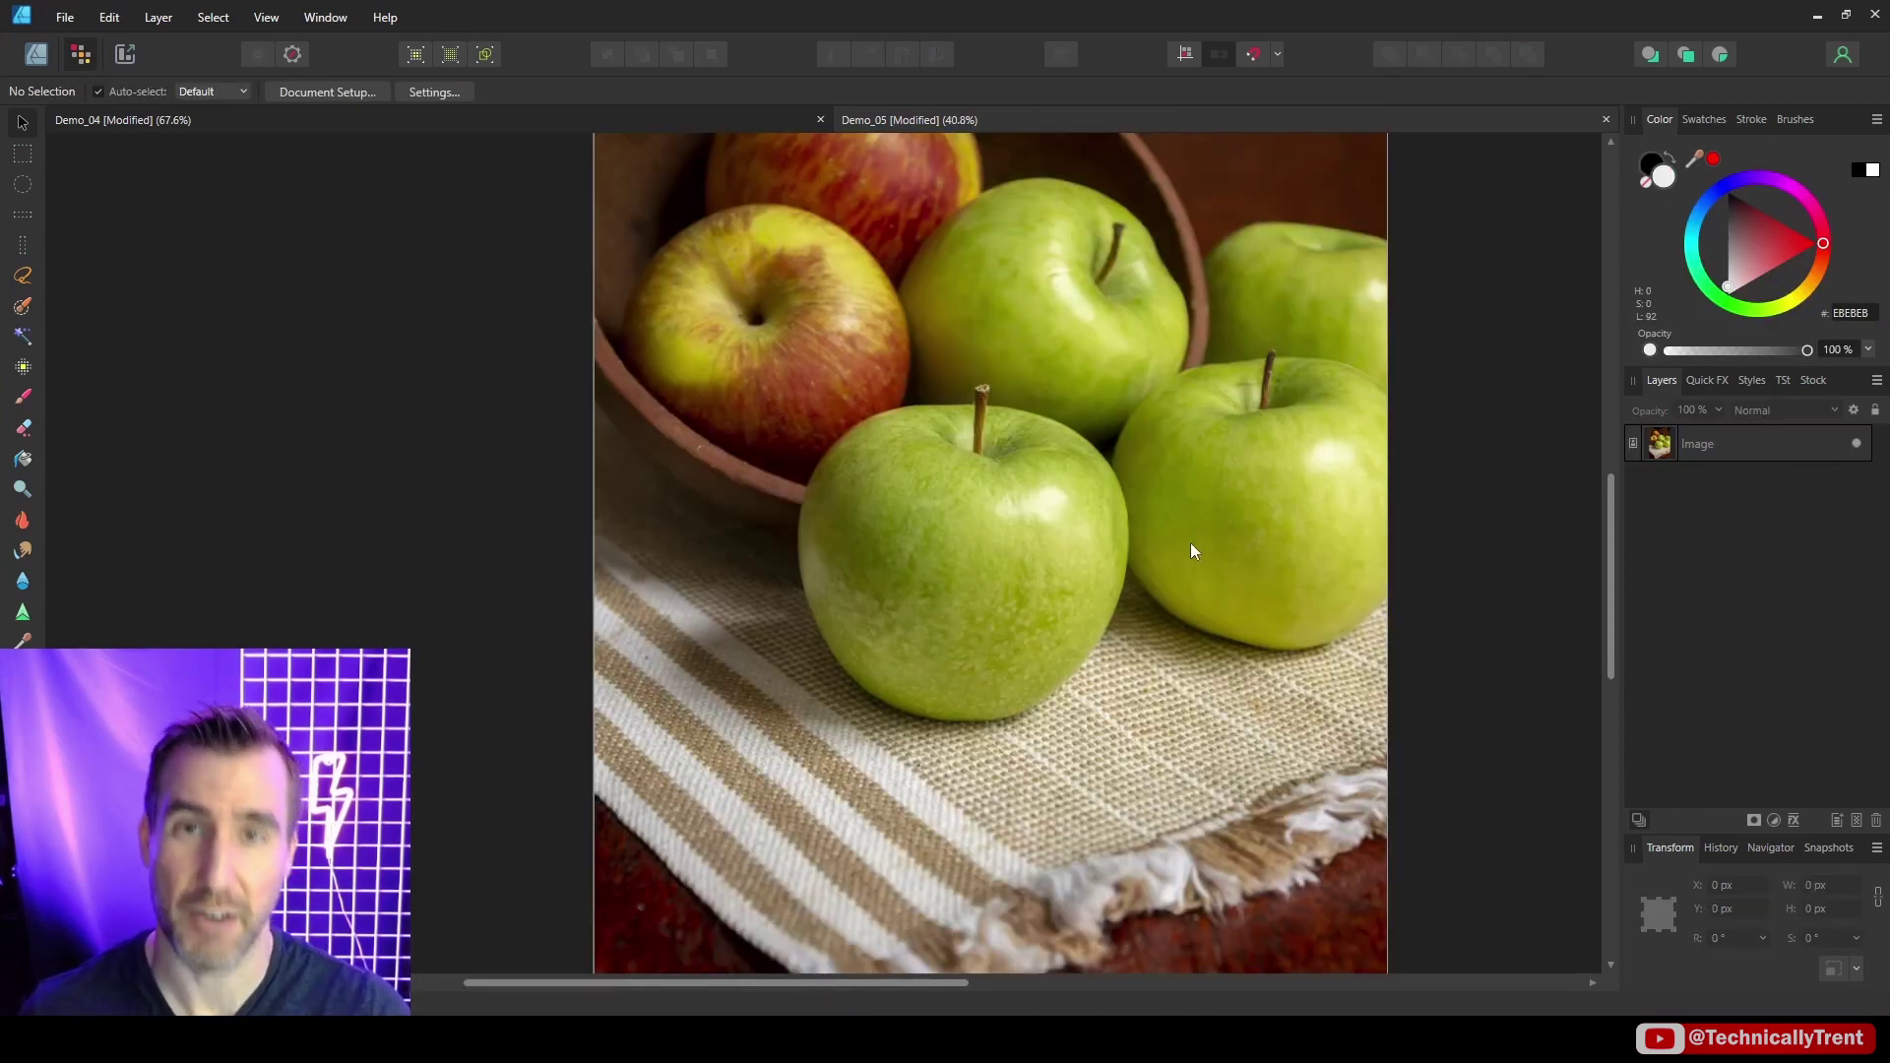
{"action": "scroll", "coordinate": [1154, 573], "scroll_direction": "down", "scroll_amount": 2}
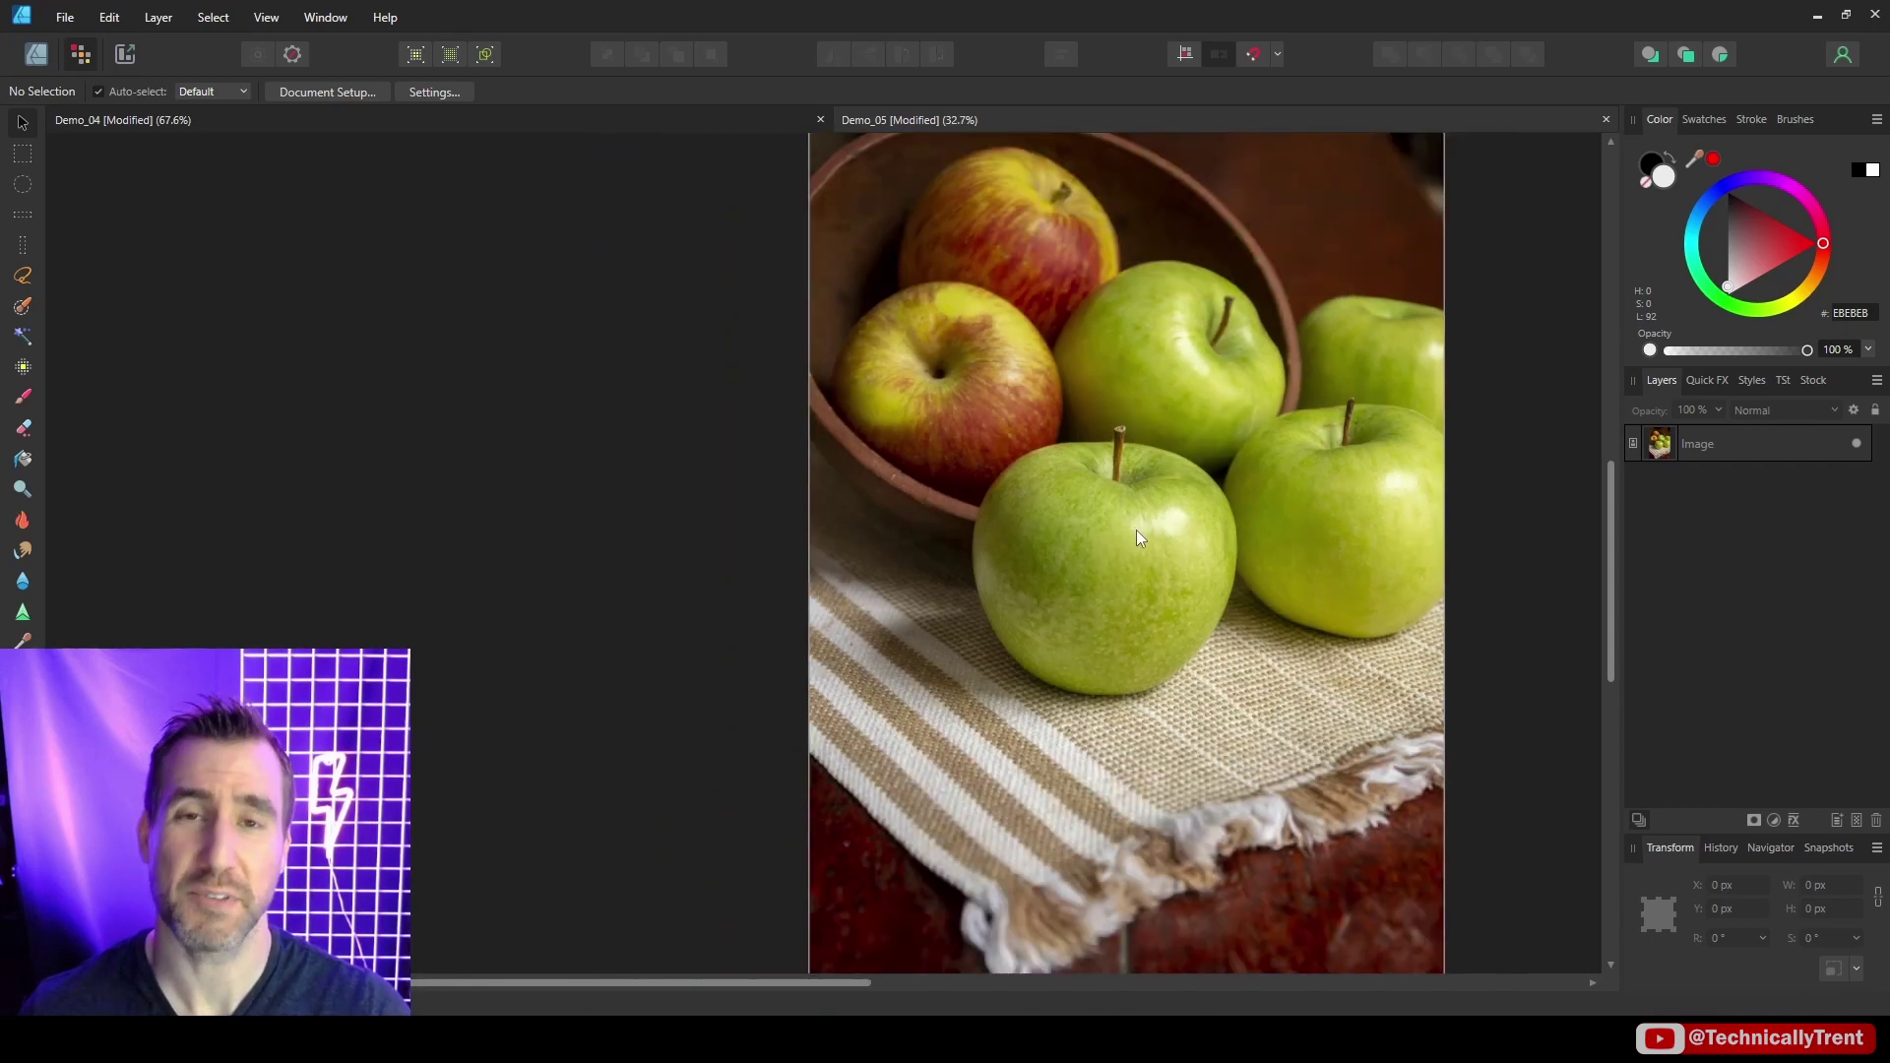
Select the front green apple and its stem with the Selection Brush Tool
{"action": "left_click", "coordinate": [23, 306]}
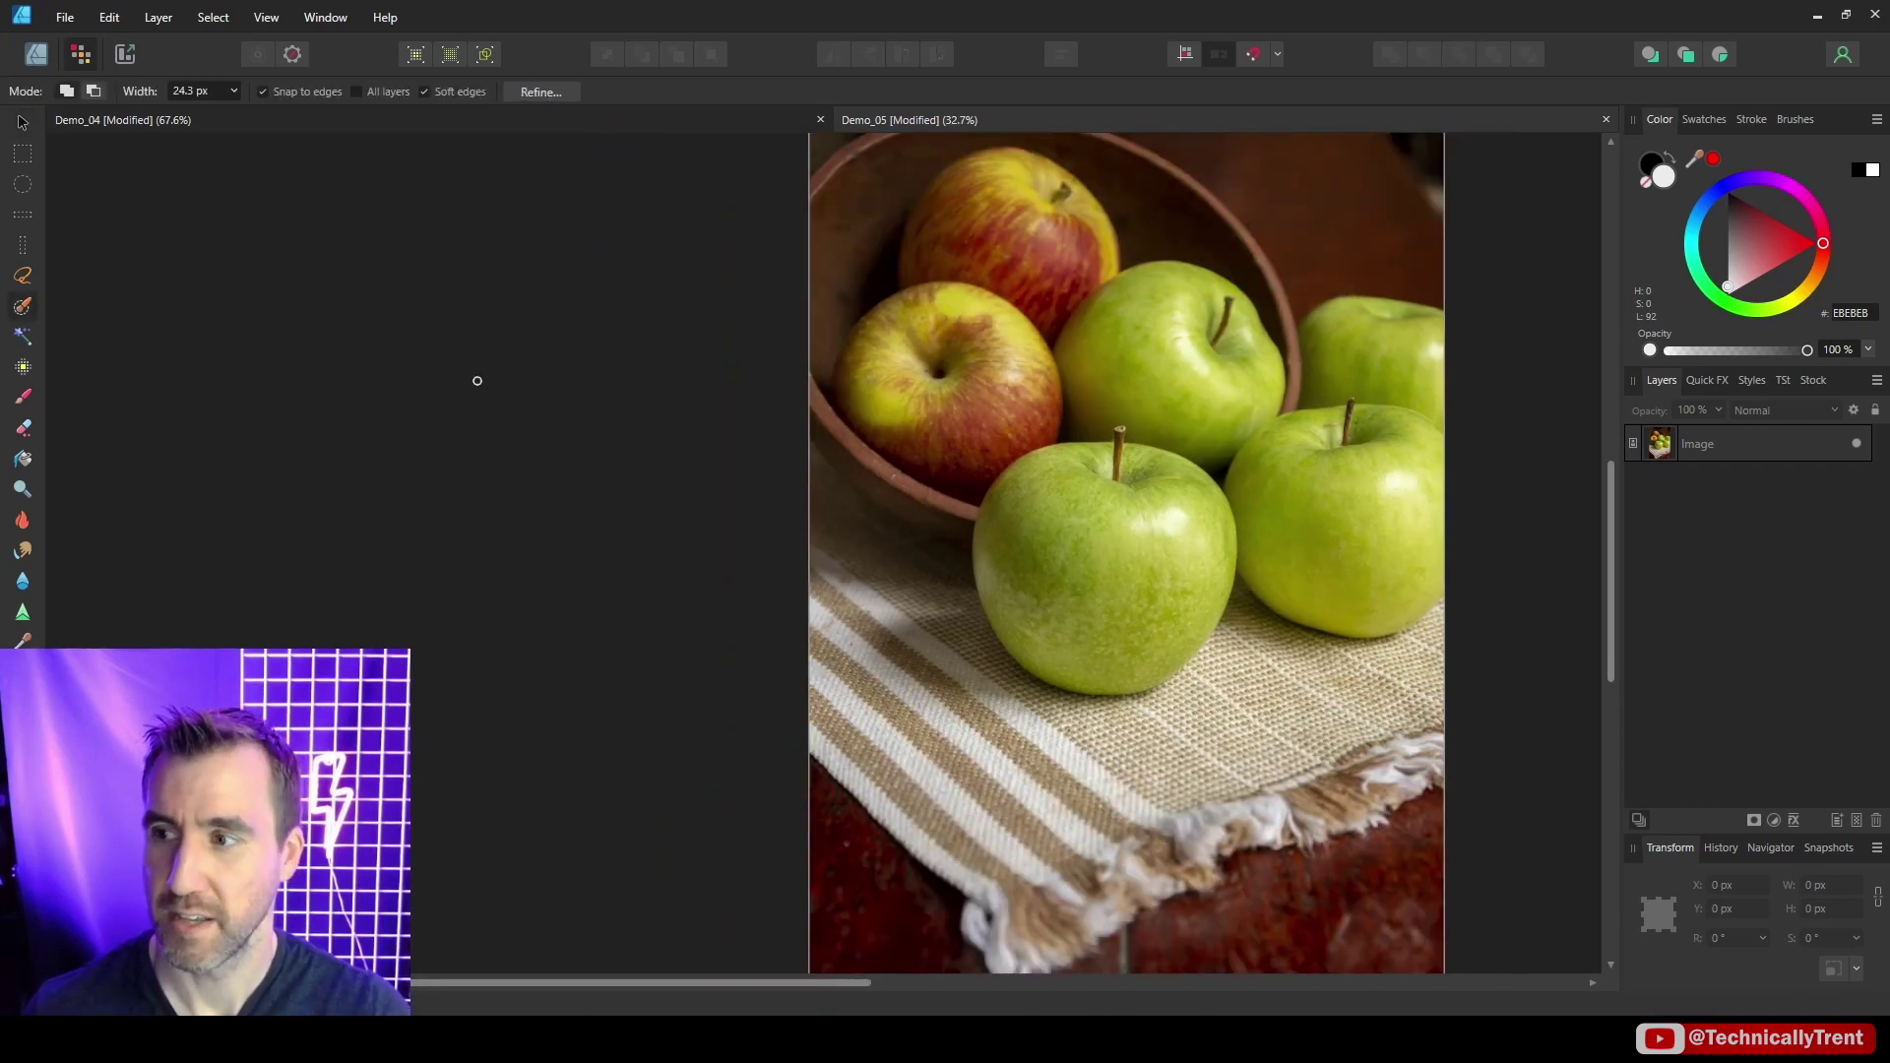
{"action": "scroll", "coordinate": [1077, 558], "scroll_direction": "up", "scroll_amount": 2}
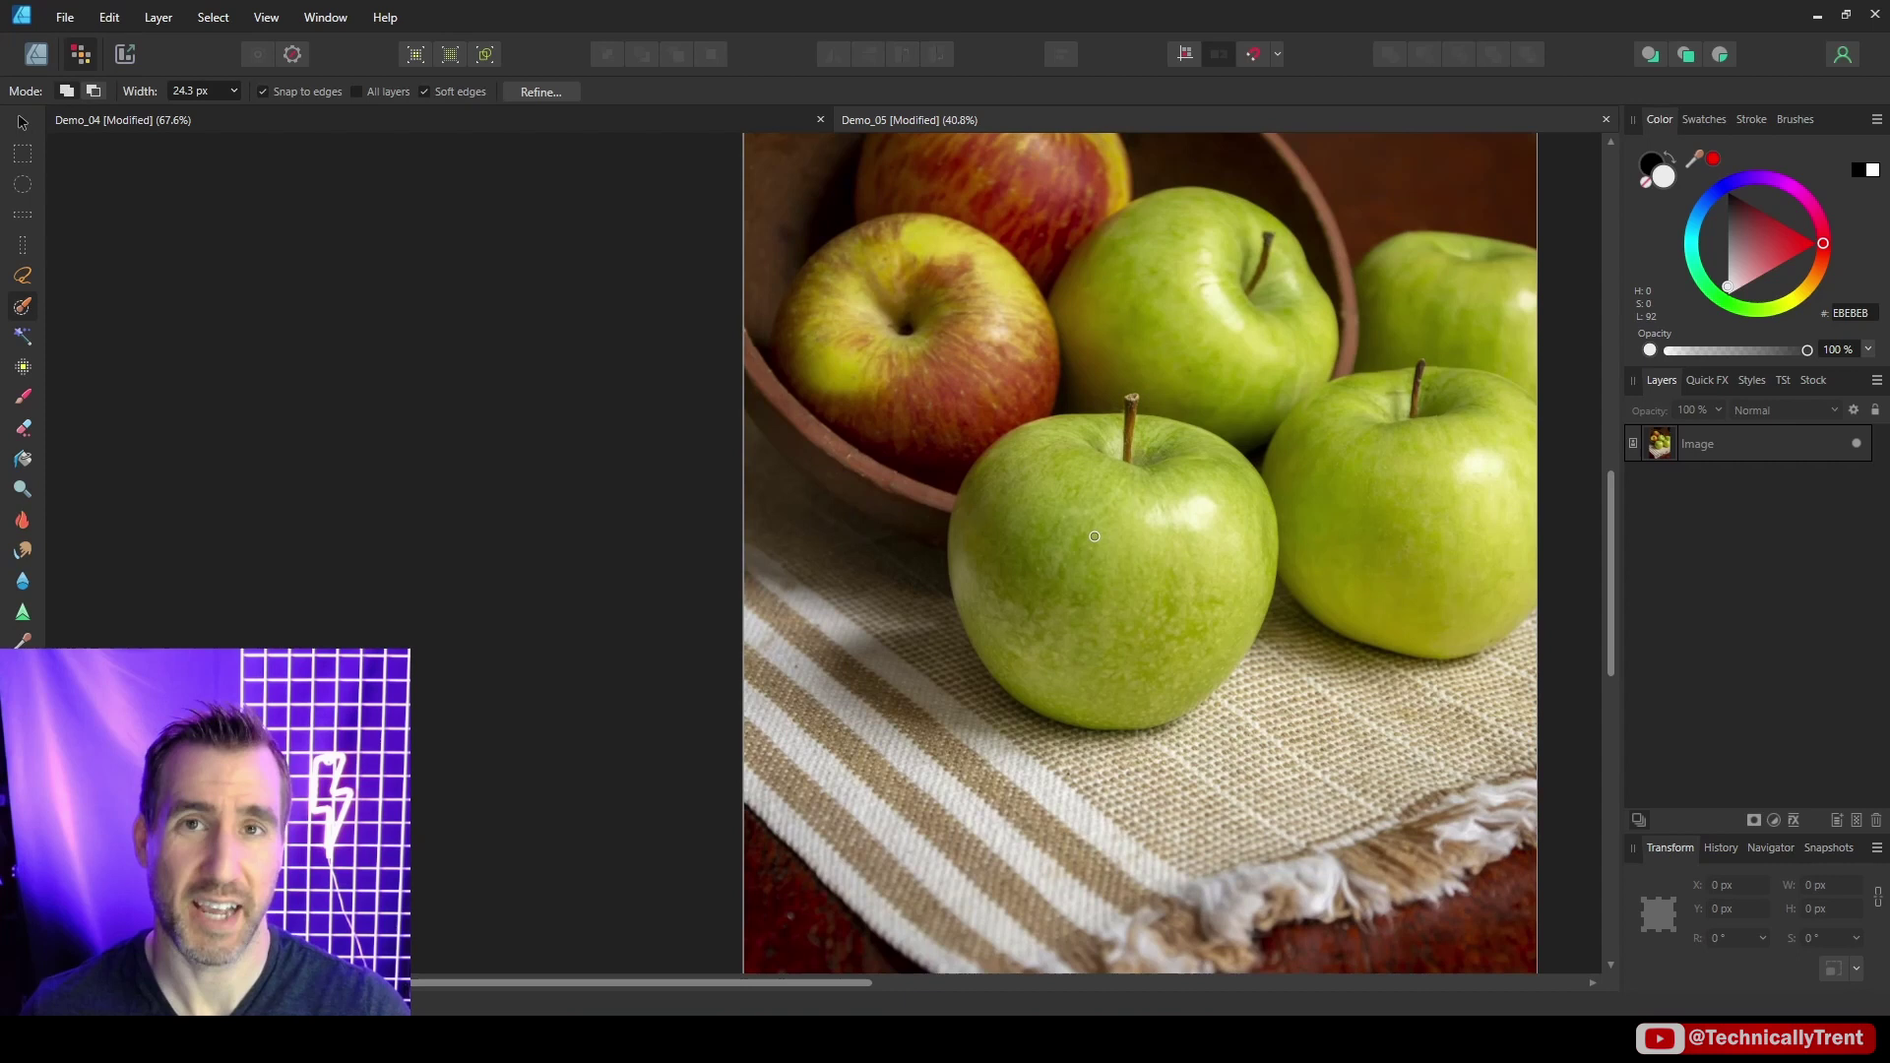
{"action": "left_click_drag", "start_coordinate": [1136, 481], "coordinate": [1057, 462]}
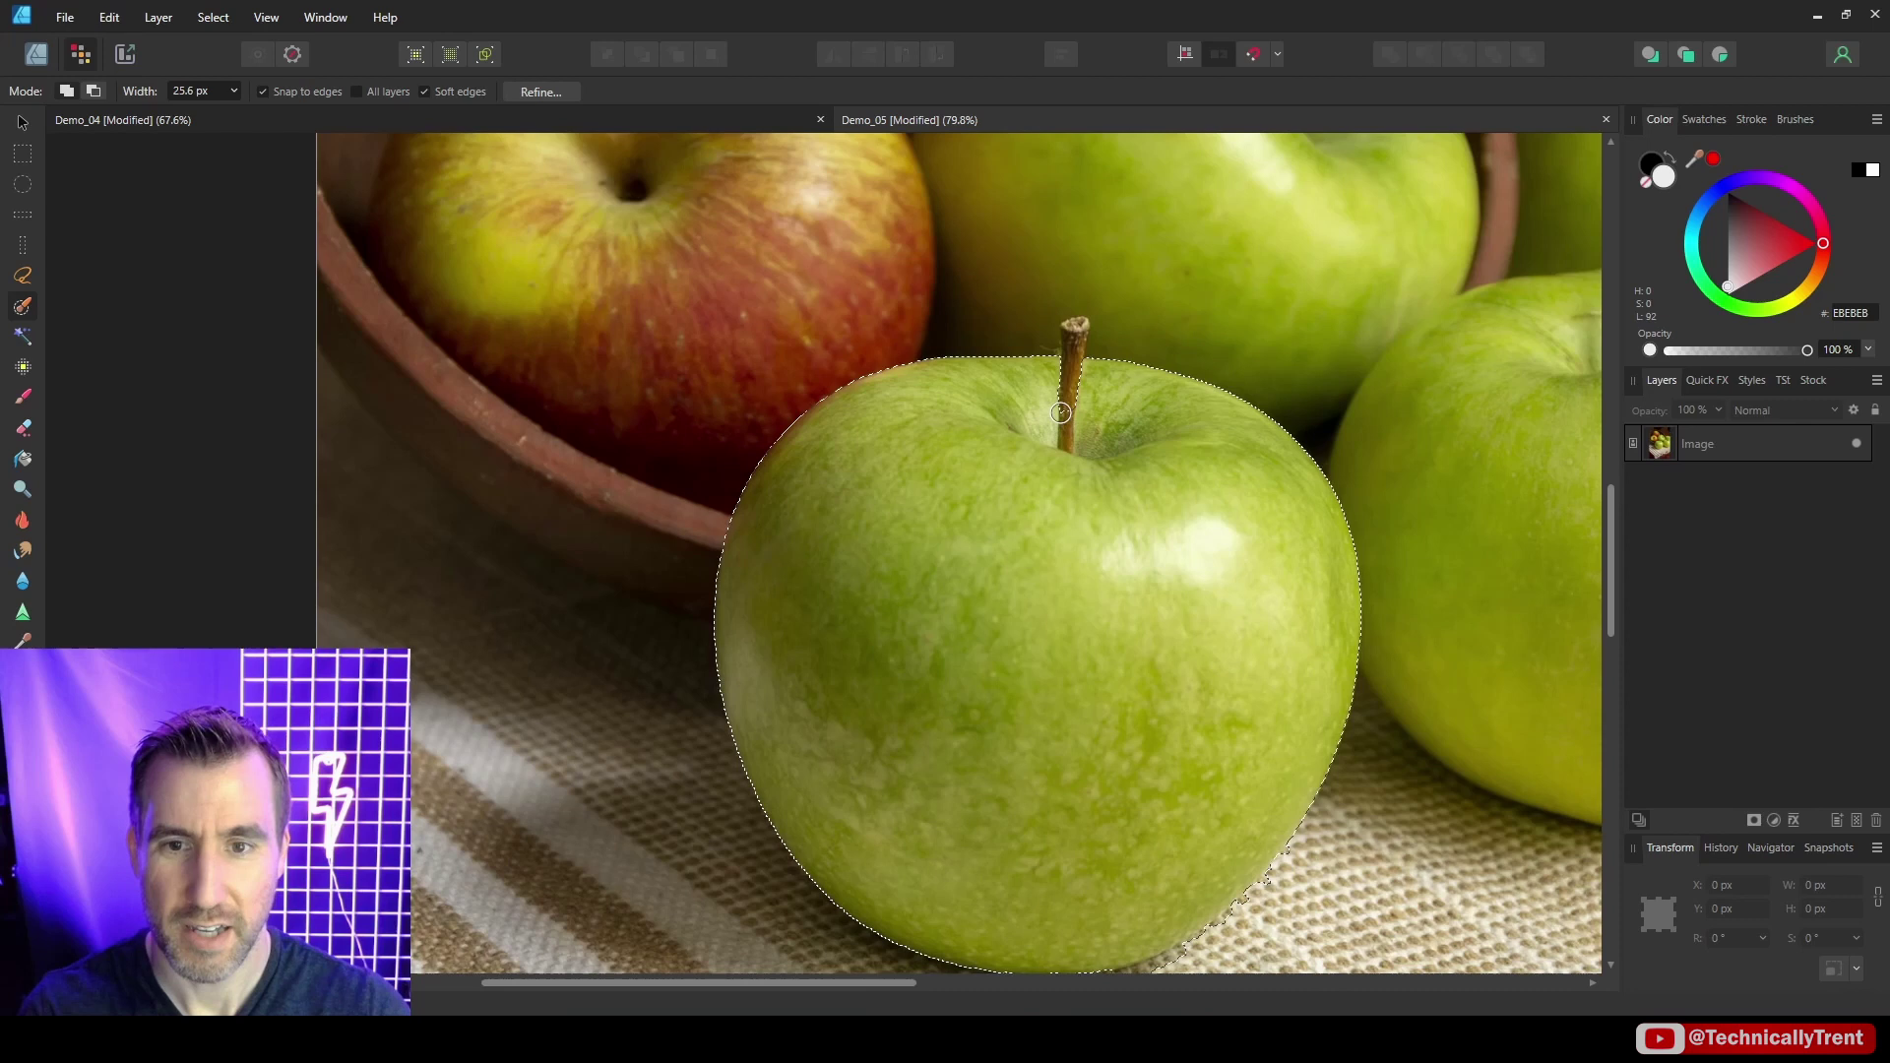
{"action": "left_click_drag", "start_coordinate": [1069, 415], "coordinate": [1075, 326]}
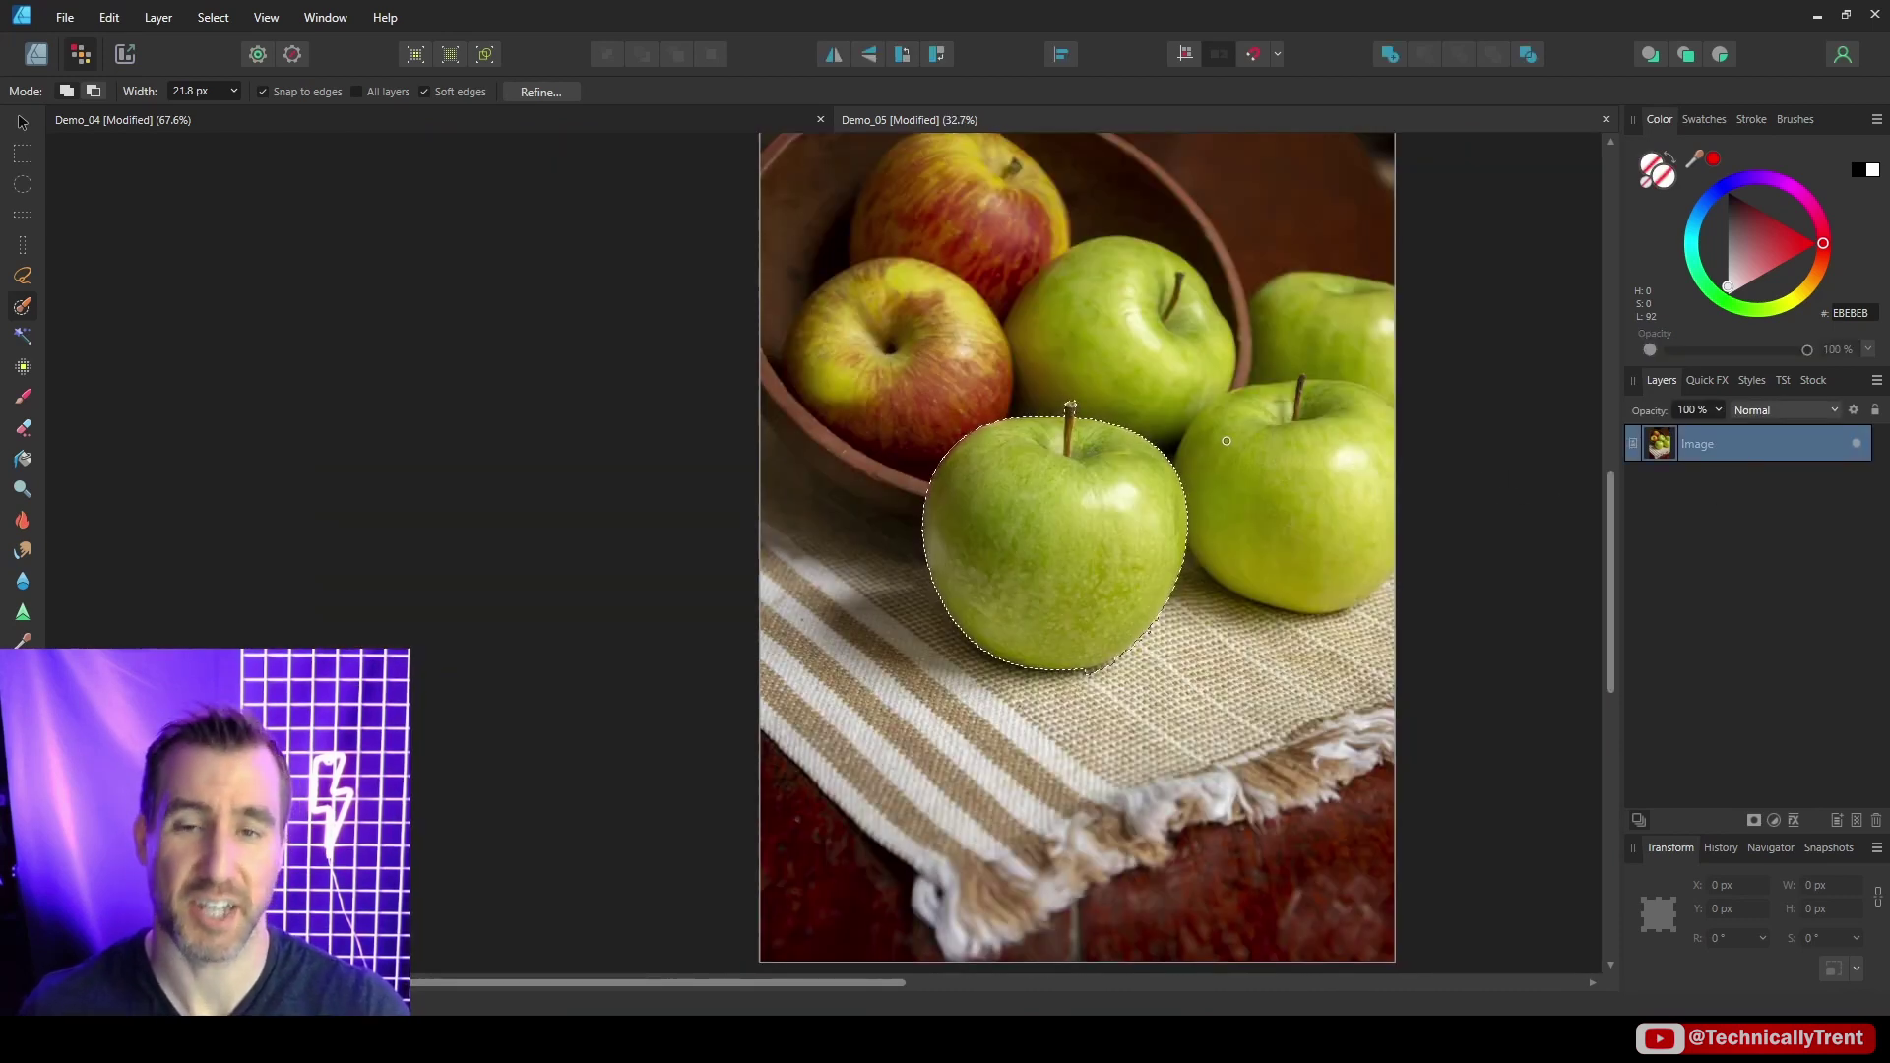
Mask the photo from the front apple's selection, clear the selection, and view the mask on its own in black and white
{"action": "left_click", "coordinate": [1754, 821]}
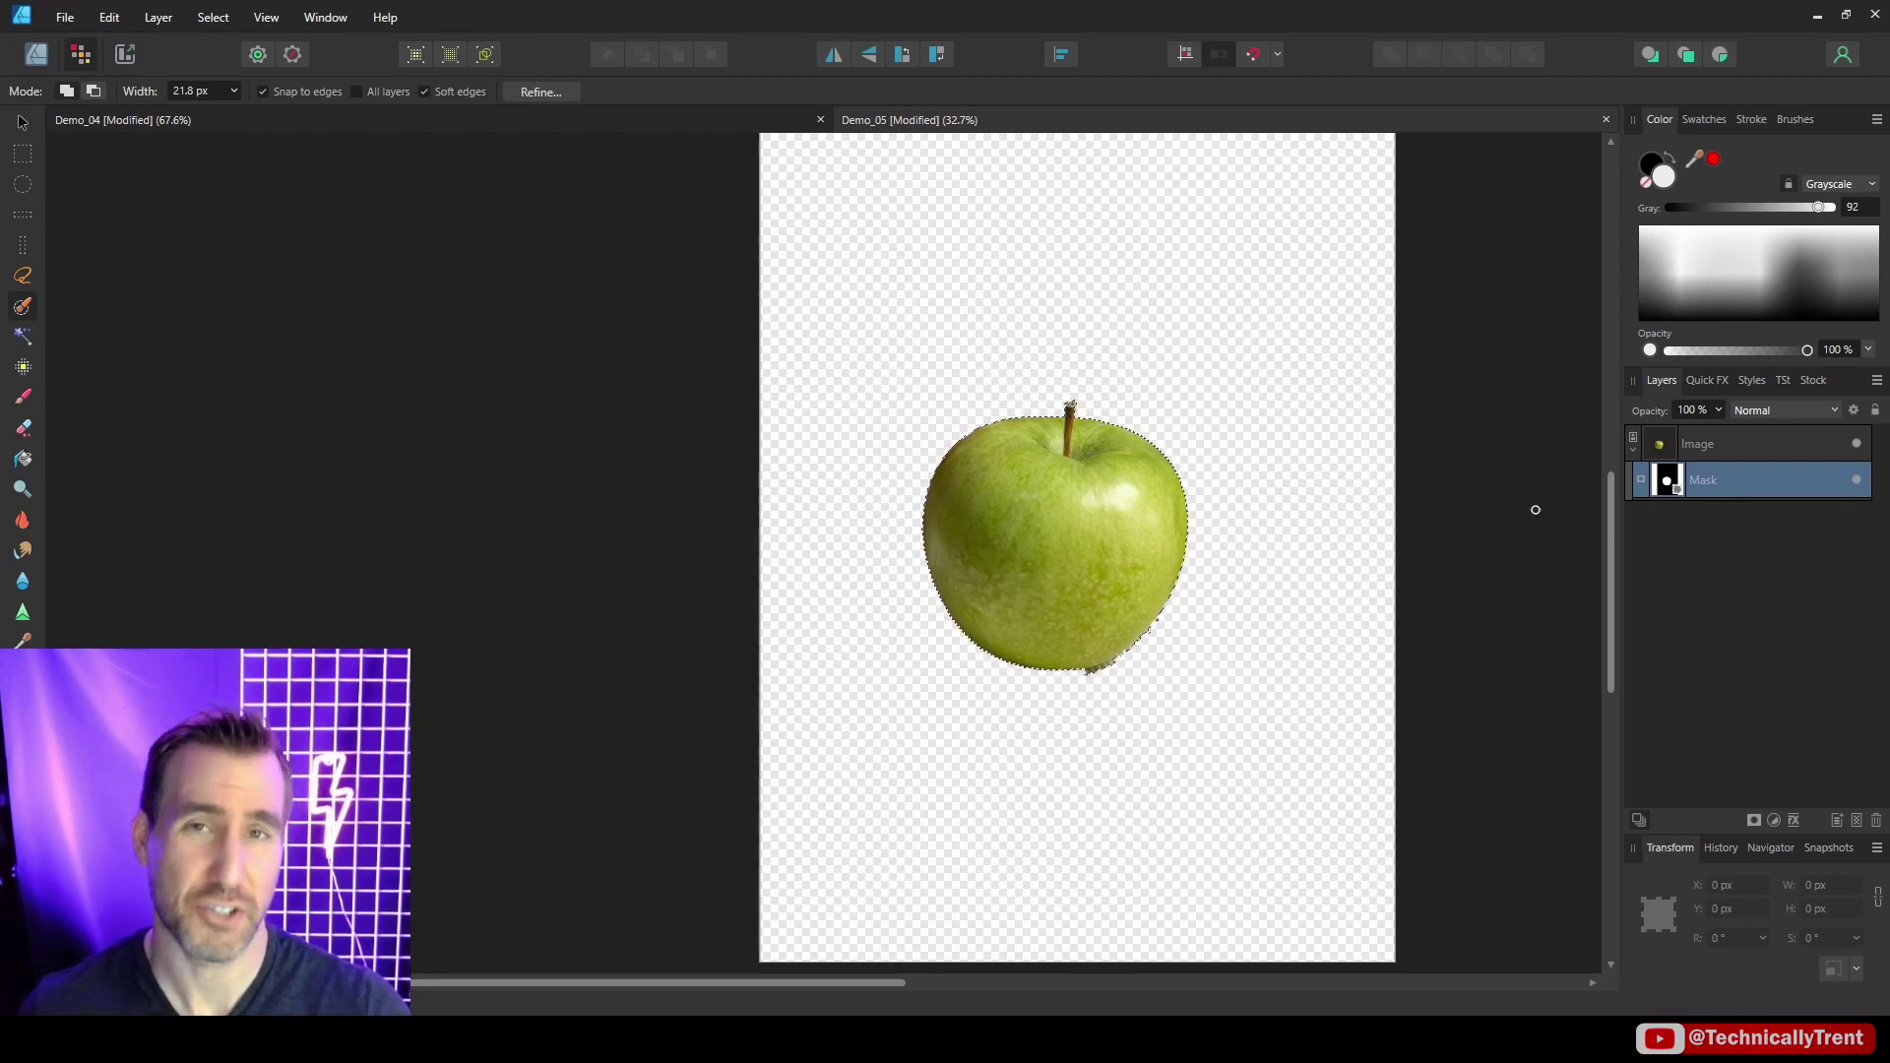
{"action": "left_click", "coordinate": [1668, 485], "text": "alt"}
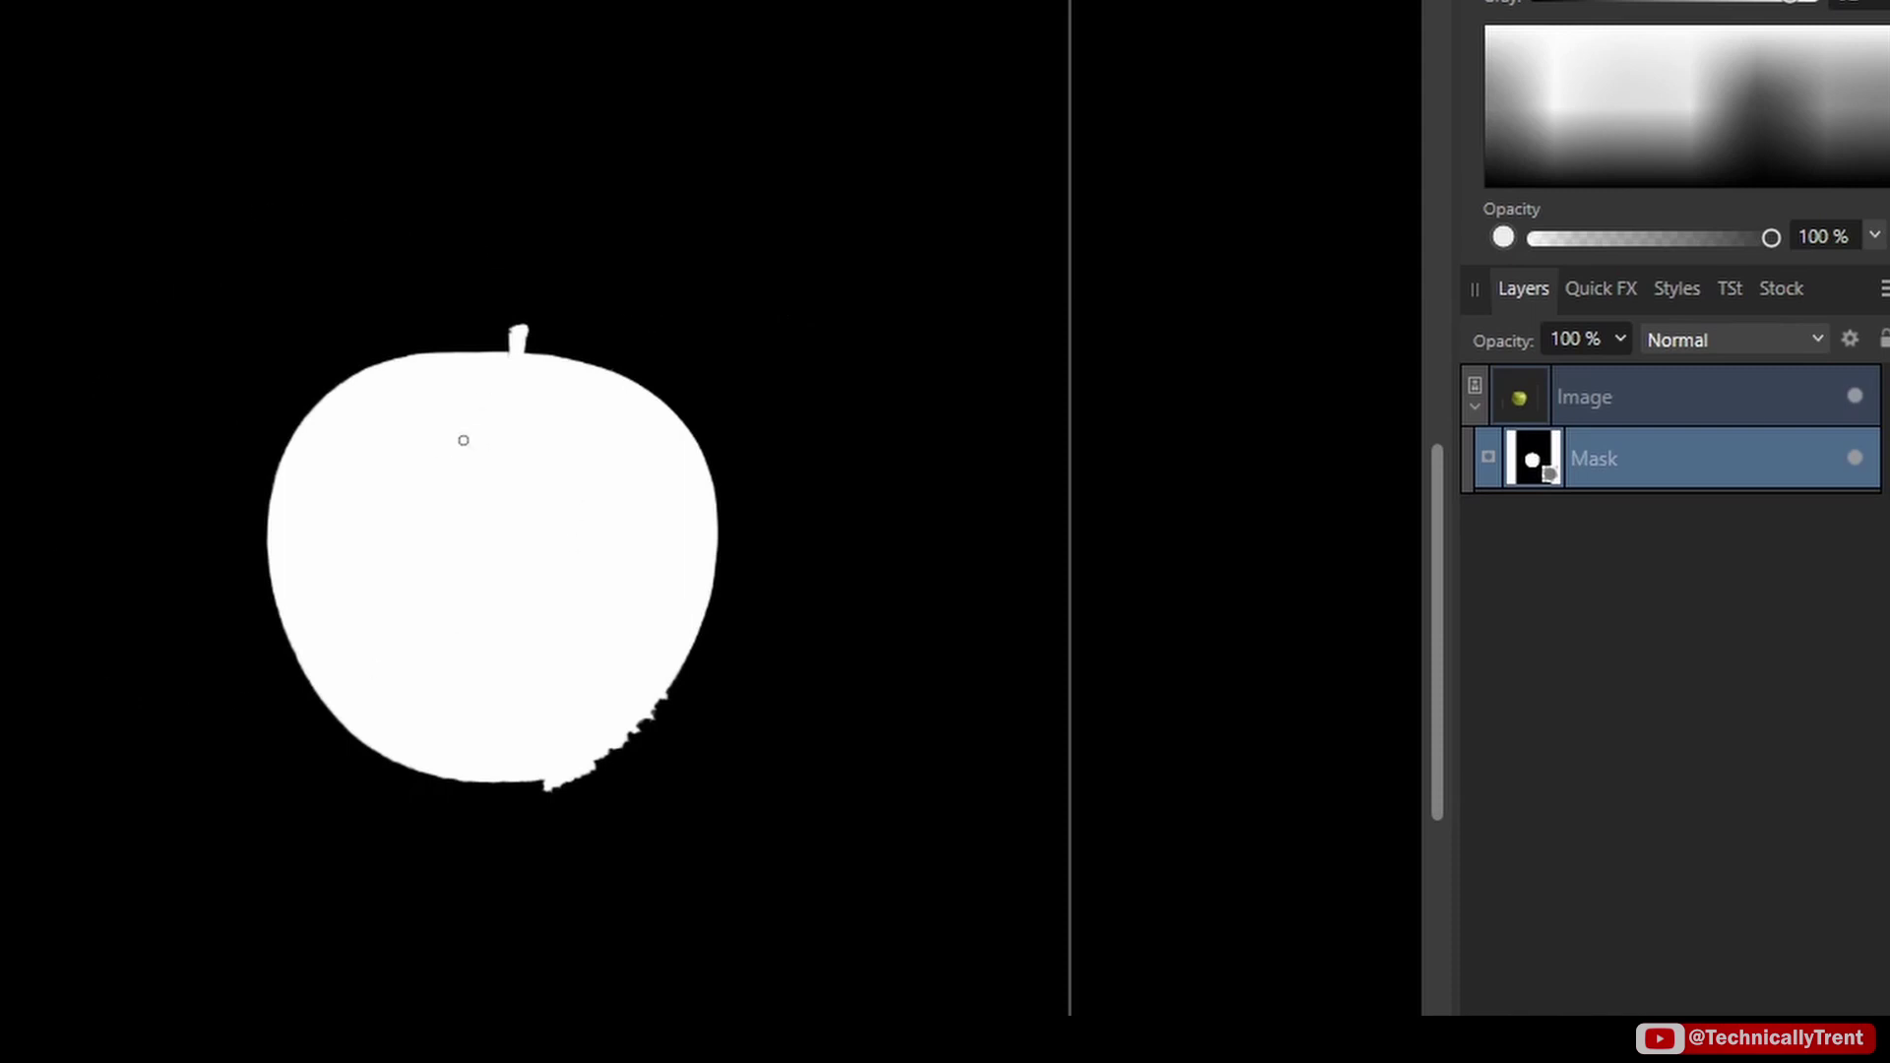
{"action": "left_click", "coordinate": [1532, 462], "text": "alt"}
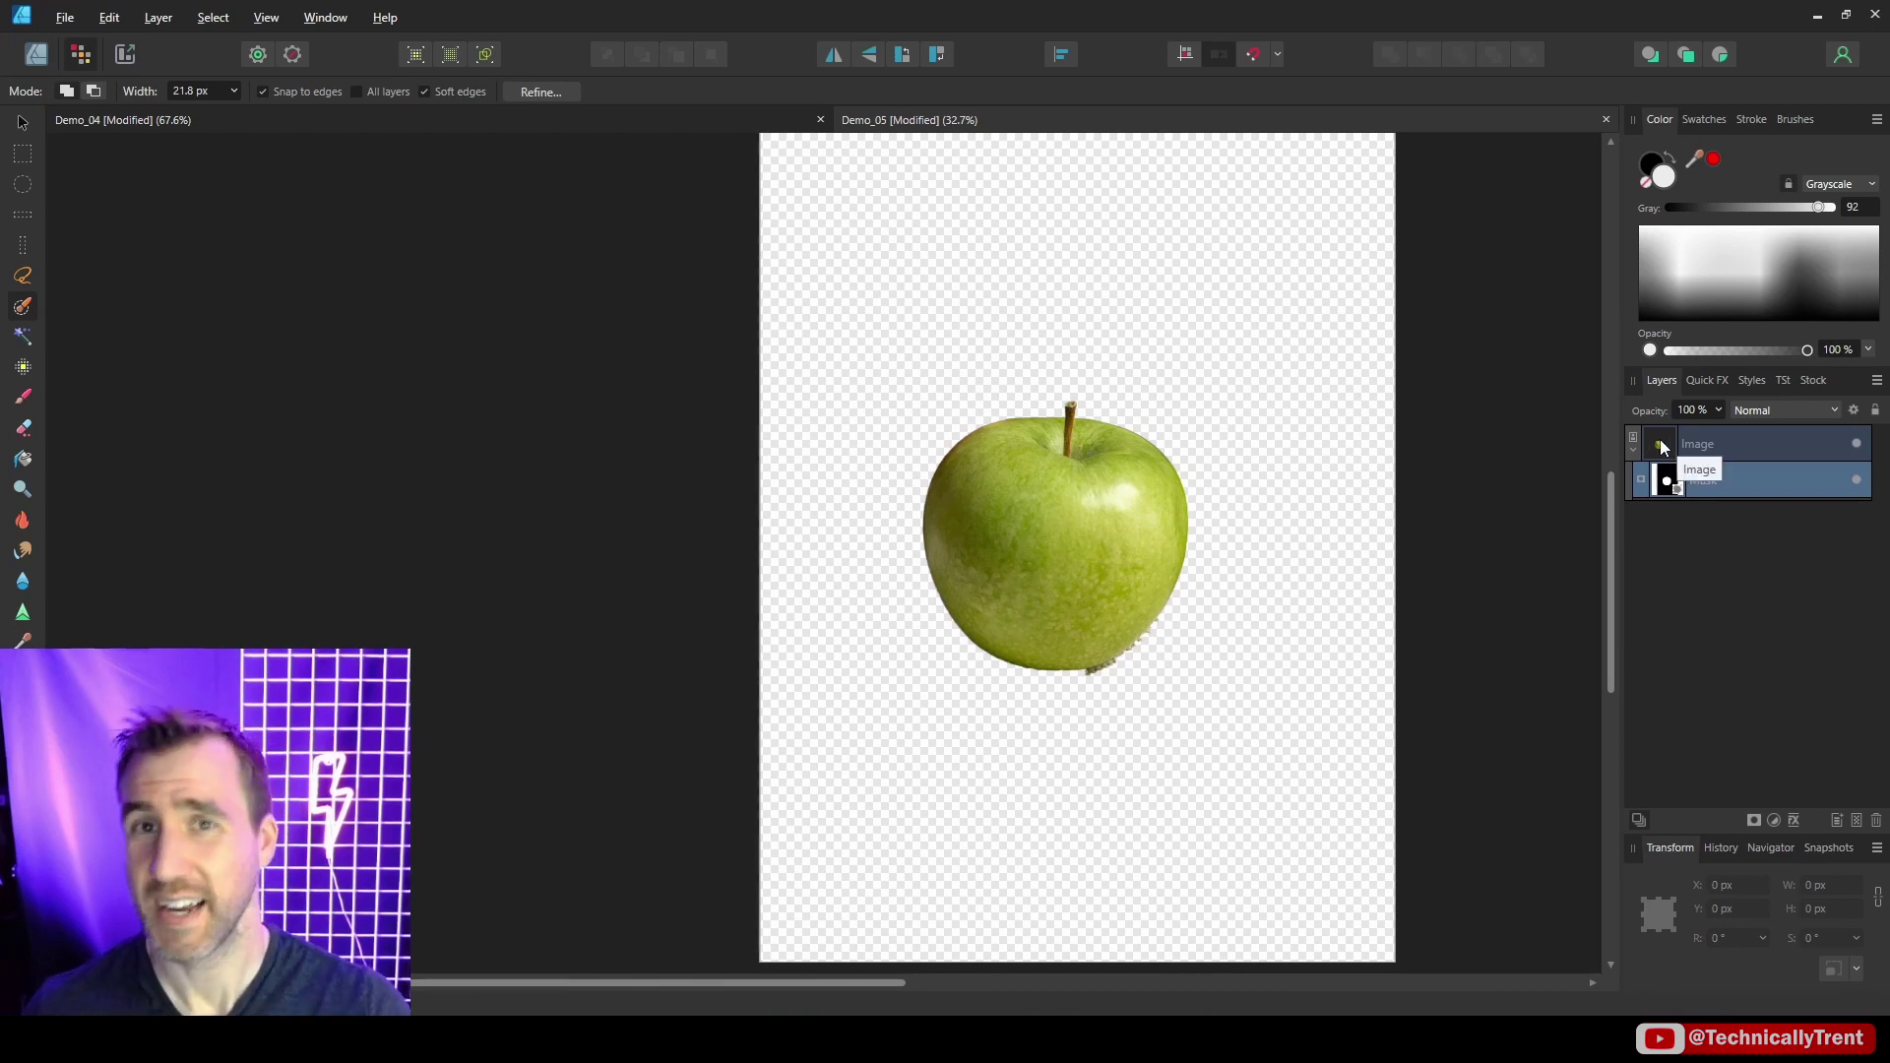
Toggle the mask's visibility off and on to compare the full photo with the cut-out apple
{"action": "left_click", "coordinate": [1857, 483]}
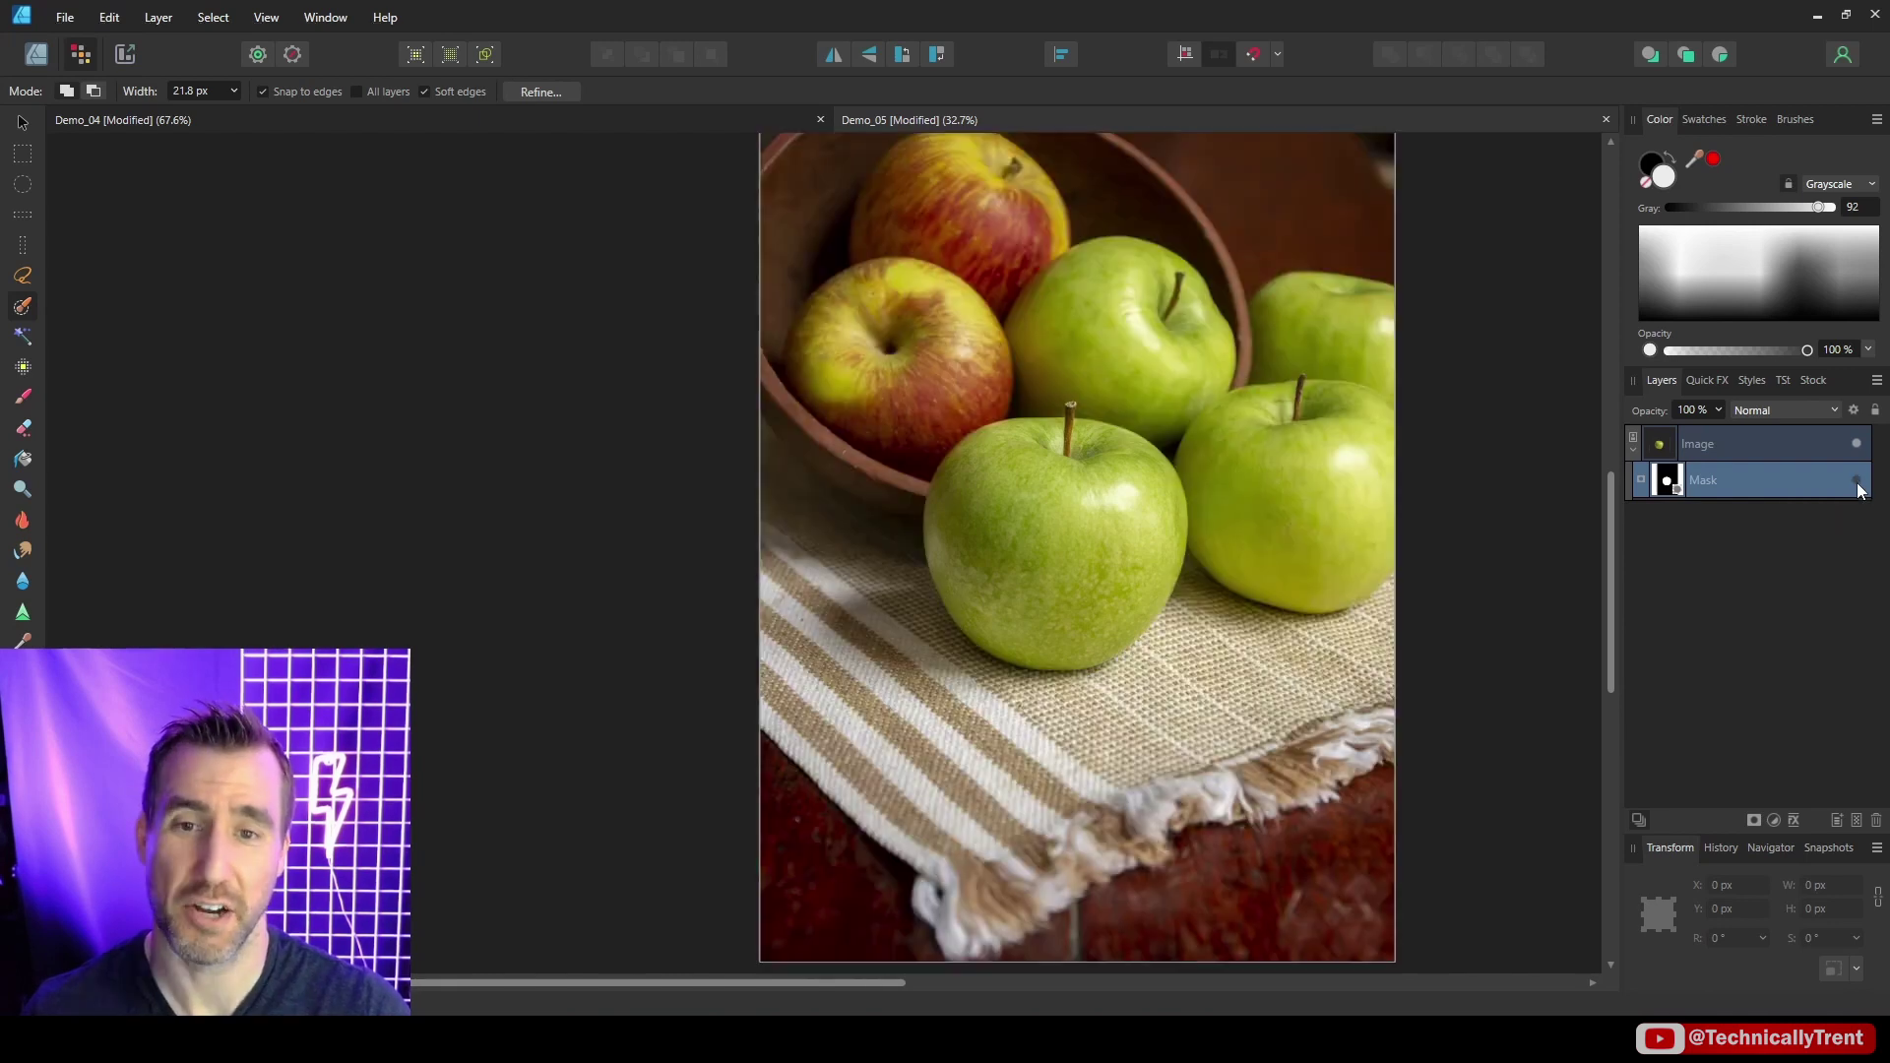
{"action": "left_click", "coordinate": [1858, 484]}
{"action": "left_click", "coordinate": [1857, 484]}
{"action": "left_click", "coordinate": [1858, 484]}
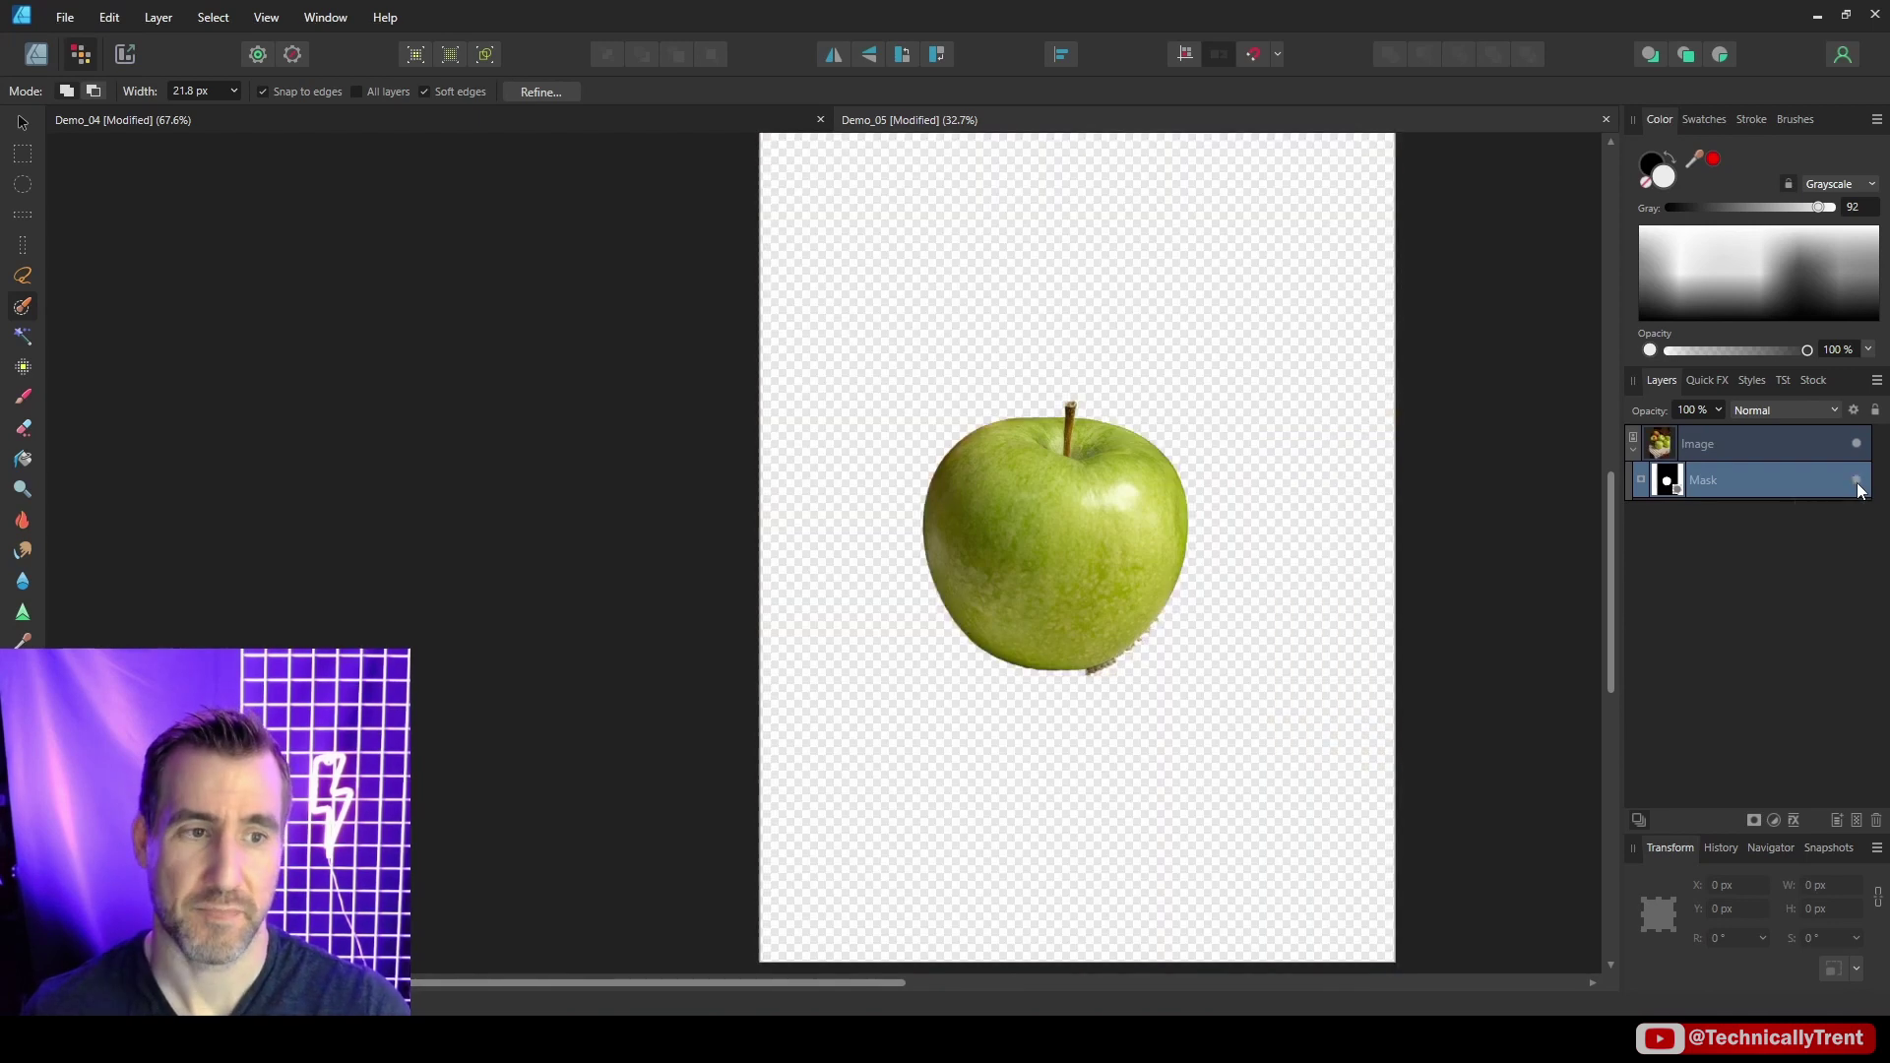
{"action": "left_click", "coordinate": [1858, 484]}
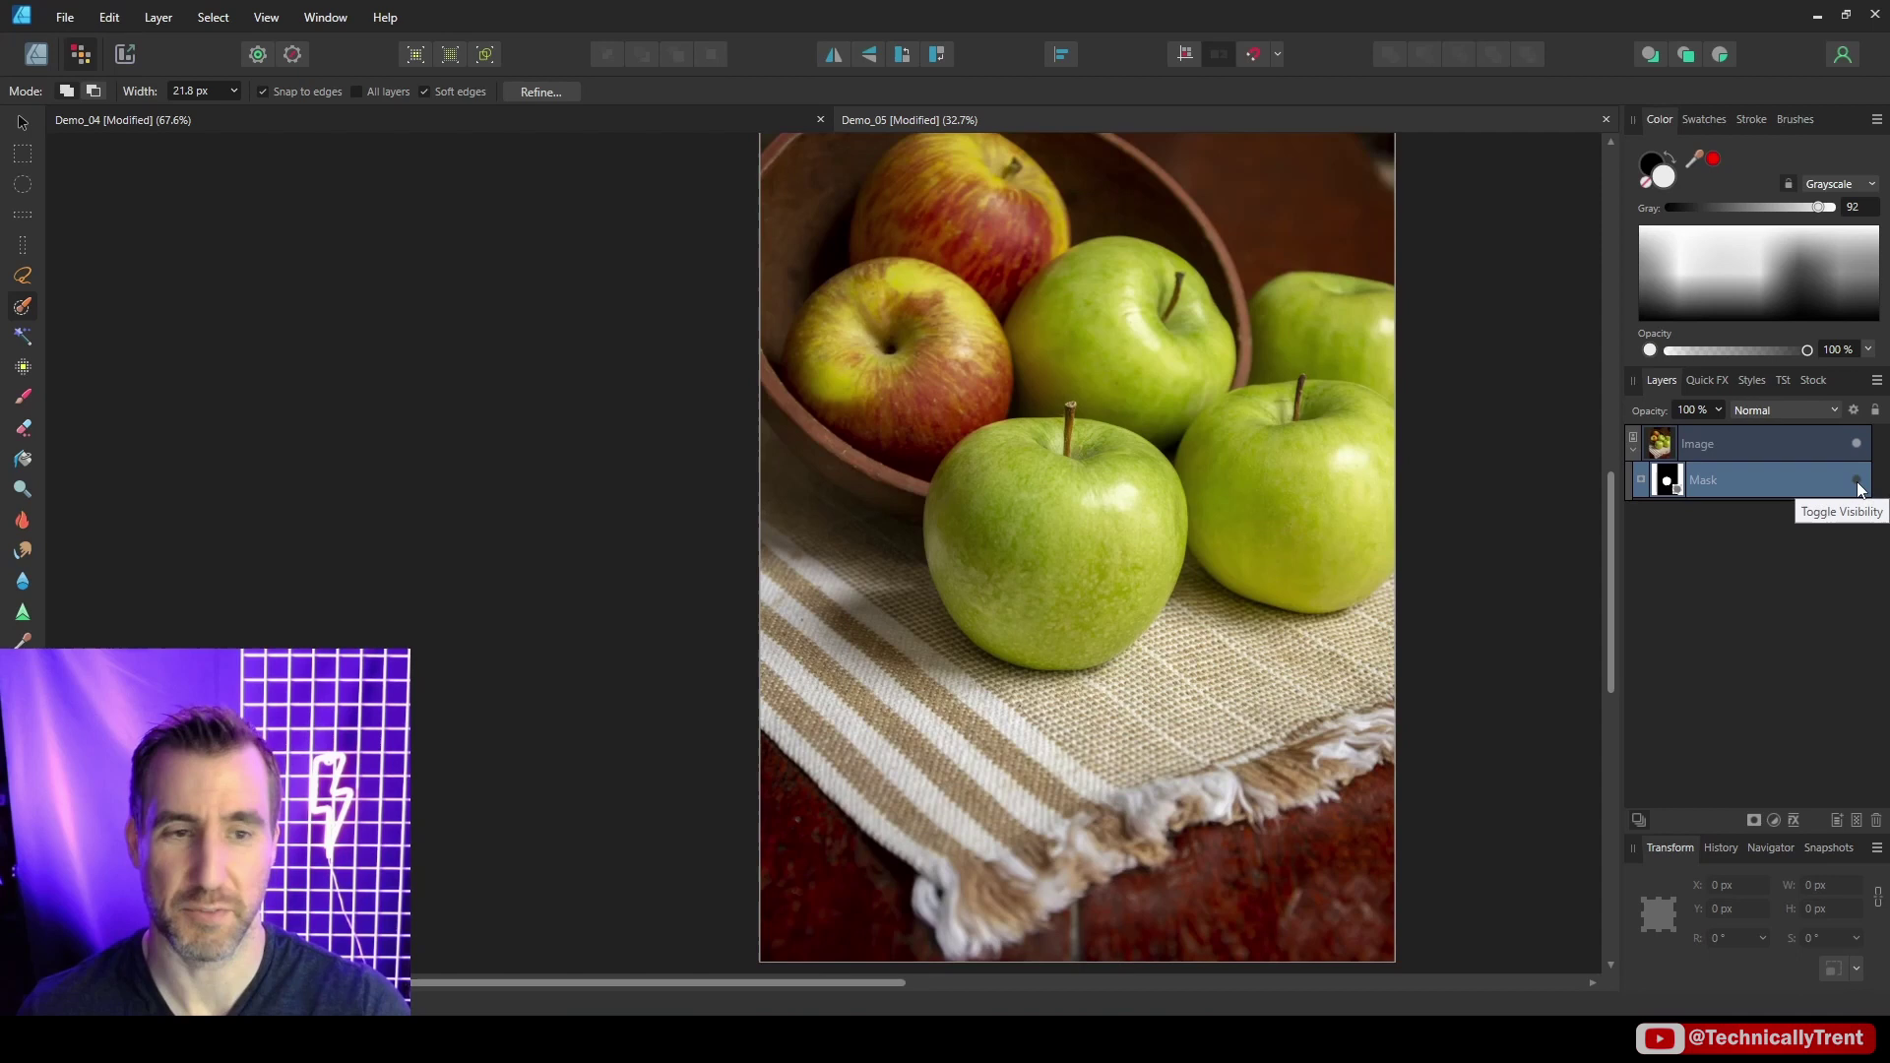
{"action": "left_click", "coordinate": [1857, 483]}
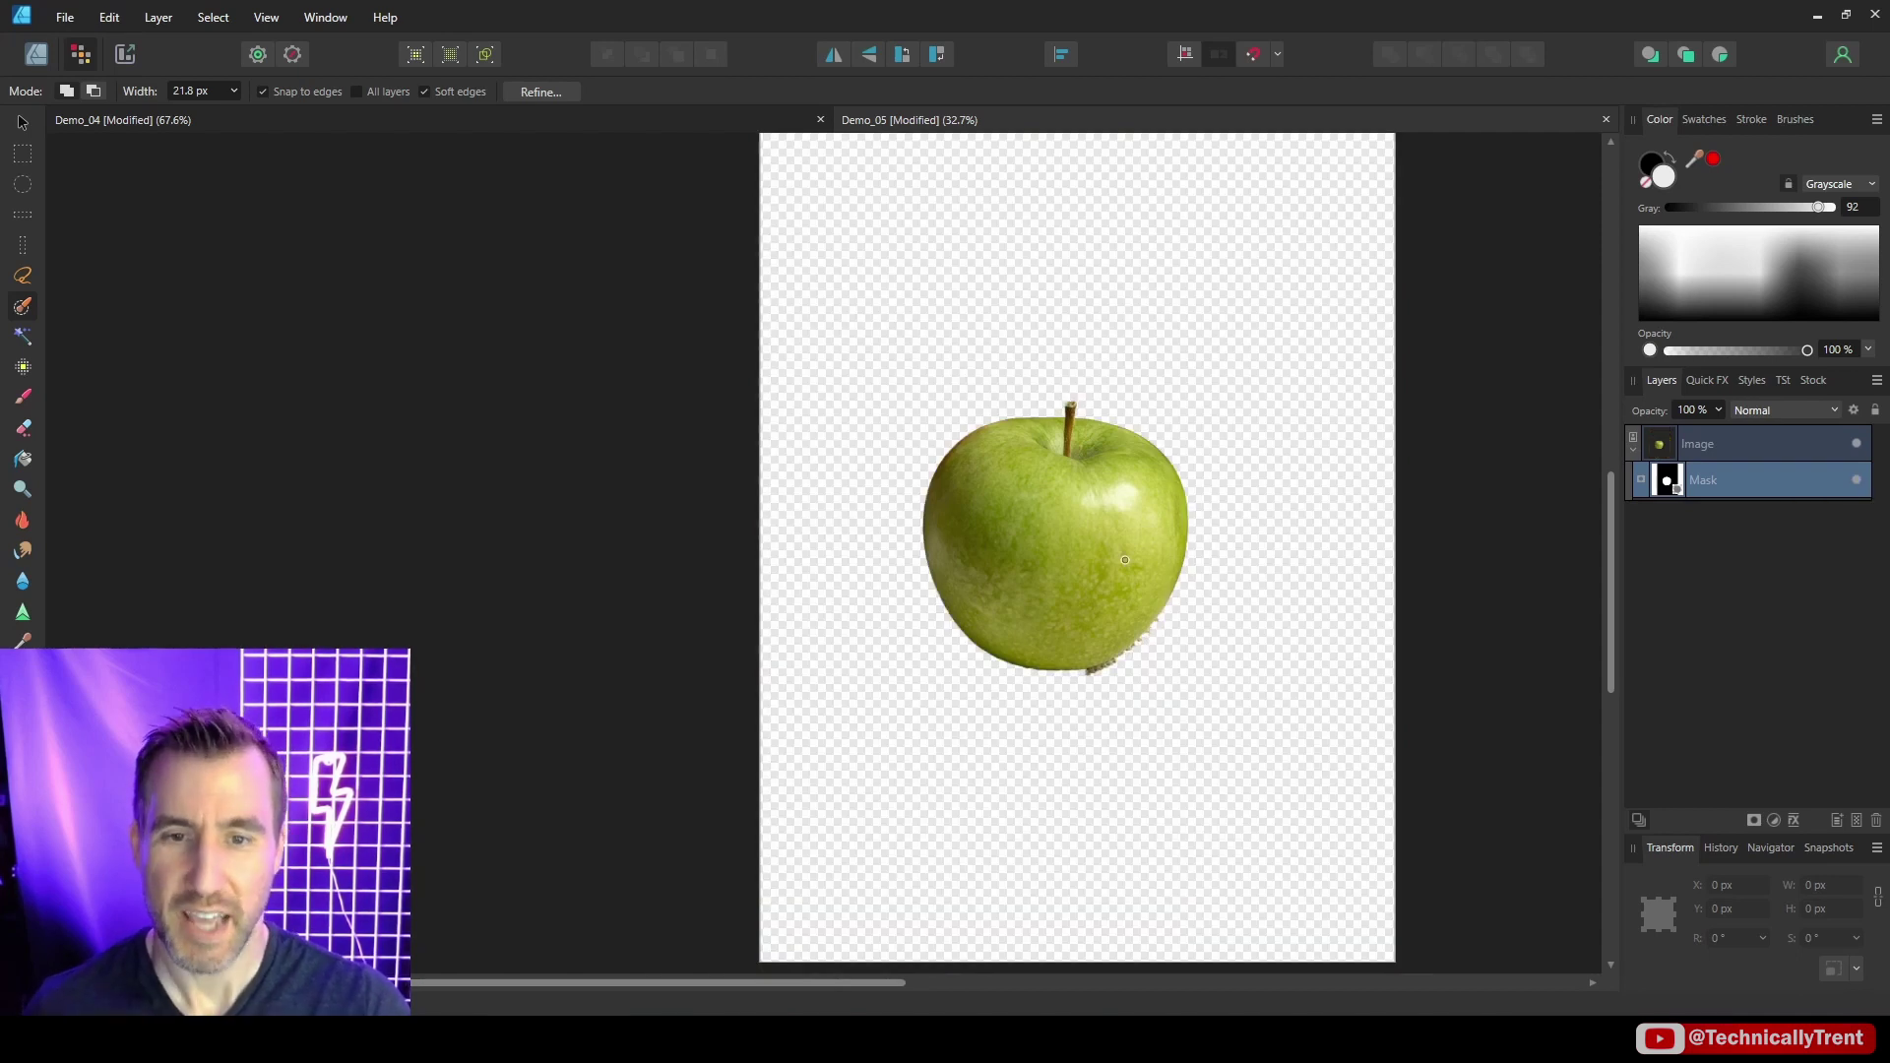
Paint black on the mask along the apple's lower-right edge with the 128 Round Soft Brush reduced to 41 px, hiding the ragged cloth remnants
{"action": "scroll", "coordinate": [1125, 559], "scroll_direction": "up", "scroll_amount": 3}
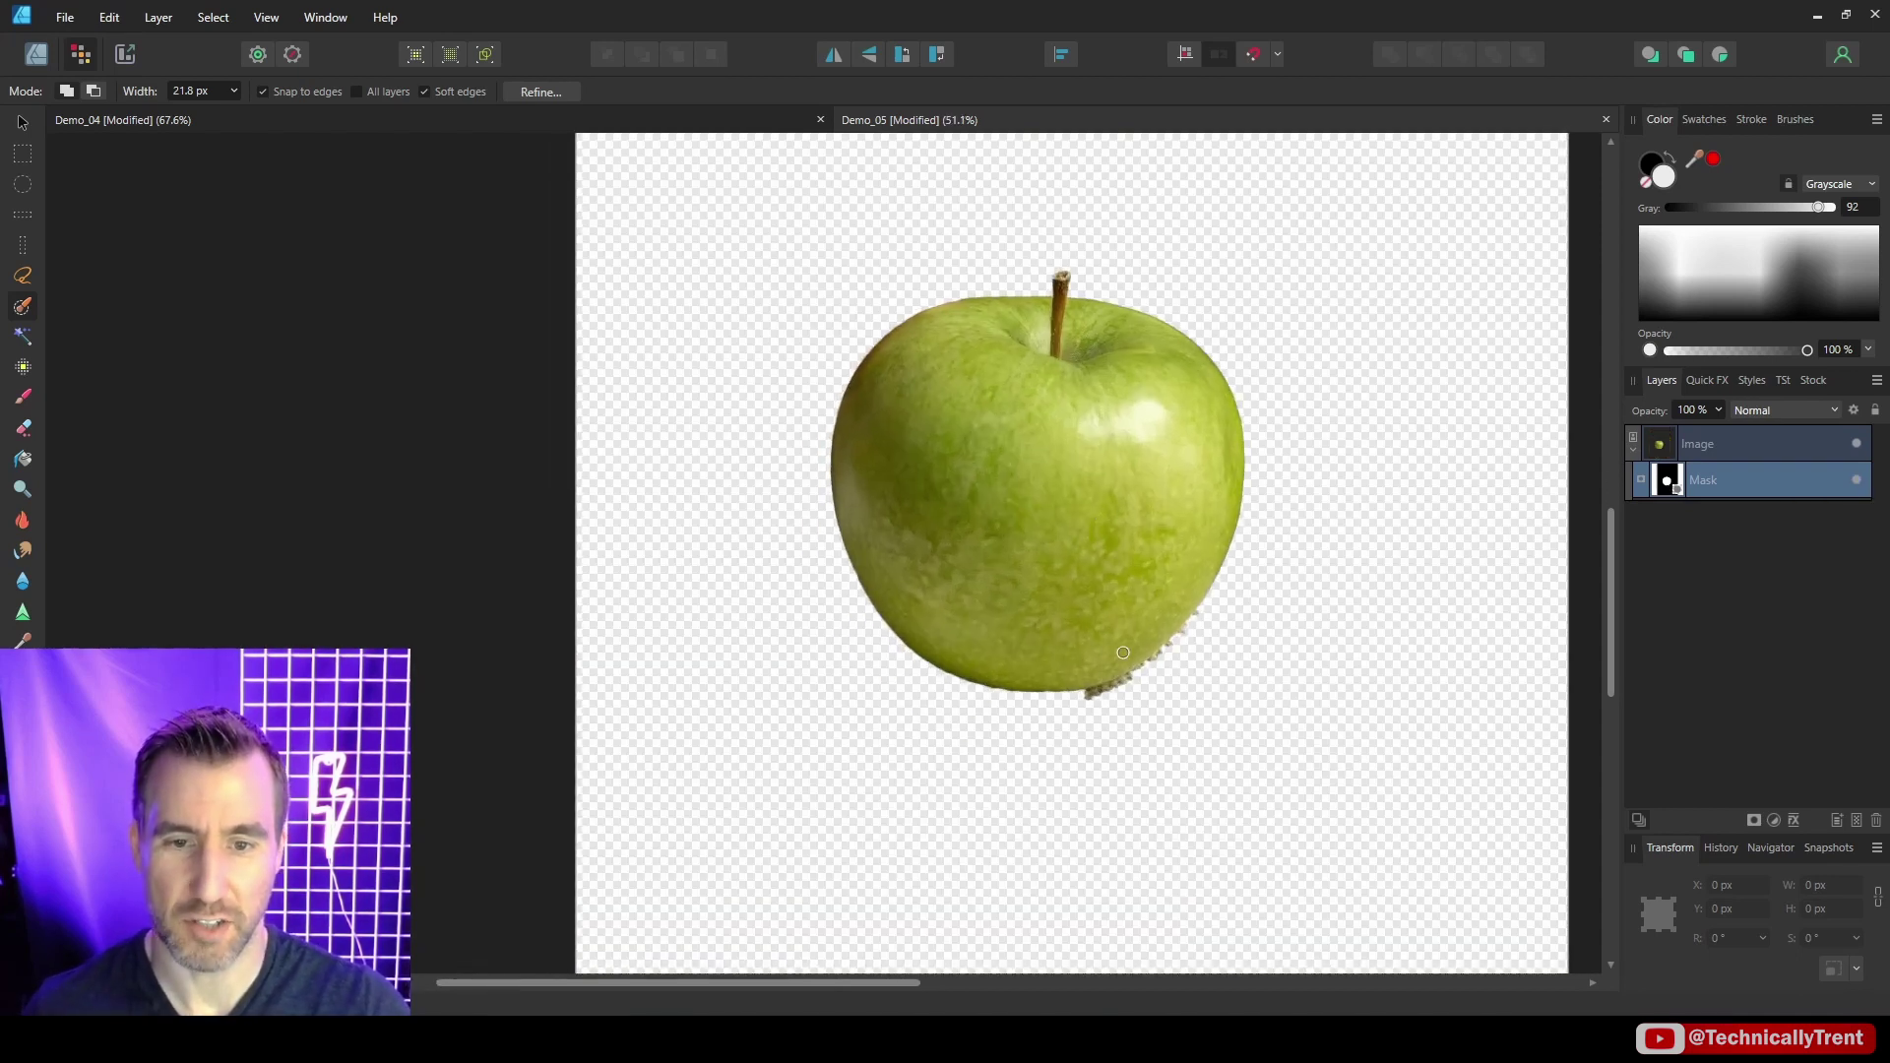
{"action": "scroll", "coordinate": [1123, 653], "scroll_direction": "up", "scroll_amount": 3}
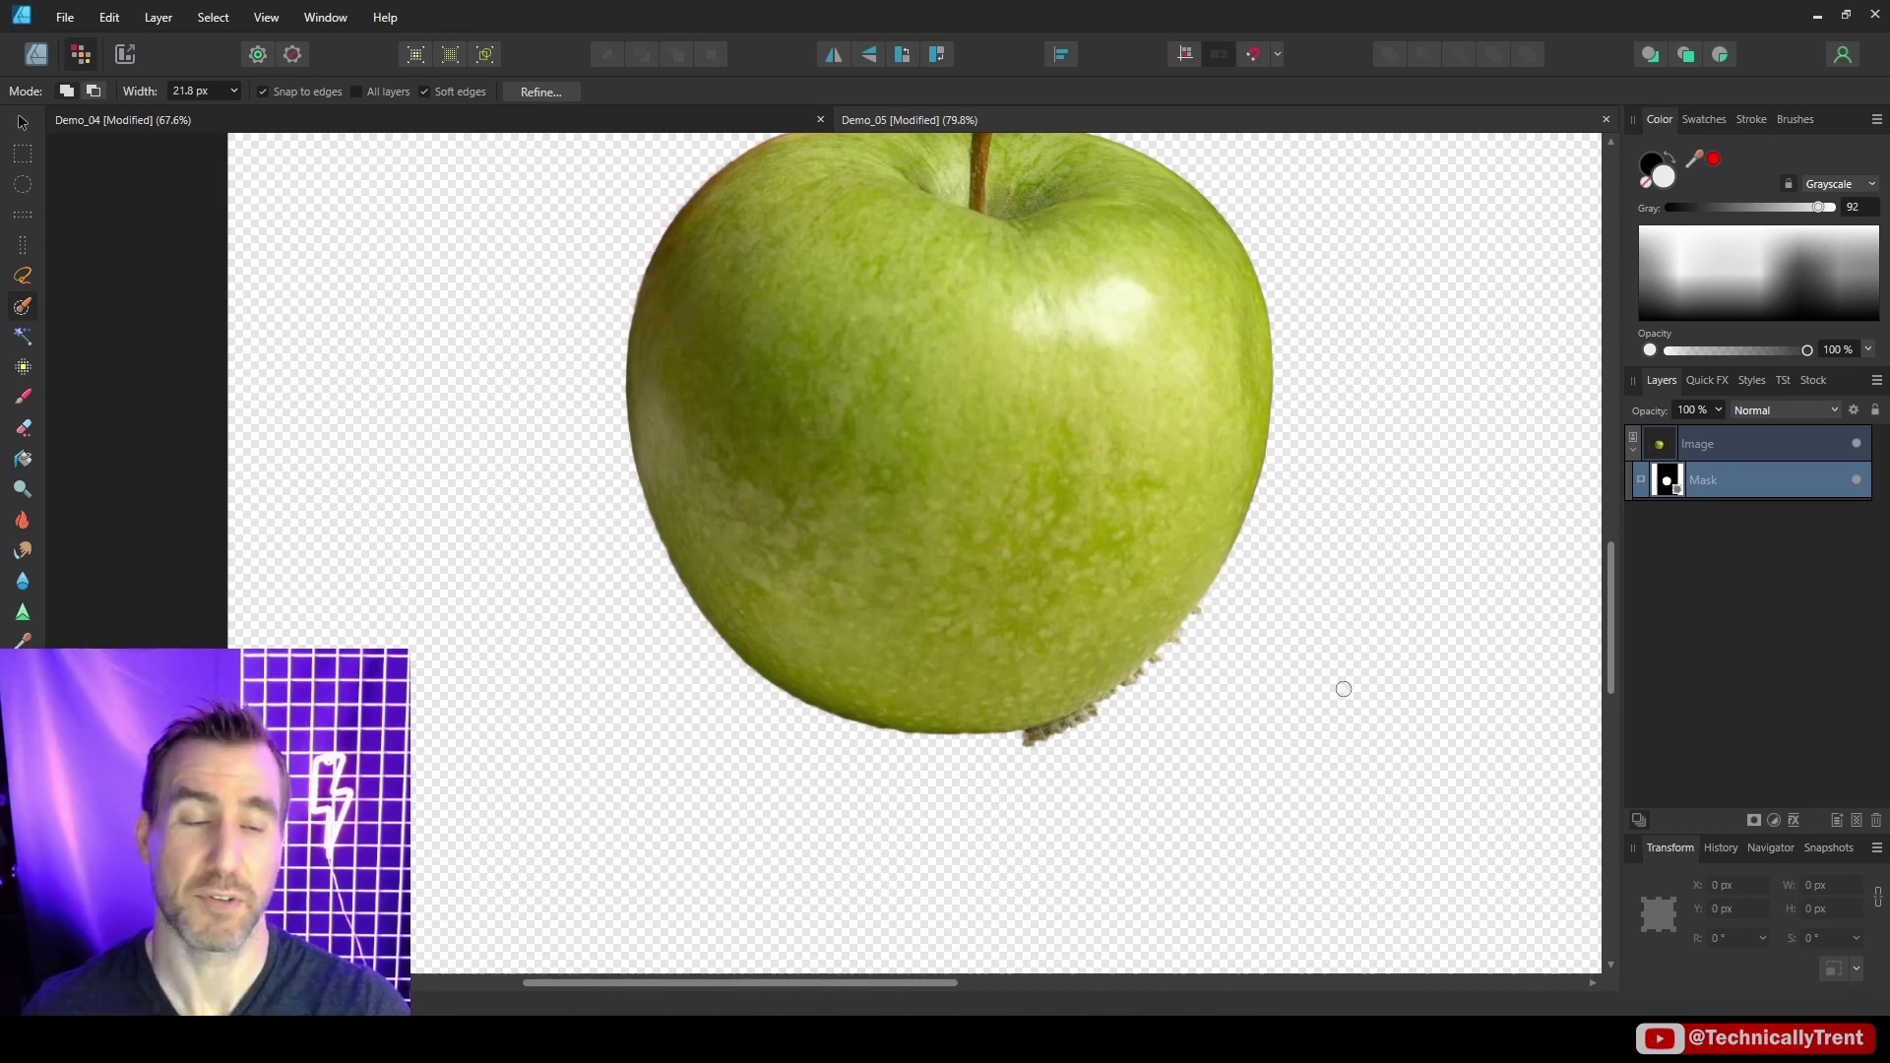
{"action": "left_click", "coordinate": [1666, 480], "text": "alt"}
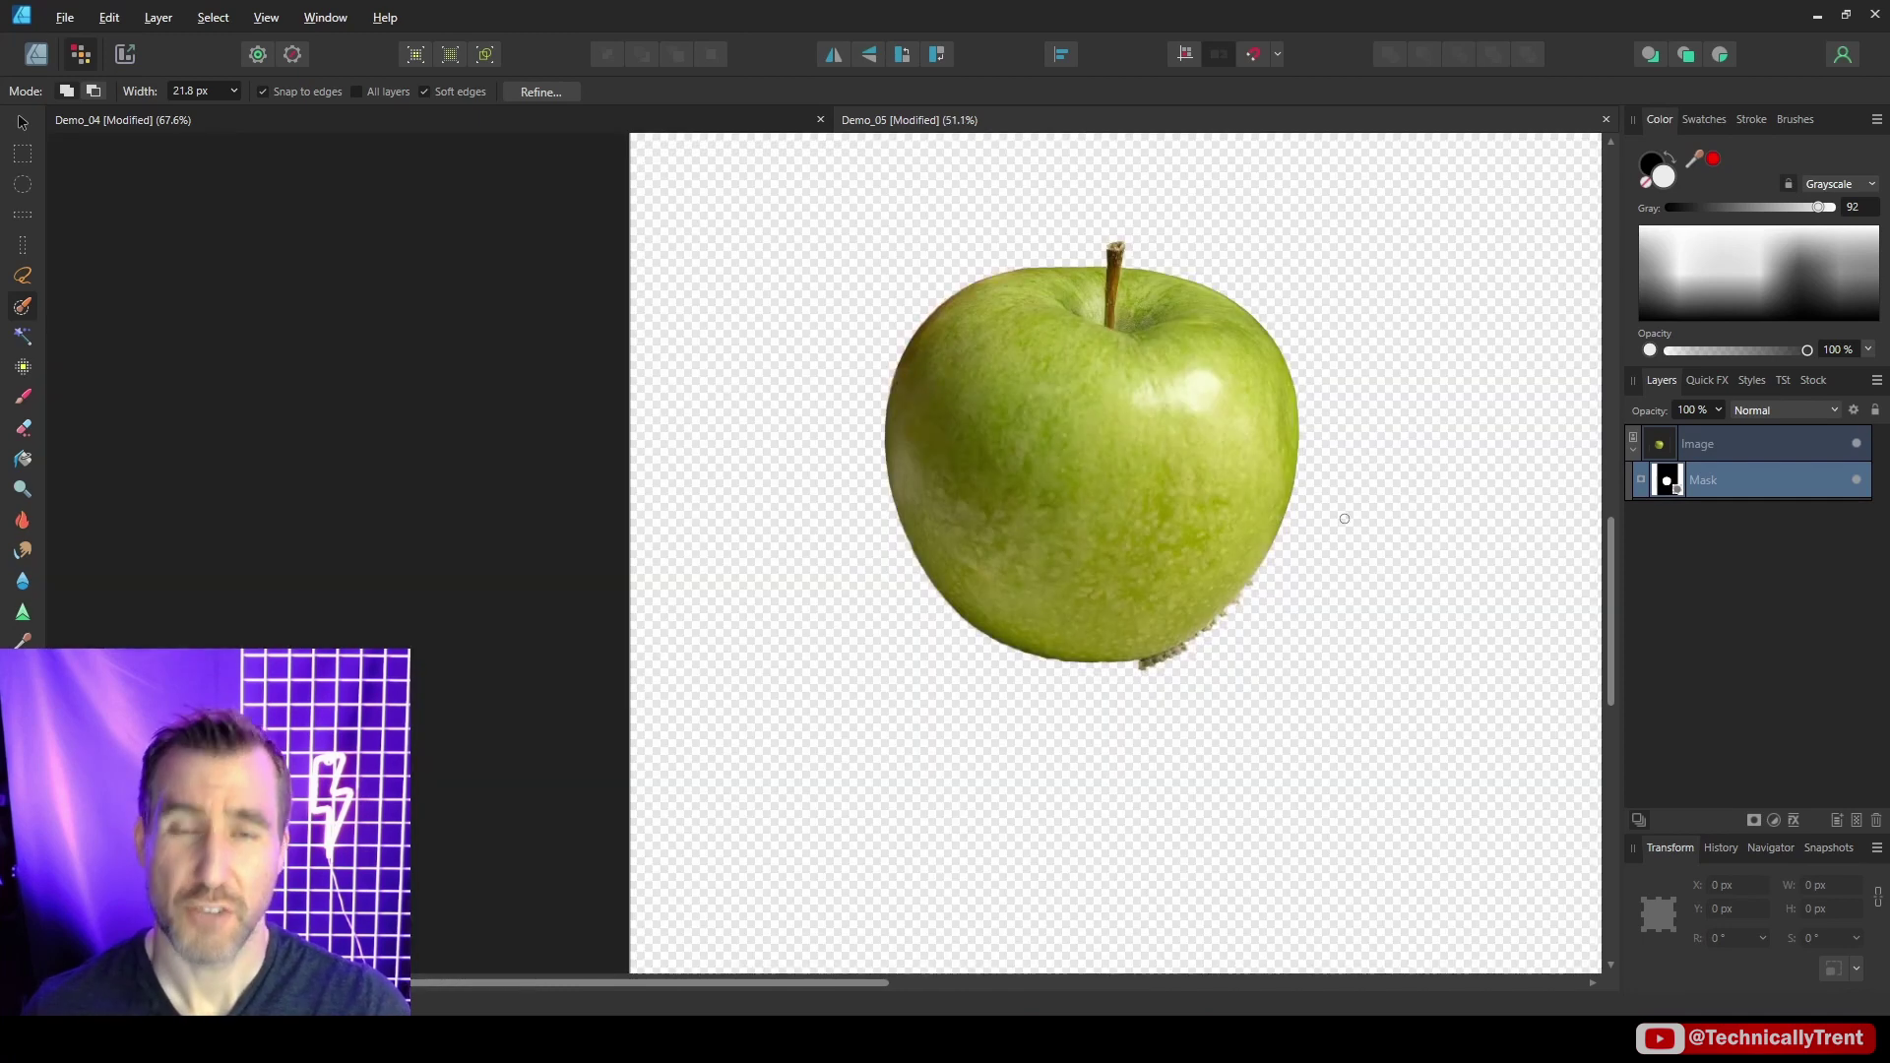
{"action": "left_click", "coordinate": [23, 395]}
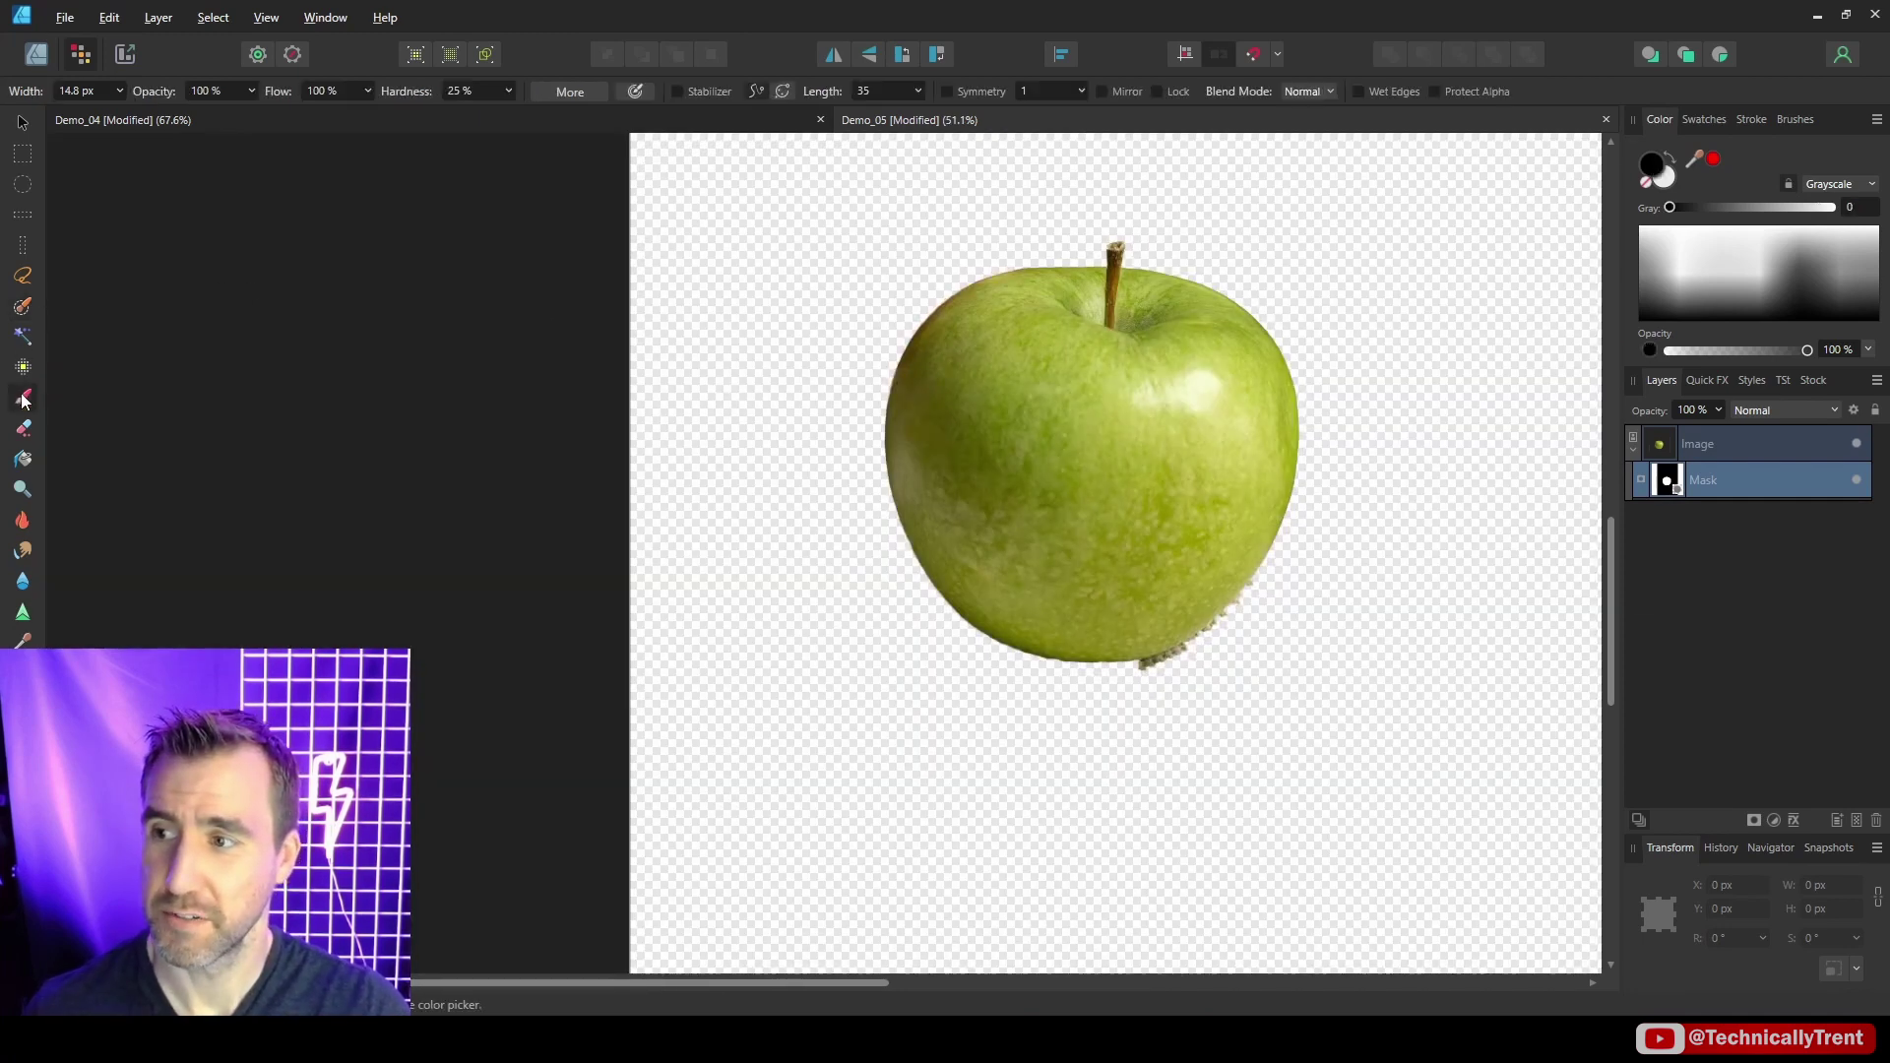
{"action": "left_click", "coordinate": [1795, 119]}
{"action": "left_click", "coordinate": [1707, 412]}
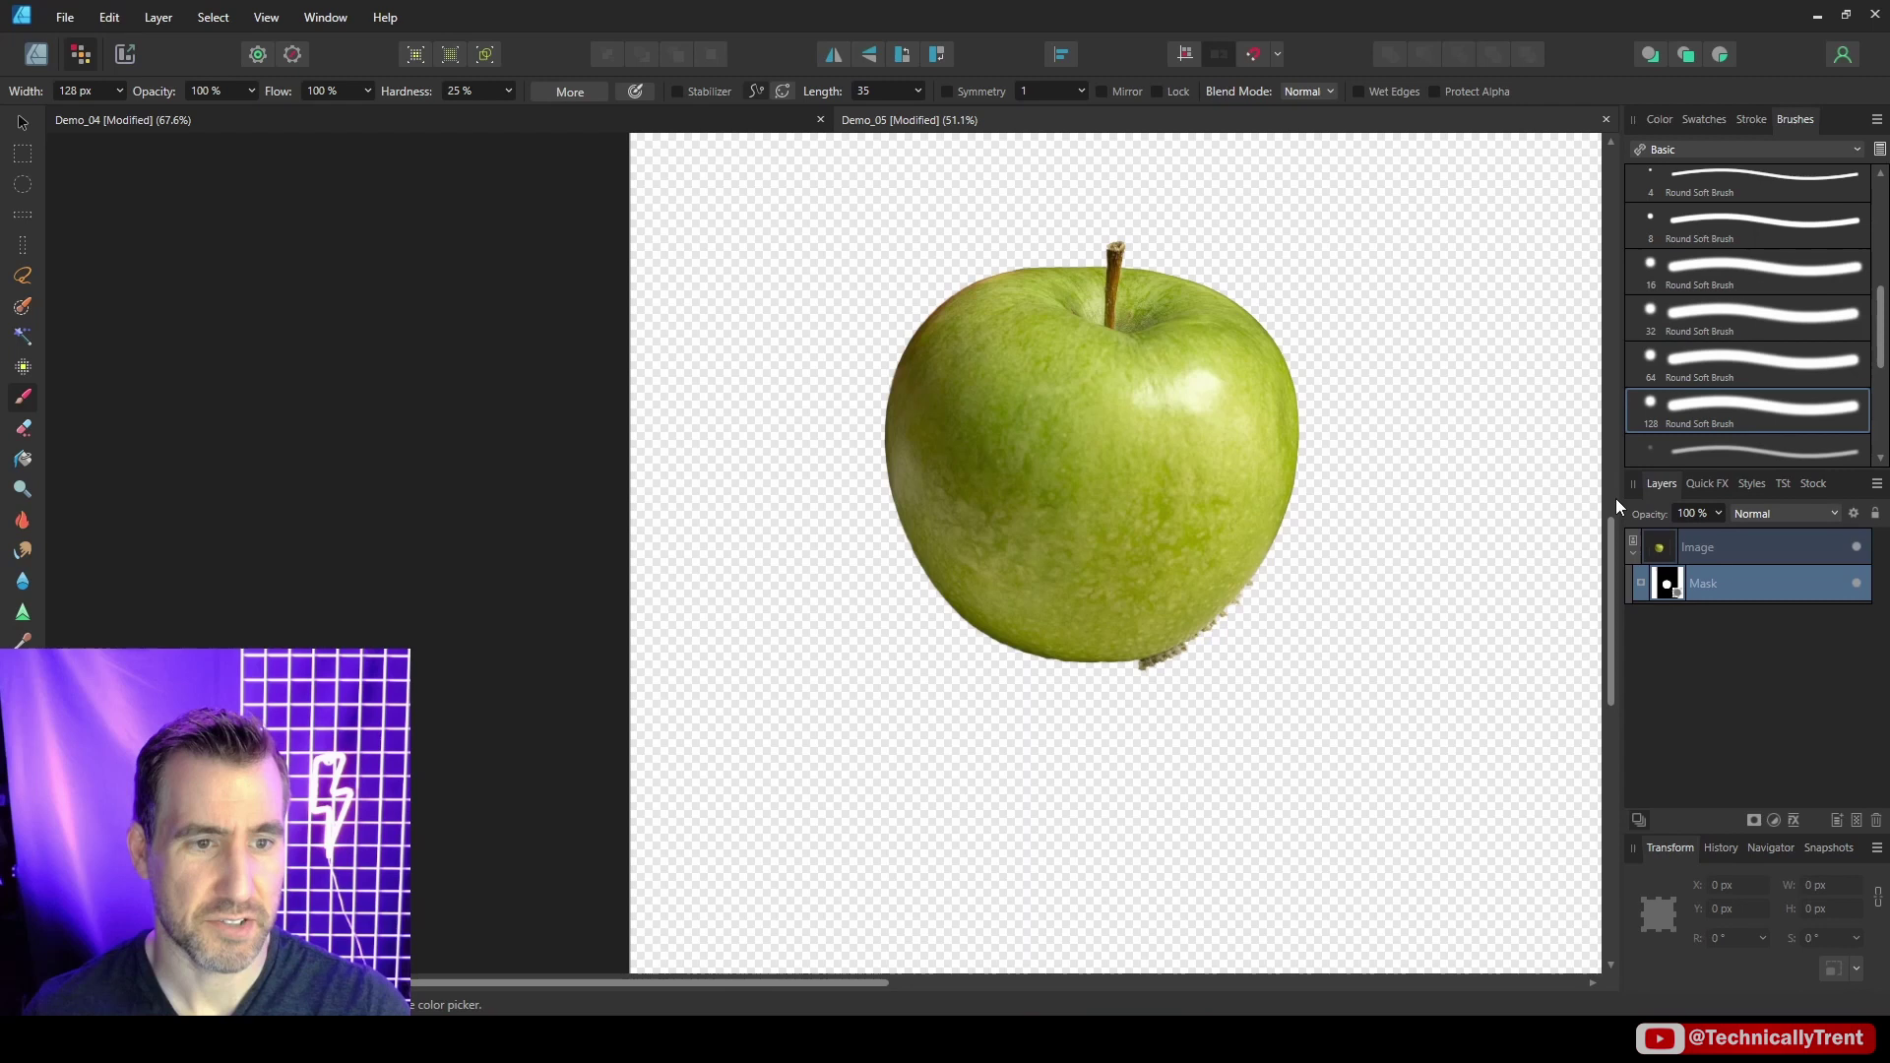
{"action": "scroll", "coordinate": [1212, 648], "scroll_direction": "up", "scroll_amount": 5}
{"action": "left_click", "coordinate": [1660, 119]}
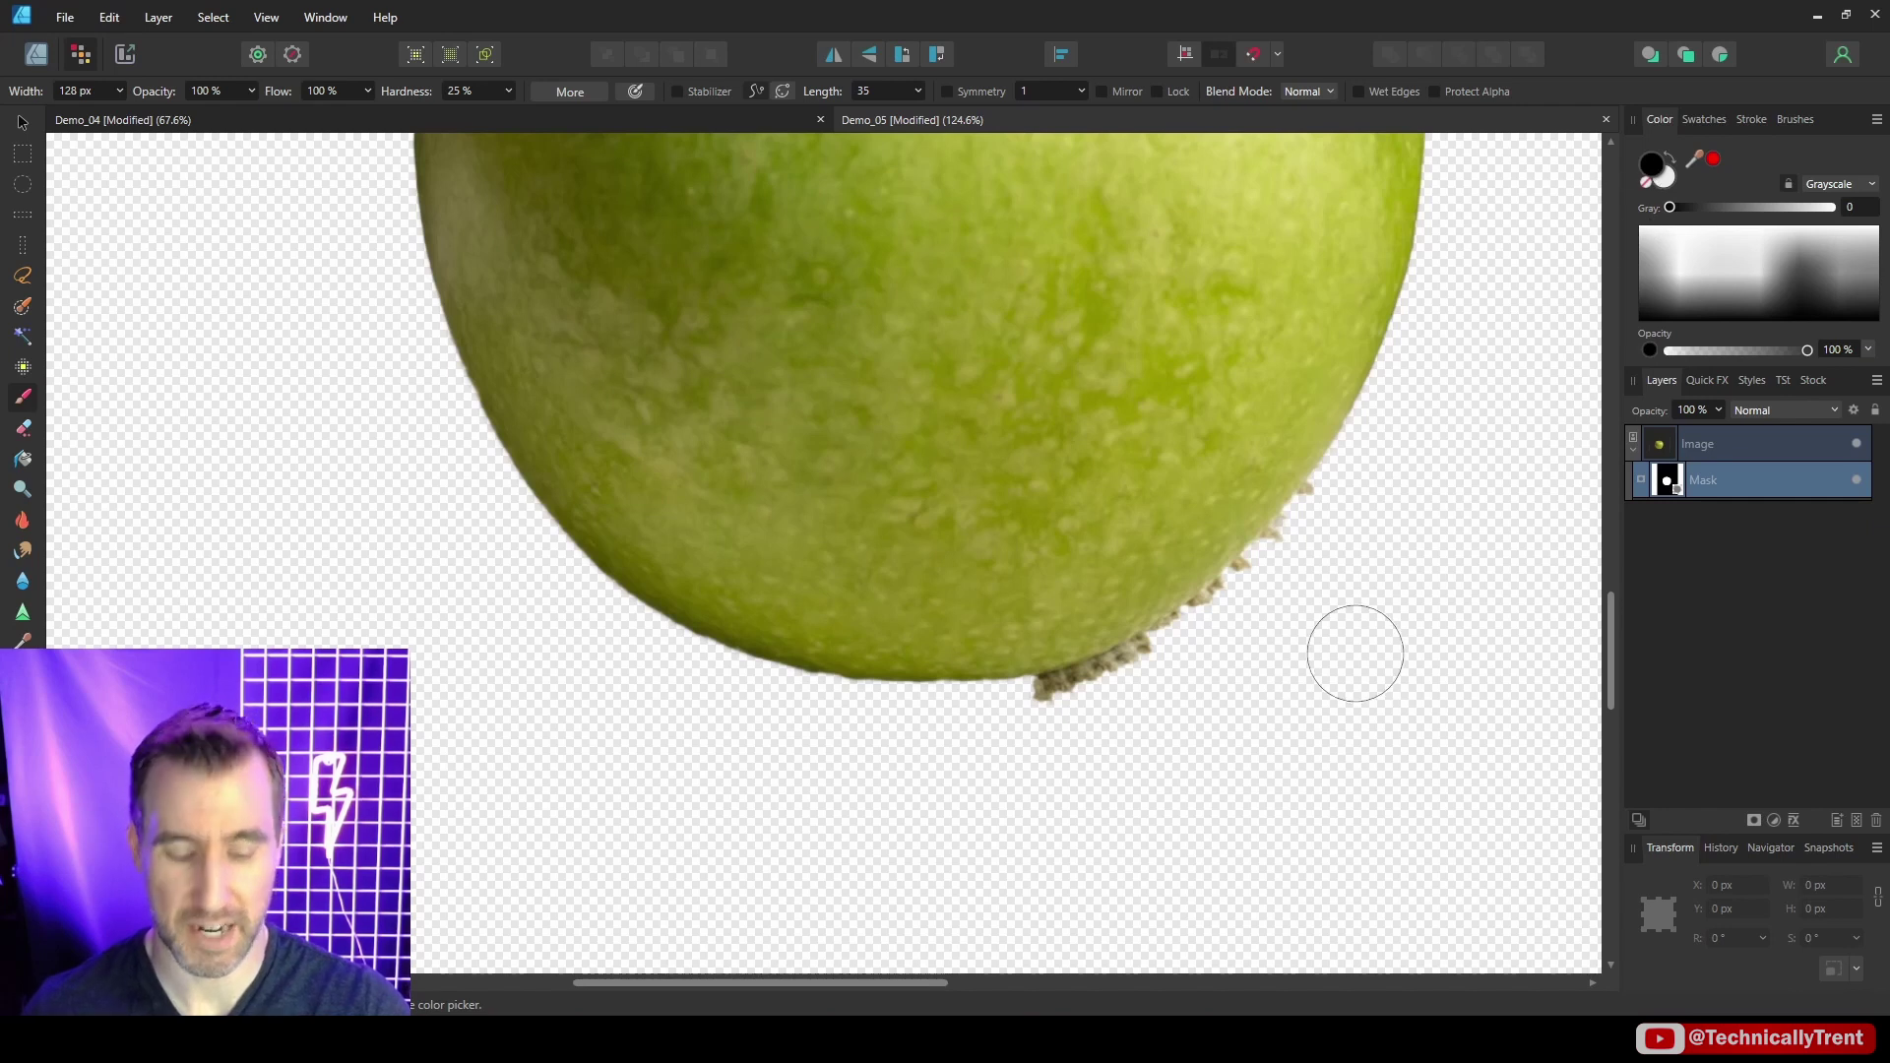
{"action": "key", "text": "bracketleft"}
{"action": "key", "text": "bracketleft"}
{"action": "key", "text": "bracketleft"}
{"action": "key", "text": "bracketleft"}
{"action": "key", "text": "bracketleft"}
{"action": "key", "text": "bracketleft"}
{"action": "key", "text": "bracketleft"}
{"action": "key", "text": "bracketleft"}
{"action": "key", "text": "bracketleft"}
{"action": "key", "text": "bracketleft"}
{"action": "key", "text": "bracketleft"}
{"action": "key", "text": "bracketleft"}
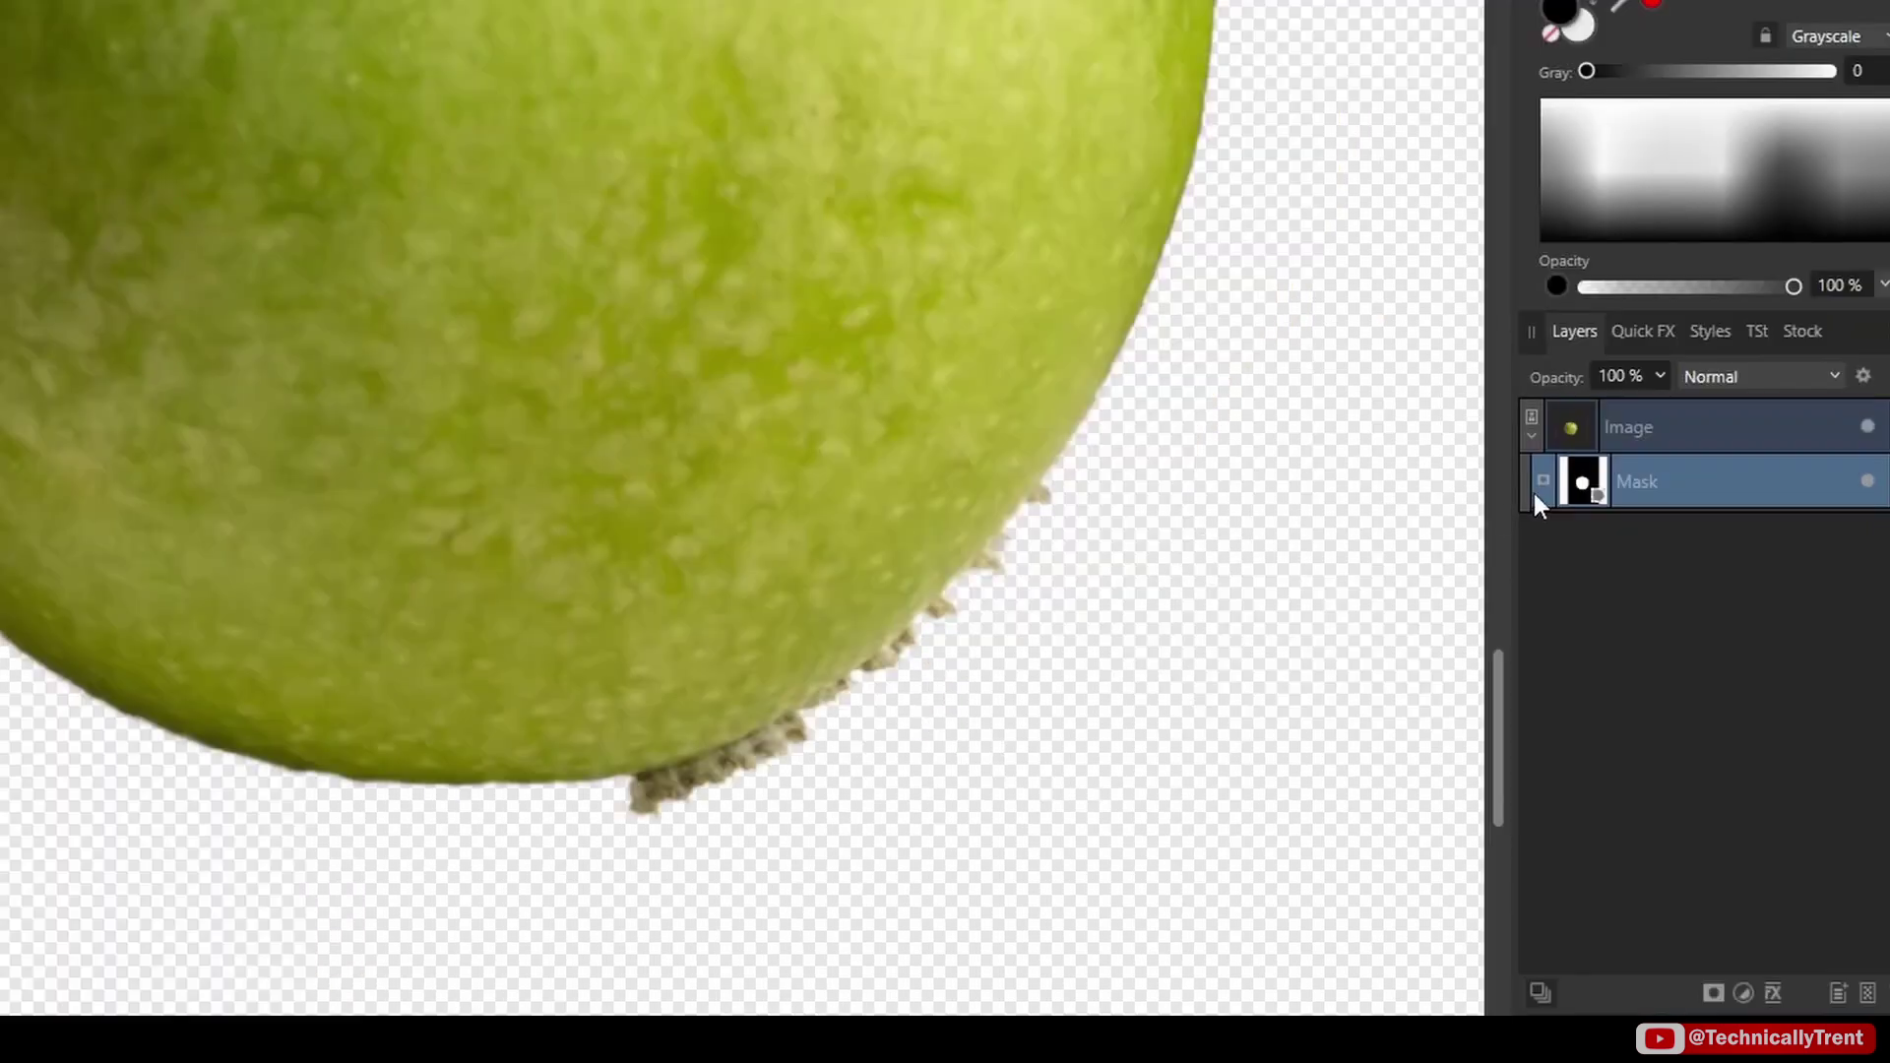
{"action": "scroll", "coordinate": [1290, 497], "scroll_direction": "up", "scroll_amount": 2}
{"action": "mouse_move", "coordinate": [1103, 458]}
{"action": "left_mouse_down"}
{"action": "mouse_move", "coordinate": [966, 616]}
{"action": "mouse_move", "coordinate": [810, 747]}
{"action": "mouse_move", "coordinate": [591, 890]}
{"action": "mouse_move", "coordinate": [418, 956]}
{"action": "mouse_move", "coordinate": [447, 954]}
{"action": "left_mouse_up"}
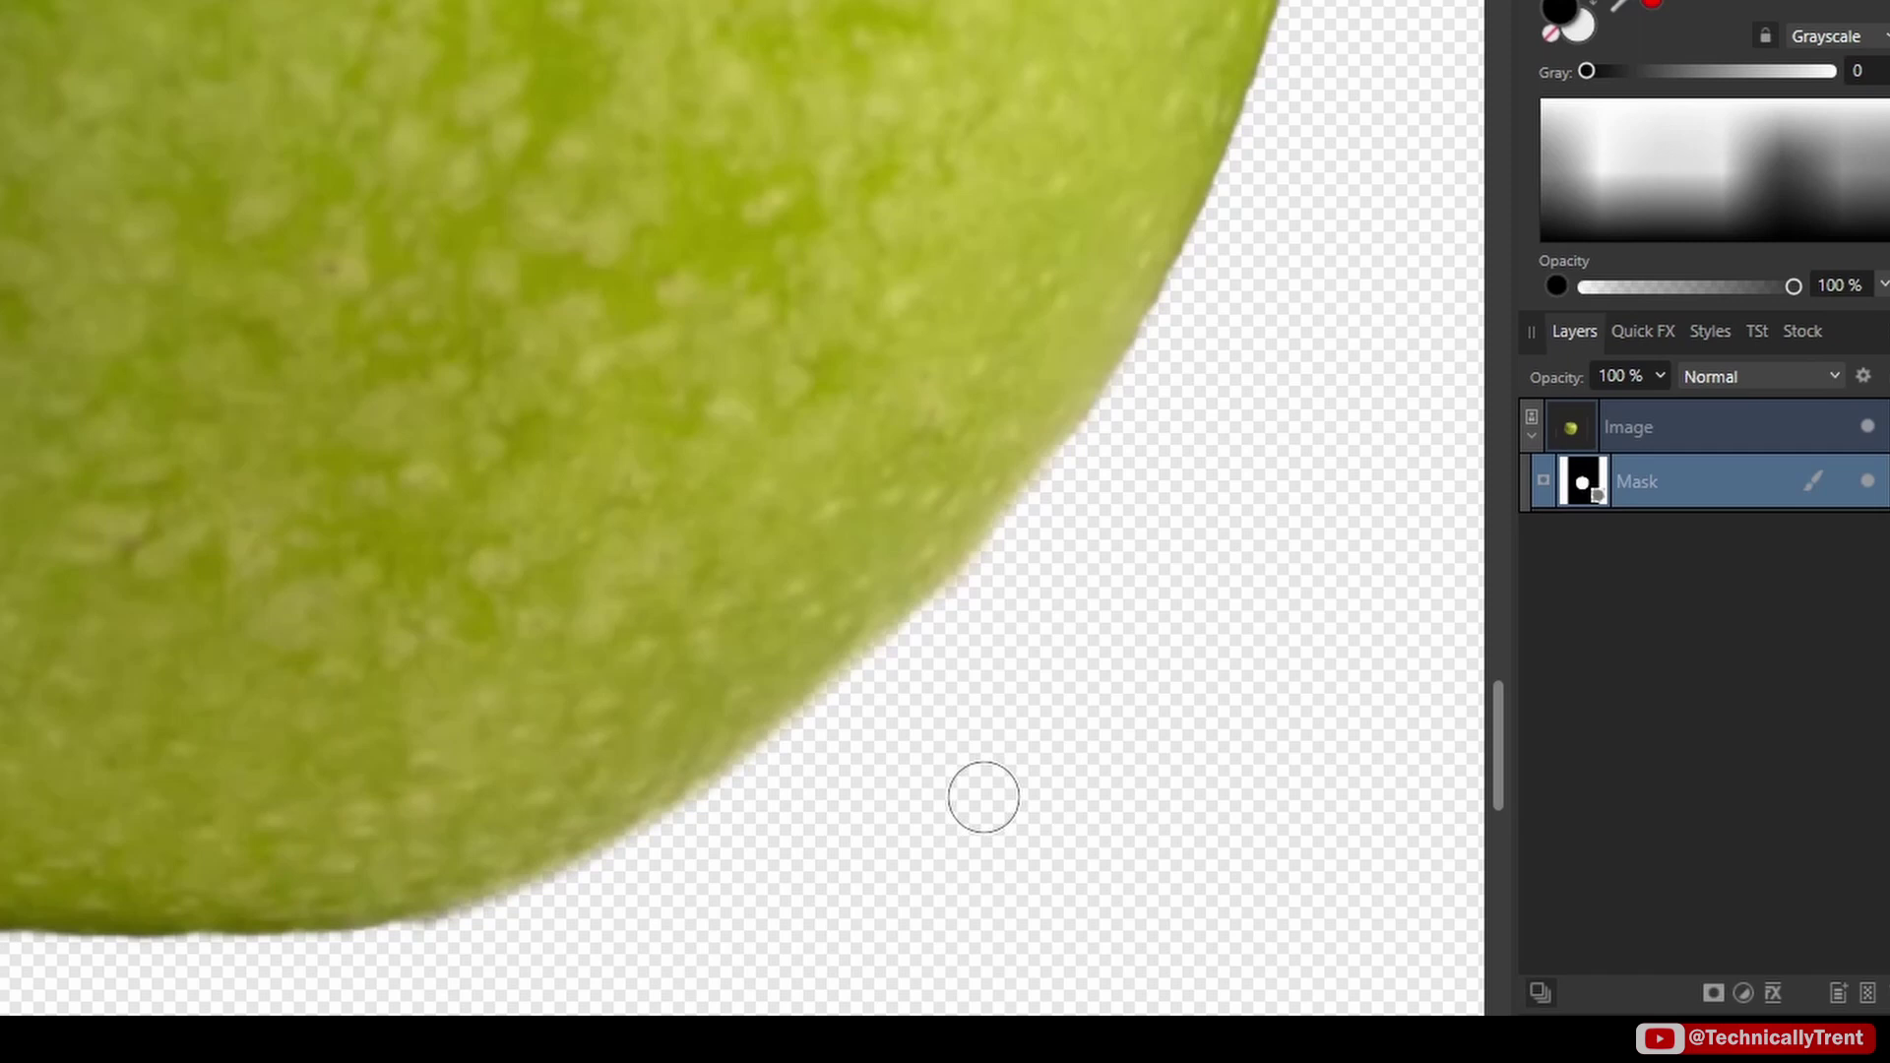
Paint a notch out of the apple's lower-right edge in black on the mask and paint it back in with gray 92
{"action": "mouse_move", "coordinate": [907, 654]}
{"action": "left_mouse_down"}
{"action": "mouse_move", "coordinate": [850, 632]}
{"action": "mouse_move", "coordinate": [776, 601]}
{"action": "mouse_move", "coordinate": [796, 502]}
{"action": "mouse_move", "coordinate": [727, 566]}
{"action": "left_mouse_up"}
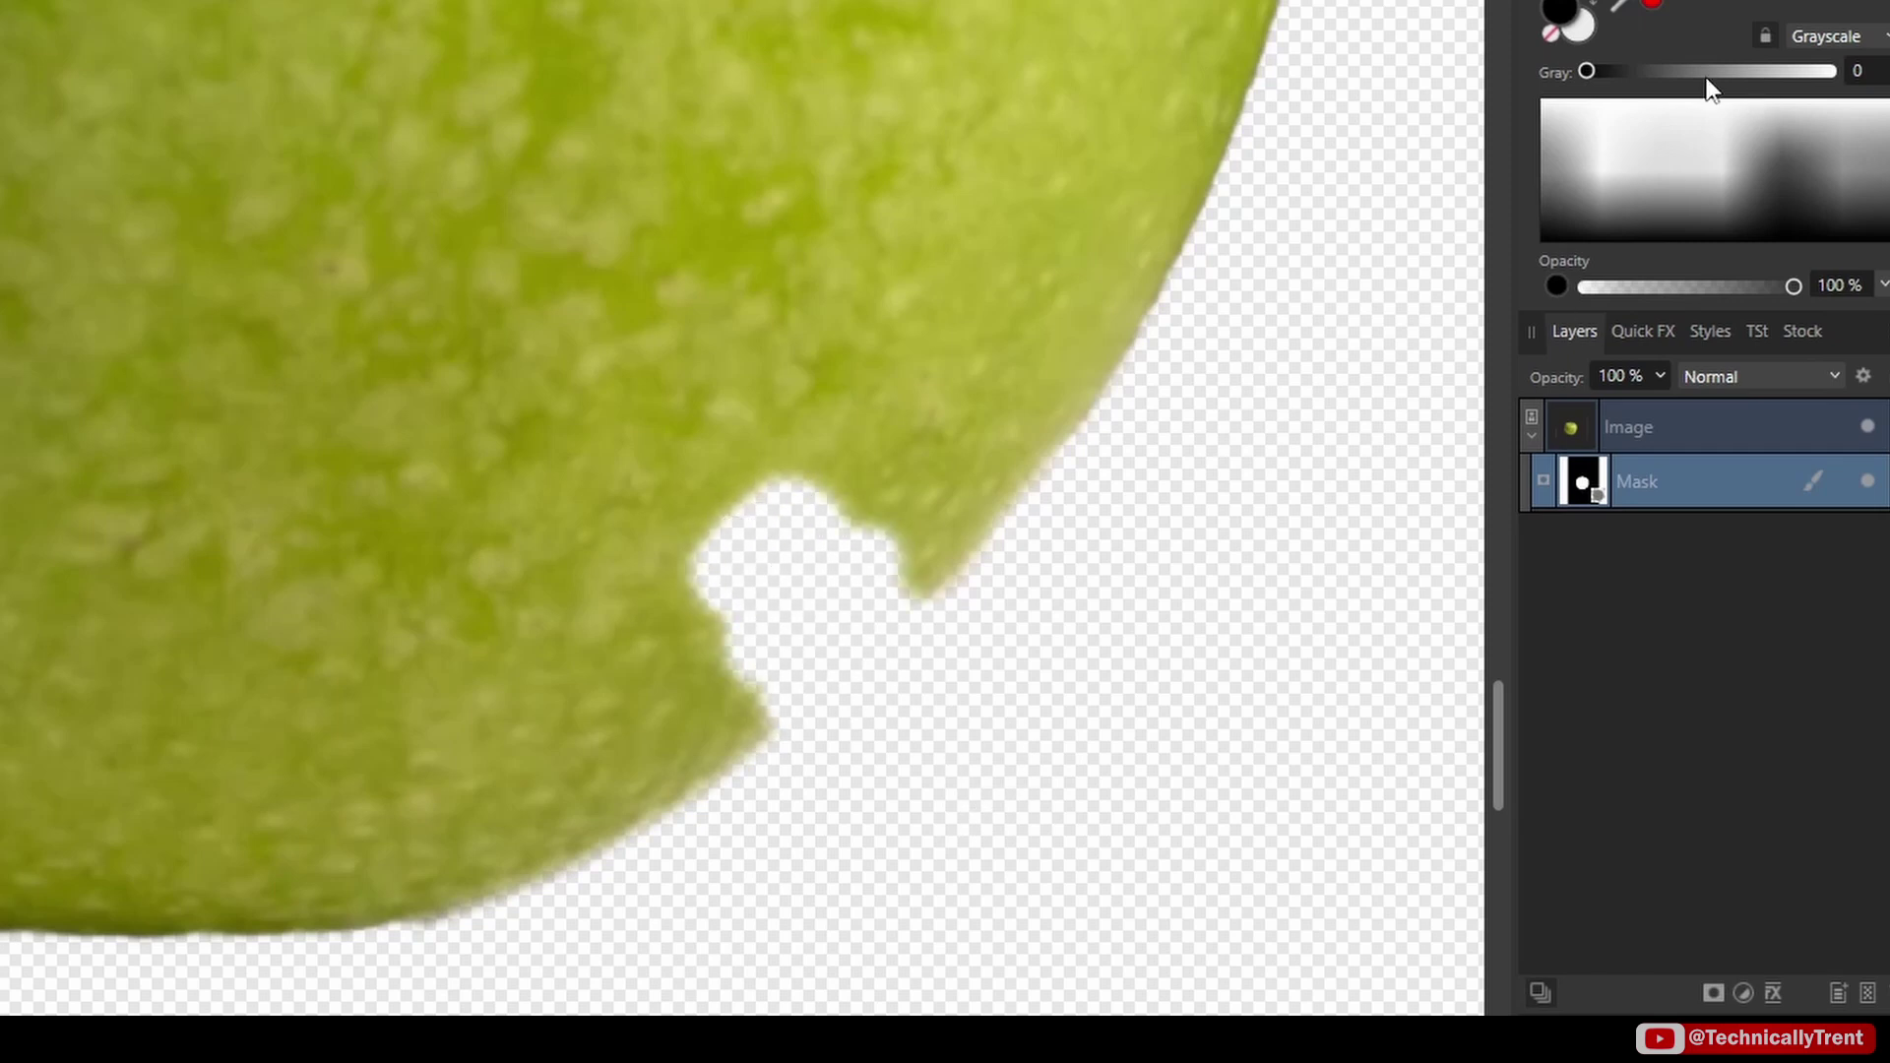
{"action": "left_click", "coordinate": [1581, 30]}
{"action": "mouse_move", "coordinate": [709, 463]}
{"action": "left_mouse_down"}
{"action": "mouse_move", "coordinate": [725, 502]}
{"action": "mouse_move", "coordinate": [654, 628]}
{"action": "mouse_move", "coordinate": [920, 523]}
{"action": "left_mouse_up"}
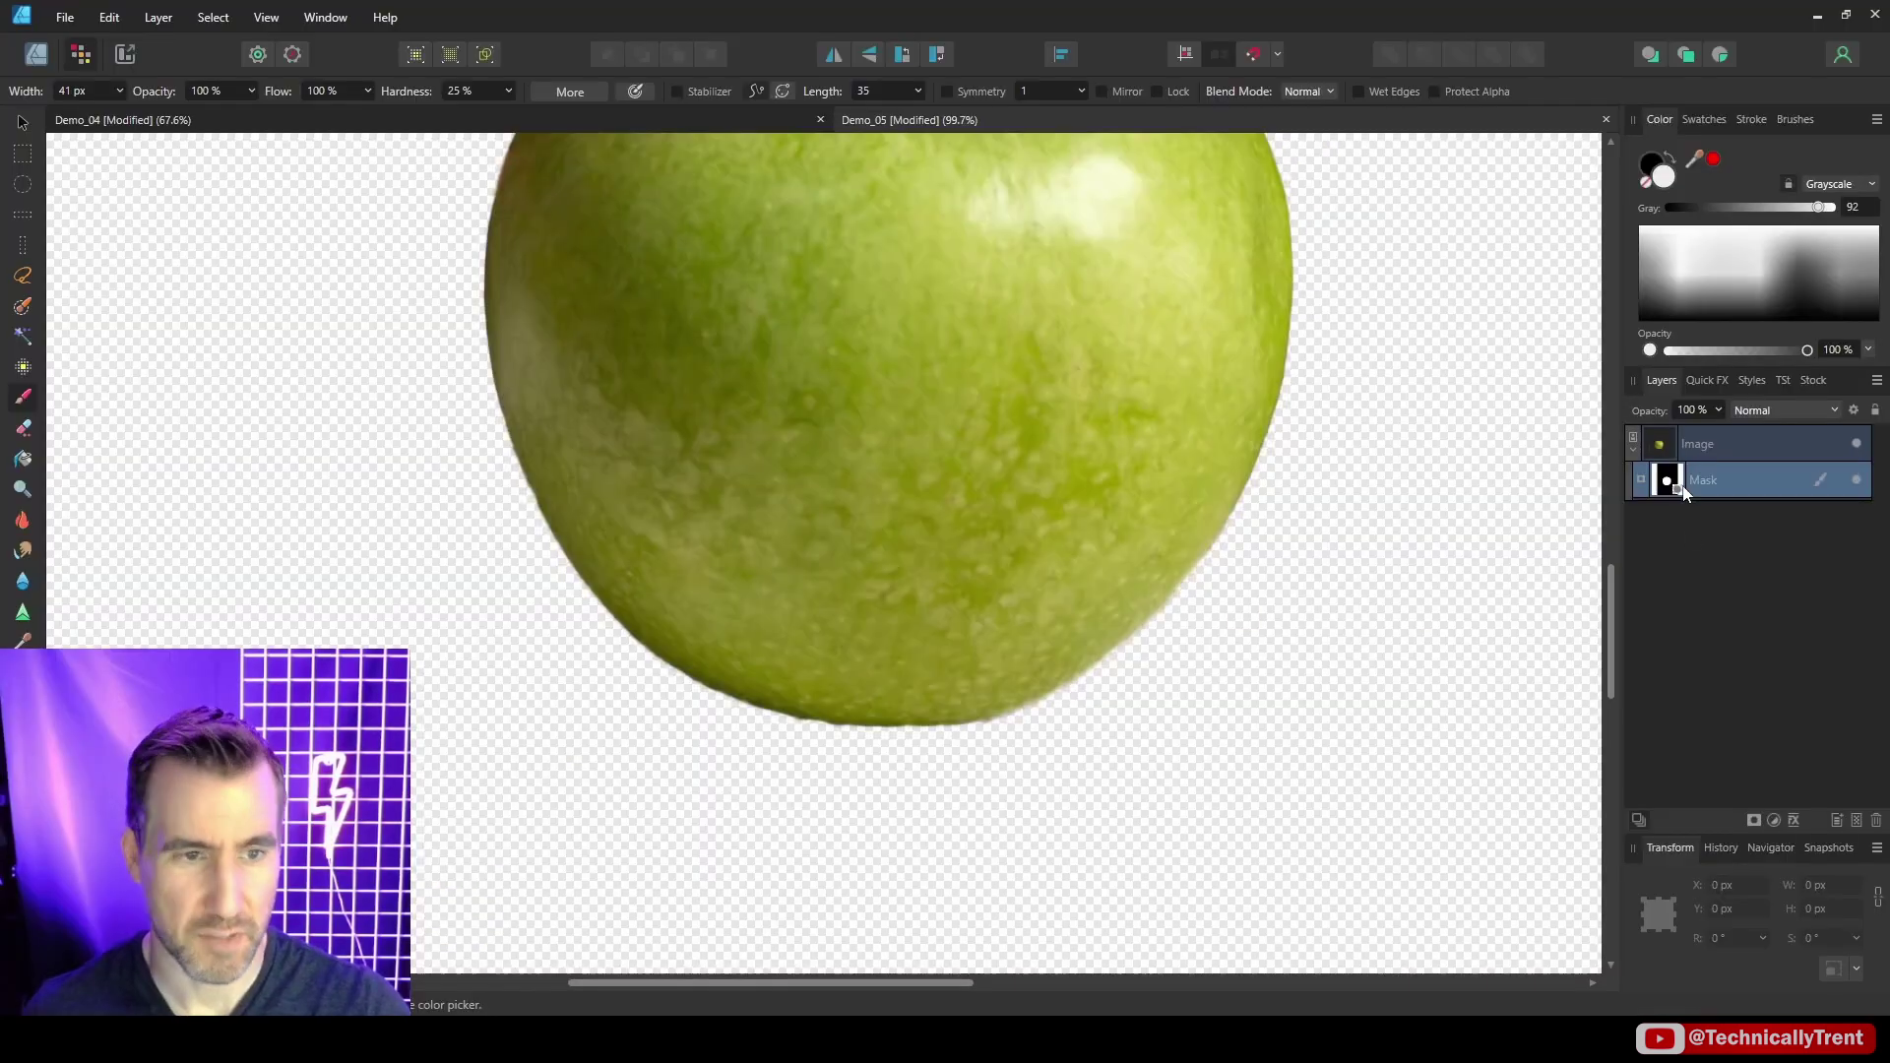
View the mask on its own and paint over its light gray patch in pure white with the 64 Round Brush
{"action": "left_click", "coordinate": [1671, 481], "text": "alt"}
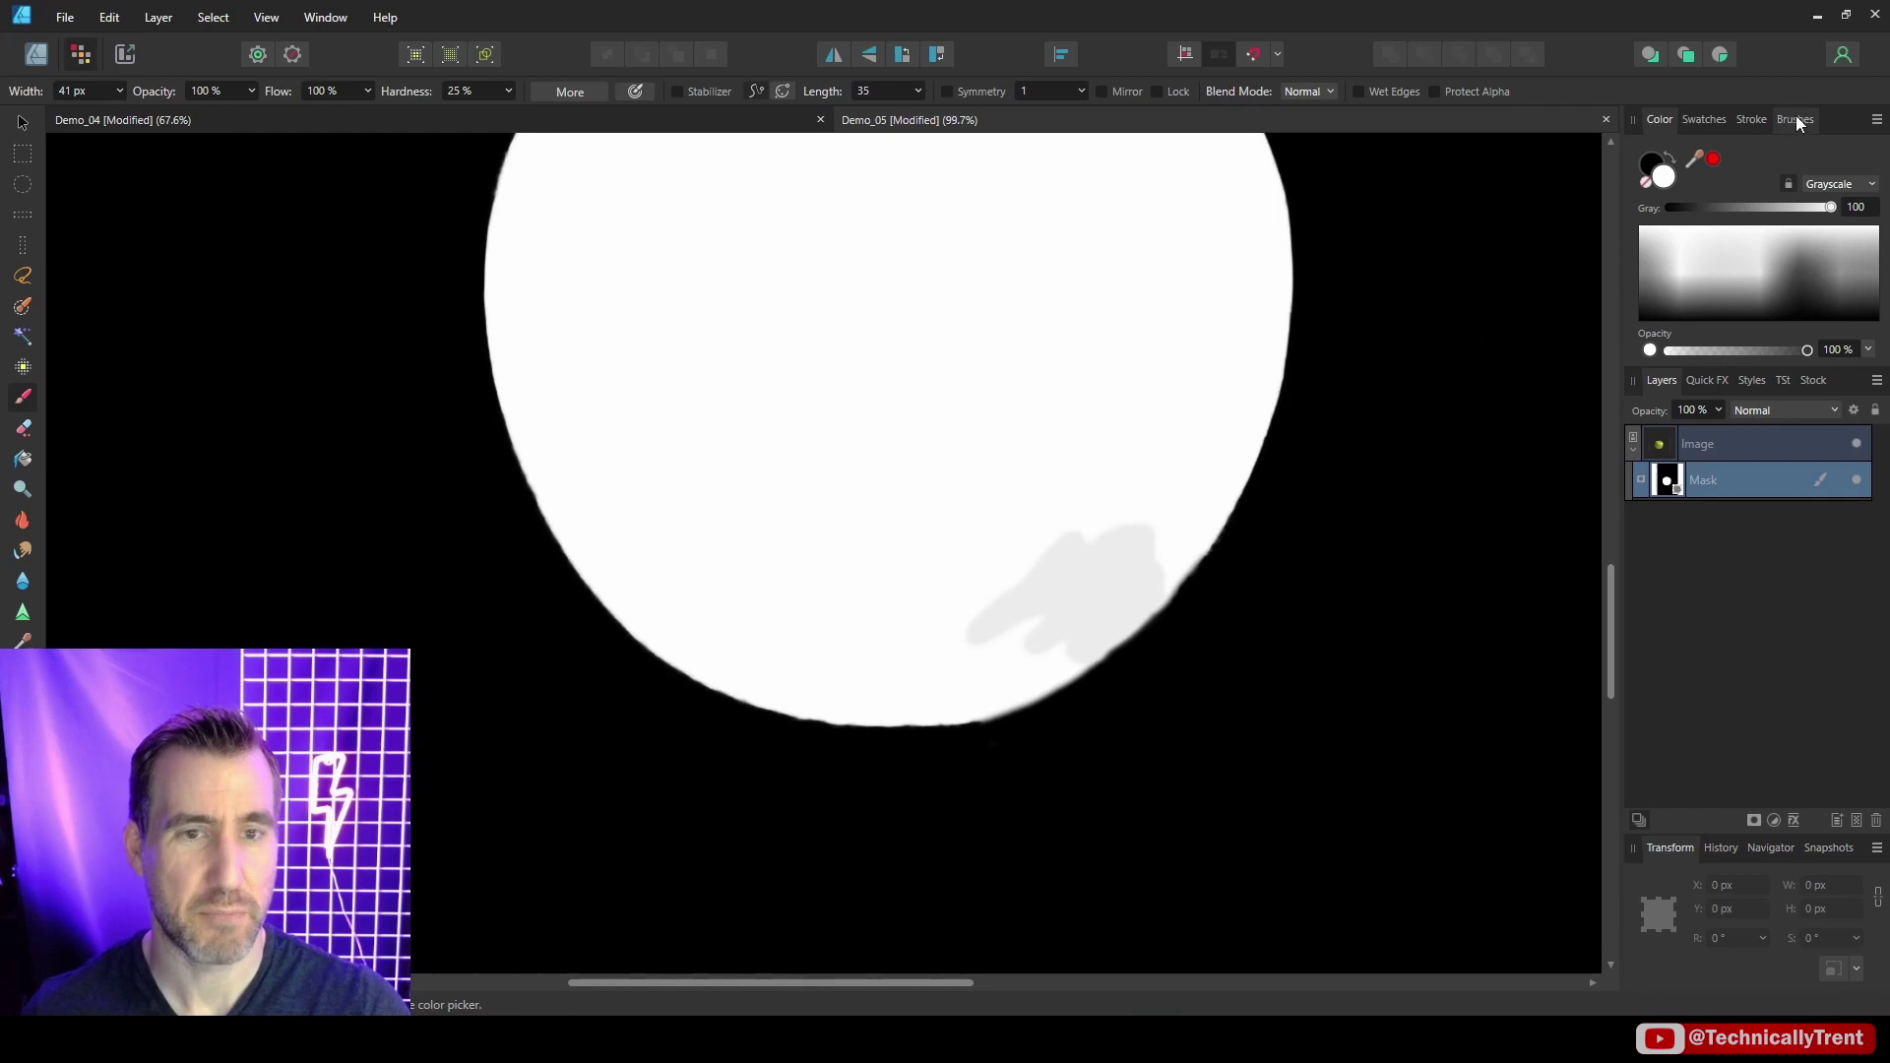
{"action": "left_click", "coordinate": [1795, 119]}
{"action": "scroll", "coordinate": [996, 566], "scroll_direction": "up", "scroll_amount": 3}
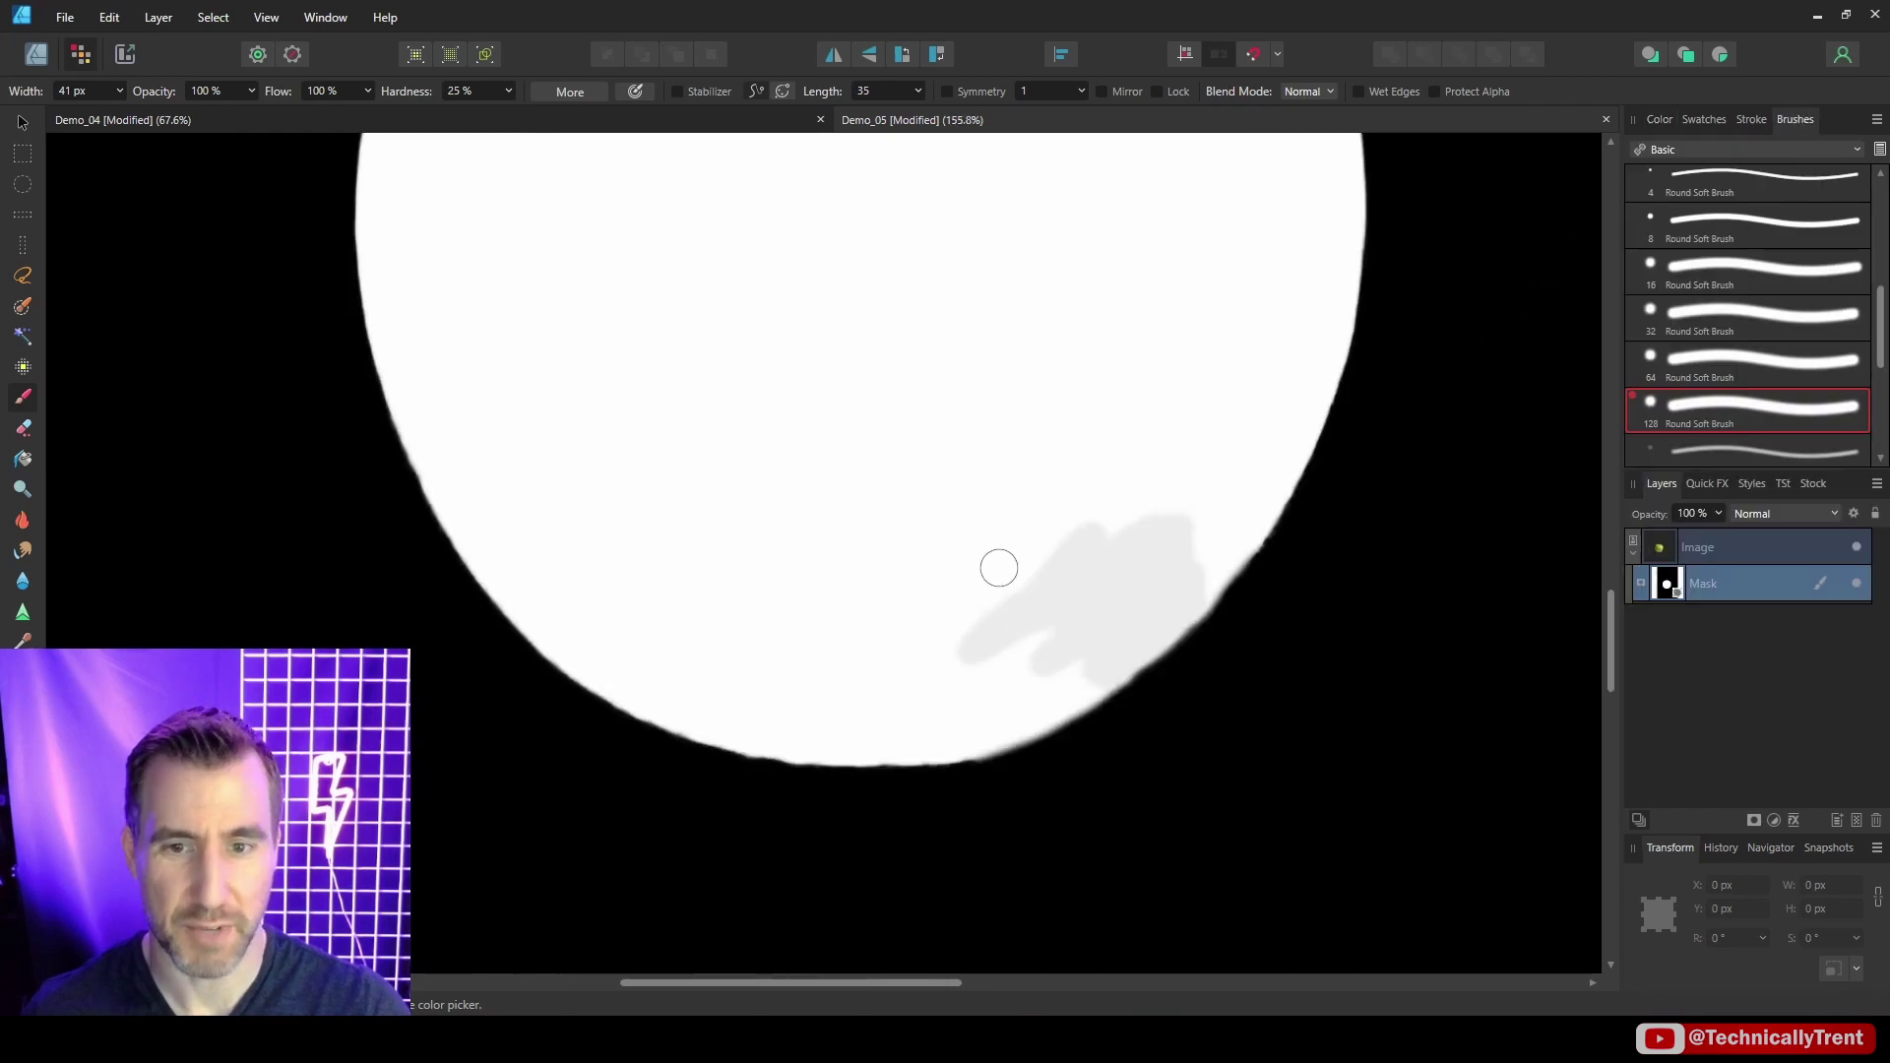
{"action": "scroll", "coordinate": [1723, 328], "scroll_direction": "up", "scroll_amount": 3}
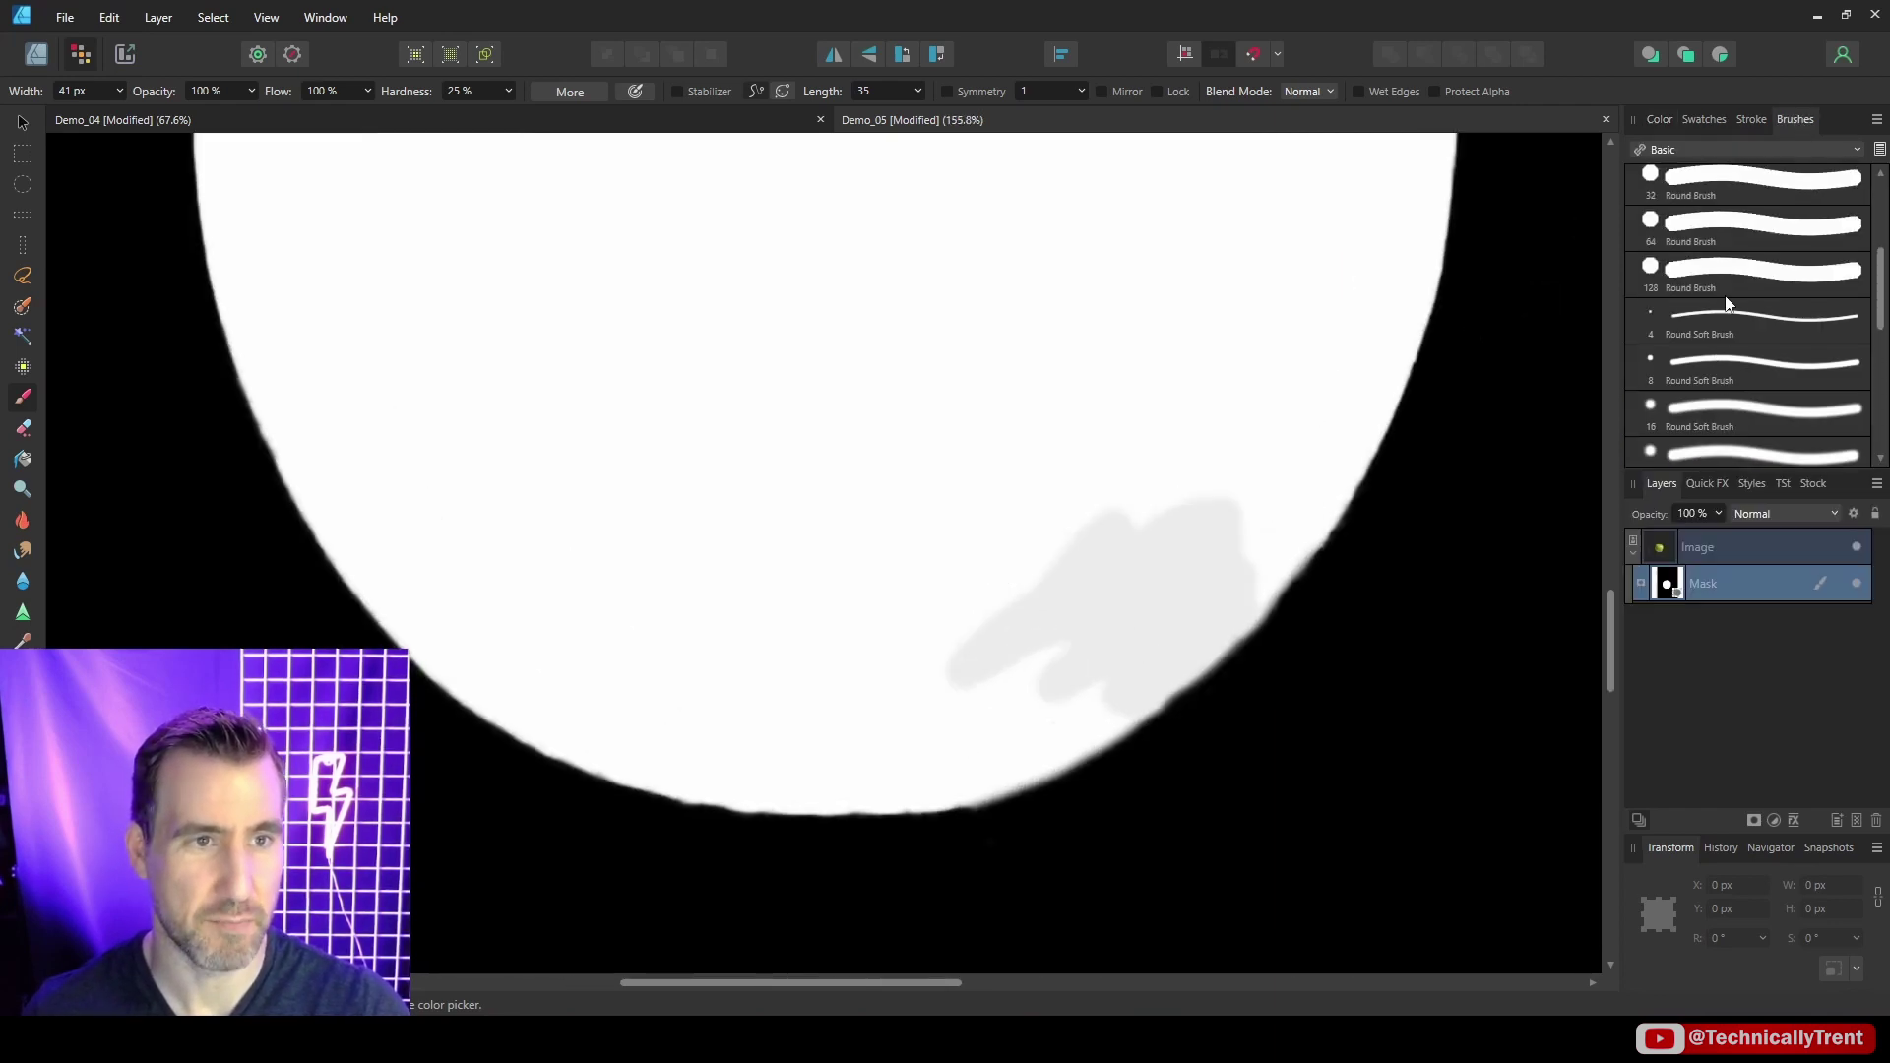
{"action": "left_click", "coordinate": [1751, 229]}
{"action": "left_click", "coordinate": [1660, 119]}
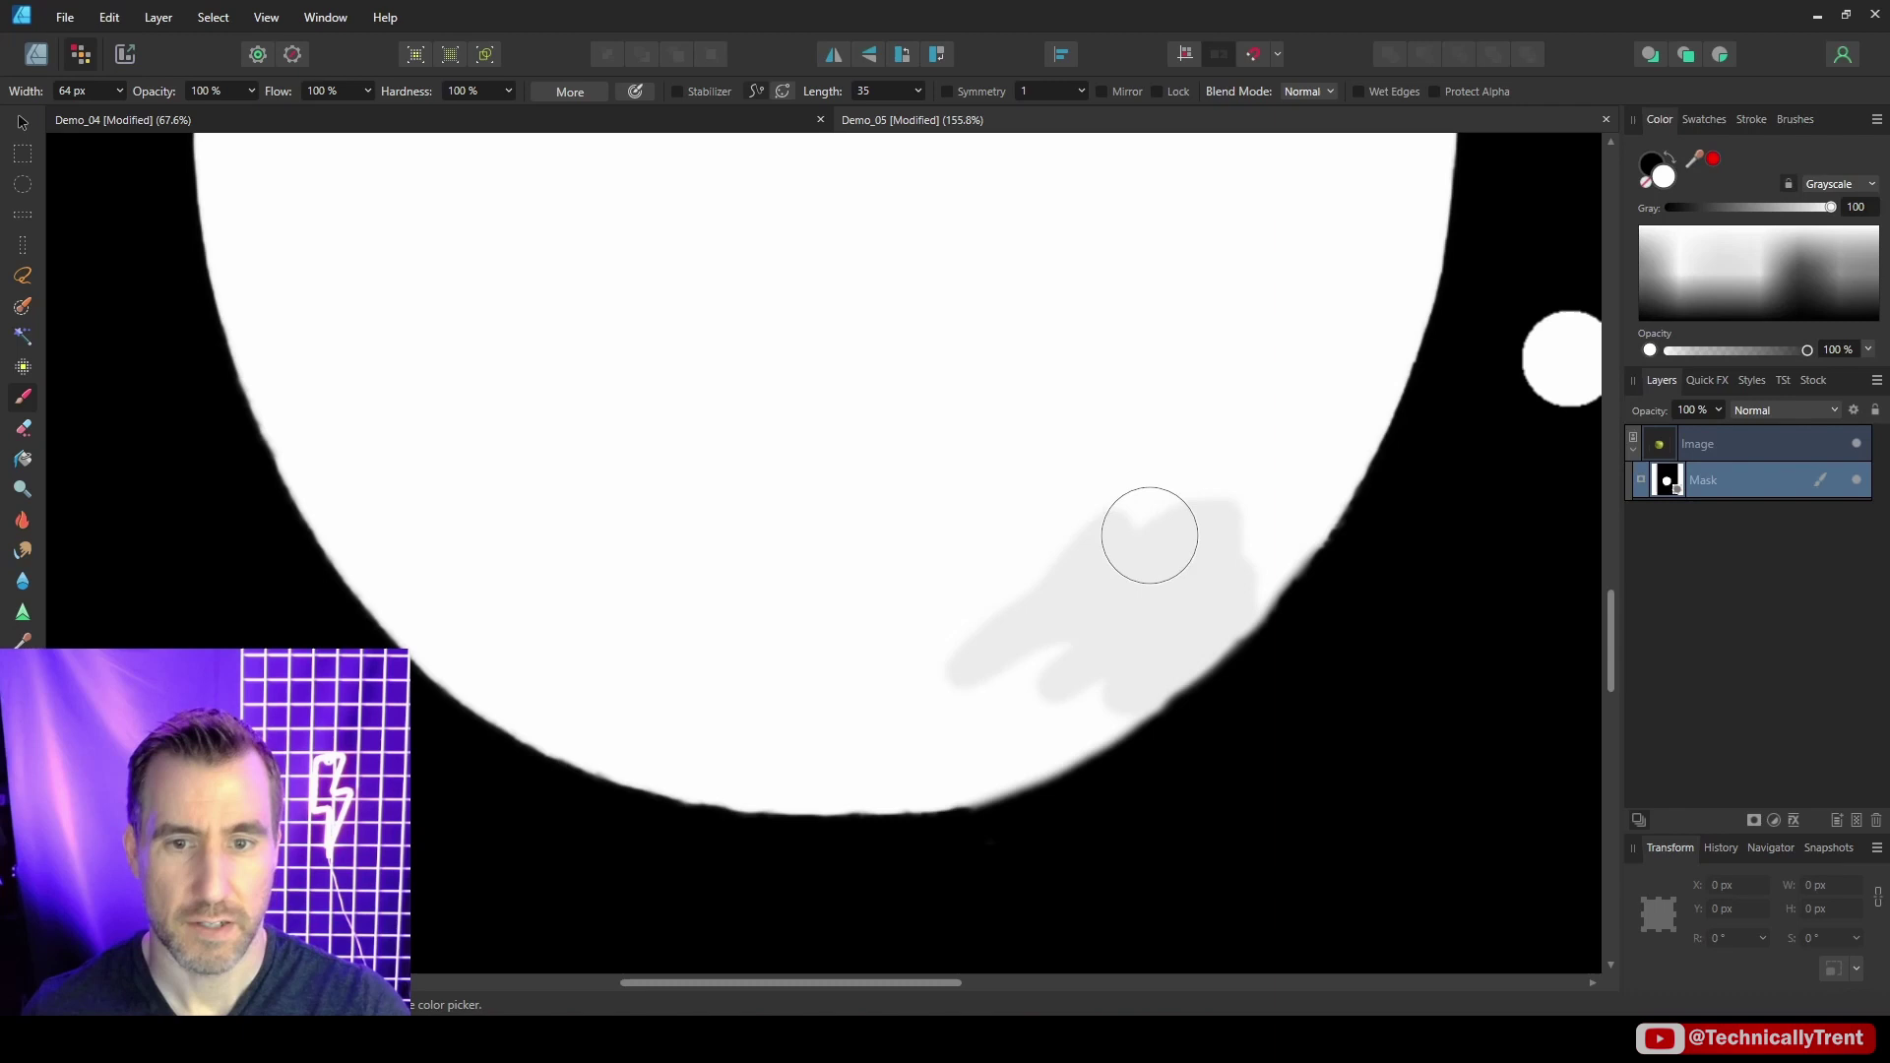
{"action": "mouse_move", "coordinate": [1148, 531]}
{"action": "left_mouse_down"}
{"action": "mouse_move", "coordinate": [1102, 548]}
{"action": "mouse_move", "coordinate": [1272, 503]}
{"action": "mouse_move", "coordinate": [1230, 580]}
{"action": "mouse_move", "coordinate": [1134, 663]}
{"action": "mouse_move", "coordinate": [1082, 659]}
{"action": "mouse_move", "coordinate": [997, 608]}
{"action": "left_mouse_up"}
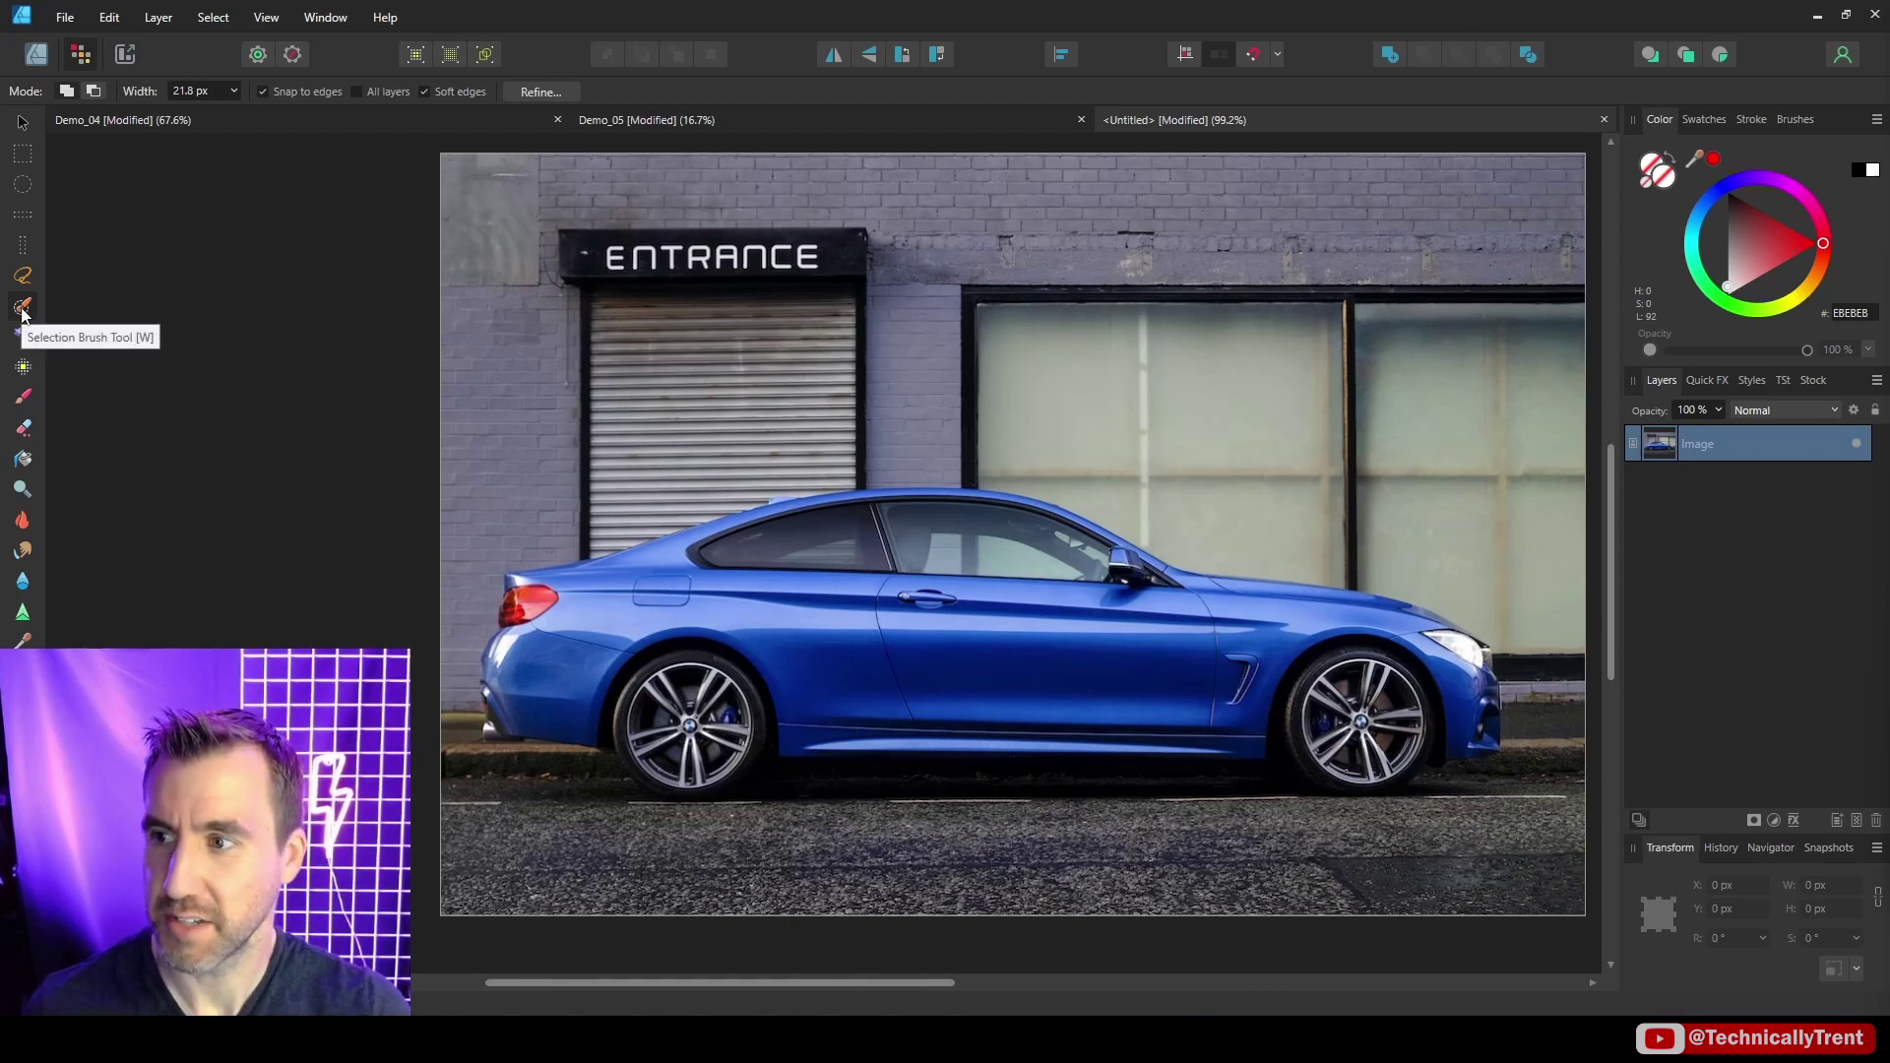
Select the blue car and the road beneath it with the Selection Brush Tool and mask the car image from that selection
{"action": "mouse_move", "coordinate": [763, 586]}
{"action": "left_mouse_down"}
{"action": "mouse_move", "coordinate": [636, 610]}
{"action": "mouse_move", "coordinate": [984, 565]}
{"action": "mouse_move", "coordinate": [939, 630]}
{"action": "mouse_move", "coordinate": [833, 708]}
{"action": "mouse_move", "coordinate": [742, 737]}
{"action": "mouse_move", "coordinate": [1132, 660]}
{"action": "mouse_move", "coordinate": [1186, 626]}
{"action": "mouse_move", "coordinate": [1040, 519]}
{"action": "mouse_move", "coordinate": [873, 507]}
{"action": "mouse_move", "coordinate": [850, 512]}
{"action": "mouse_move", "coordinate": [1180, 571]}
{"action": "mouse_move", "coordinate": [1296, 638]}
{"action": "mouse_move", "coordinate": [1466, 652]}
{"action": "mouse_move", "coordinate": [1456, 722]}
{"action": "mouse_move", "coordinate": [1292, 689]}
{"action": "left_mouse_up"}
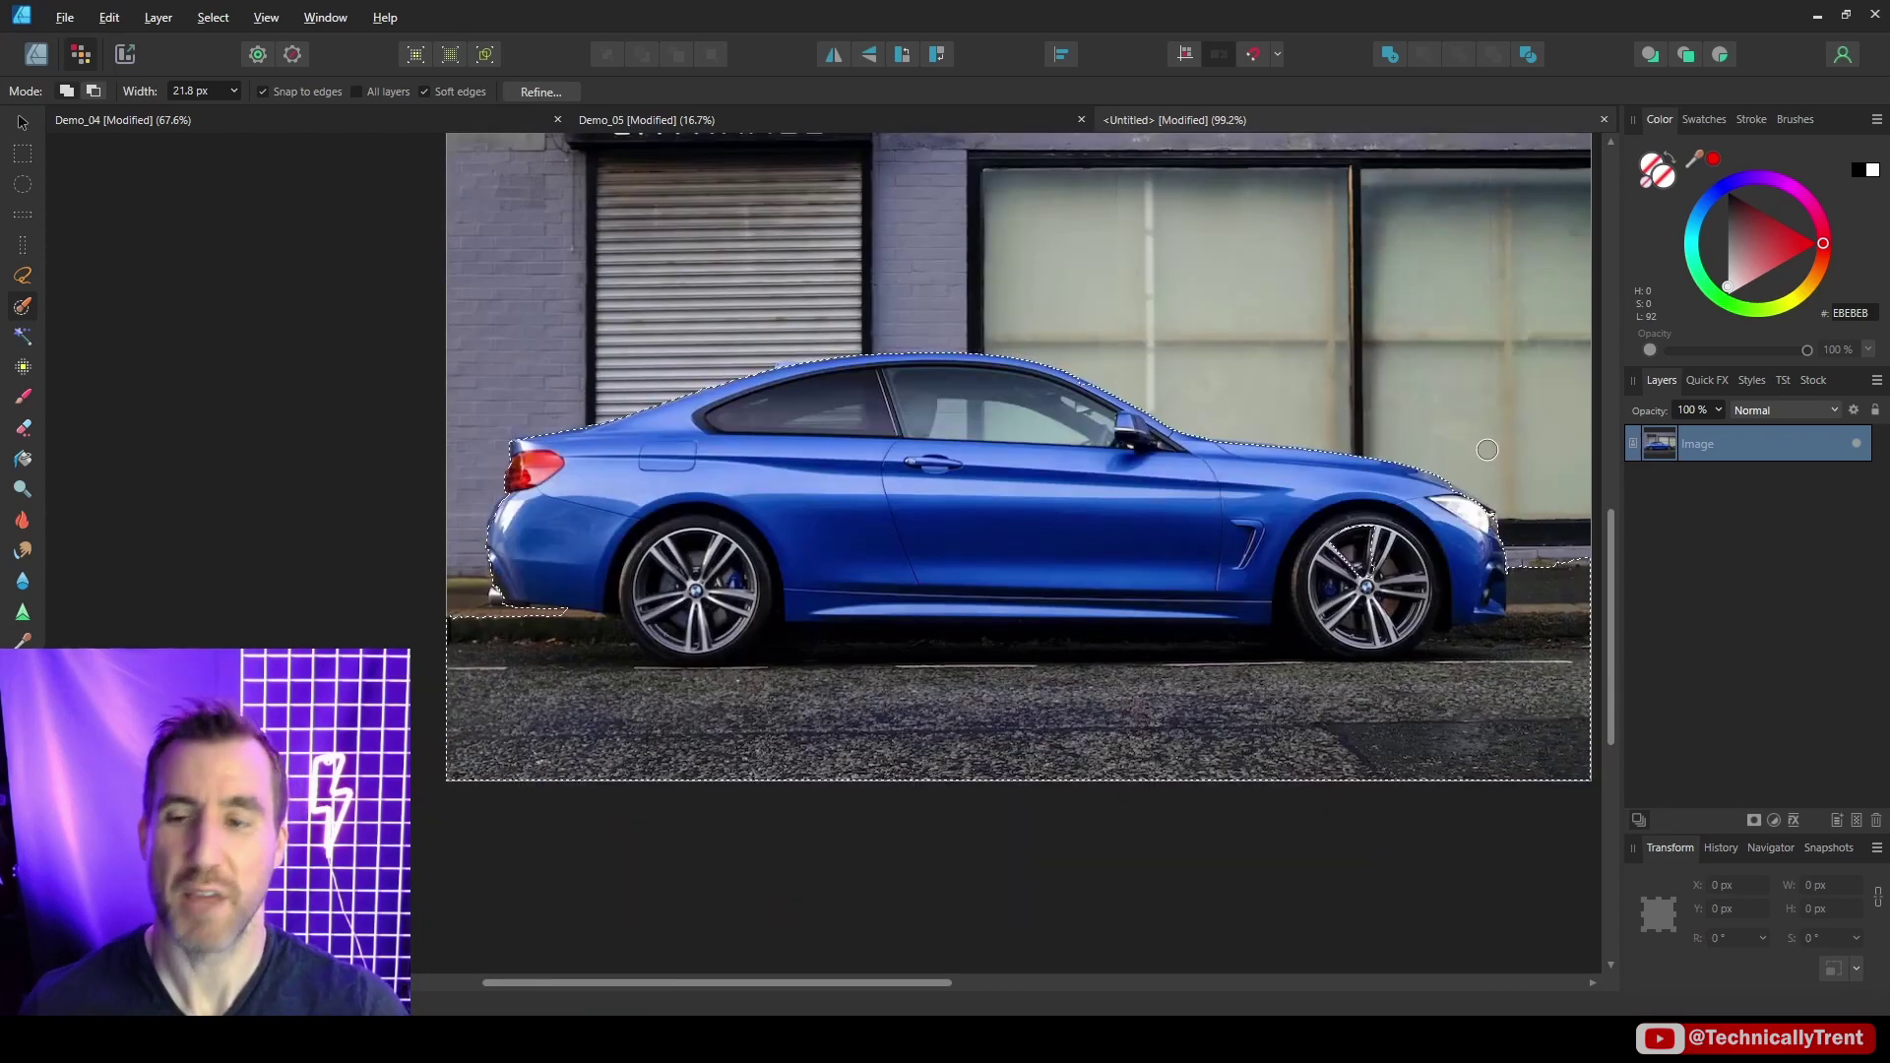
{"action": "left_click", "coordinate": [1753, 819]}
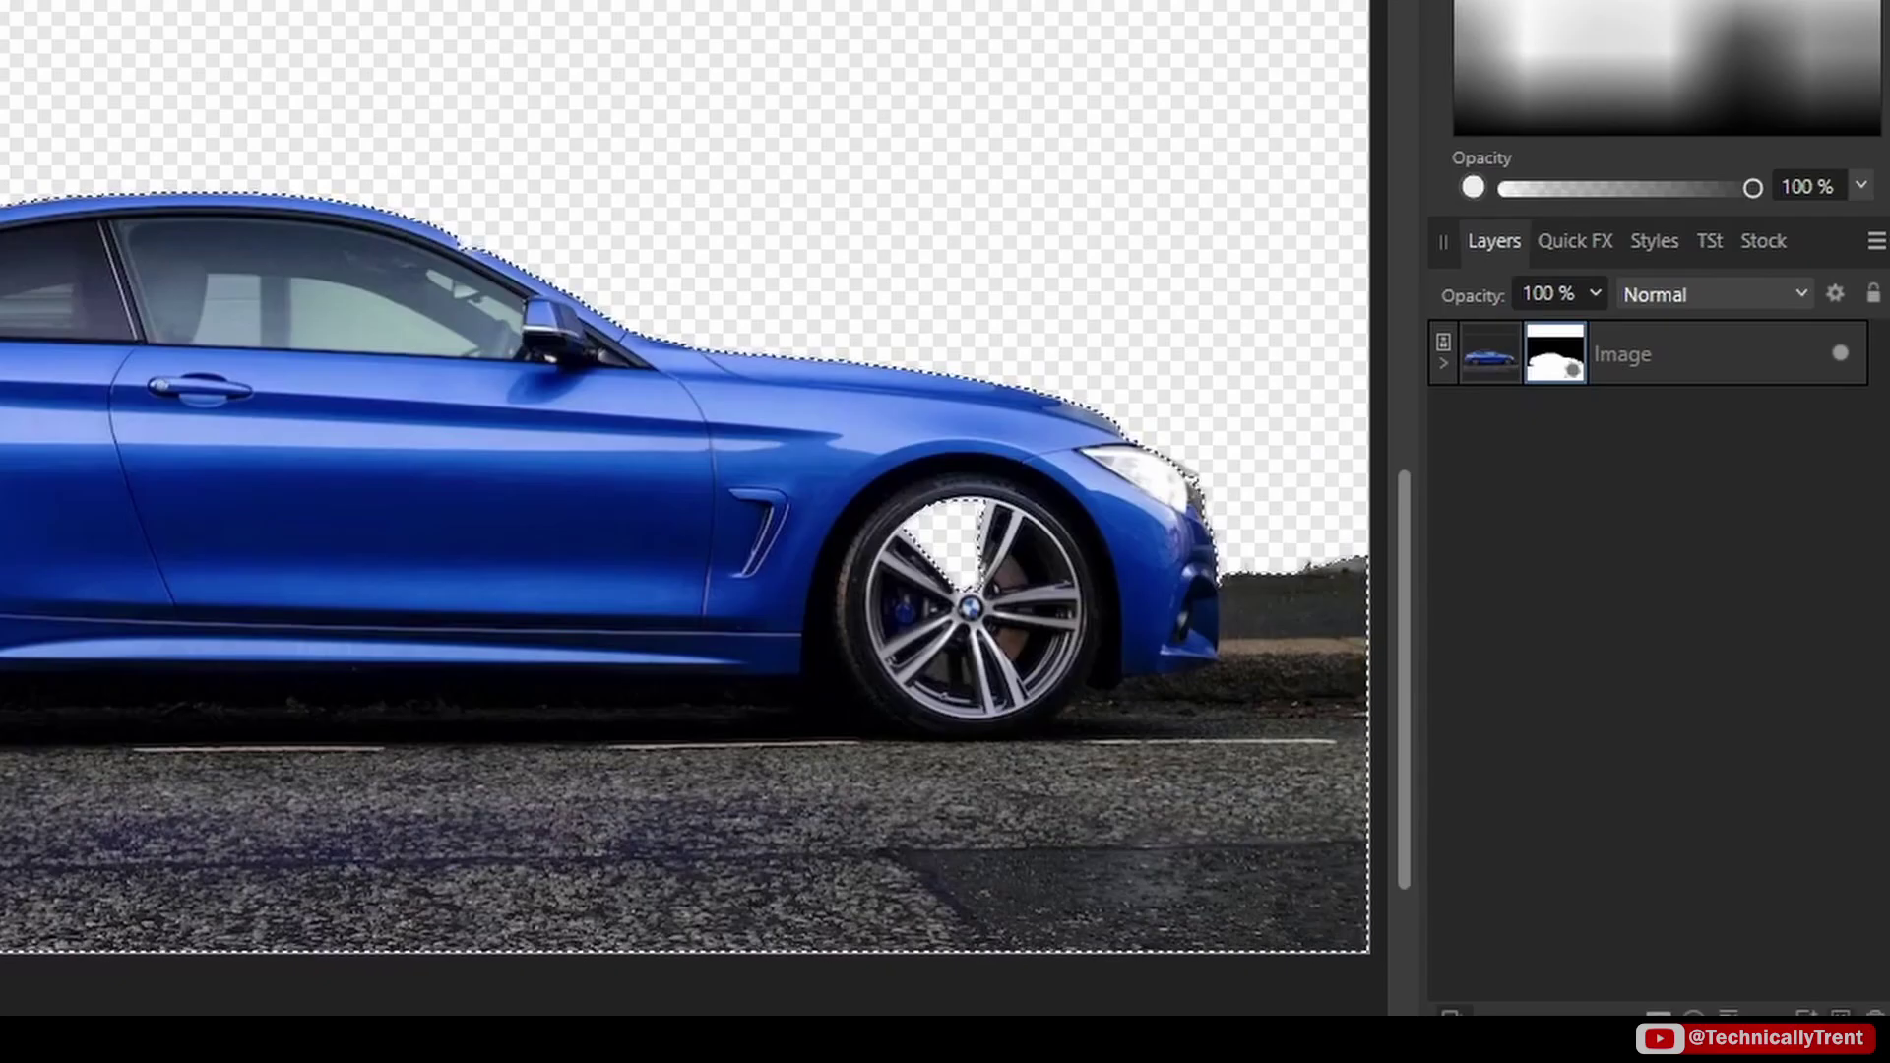
Add a pixel layer beneath the masked car image, clear the selection, and flood fill the new layer with bright green (2AFF00)
{"action": "left_click", "coordinate": [1858, 820]}
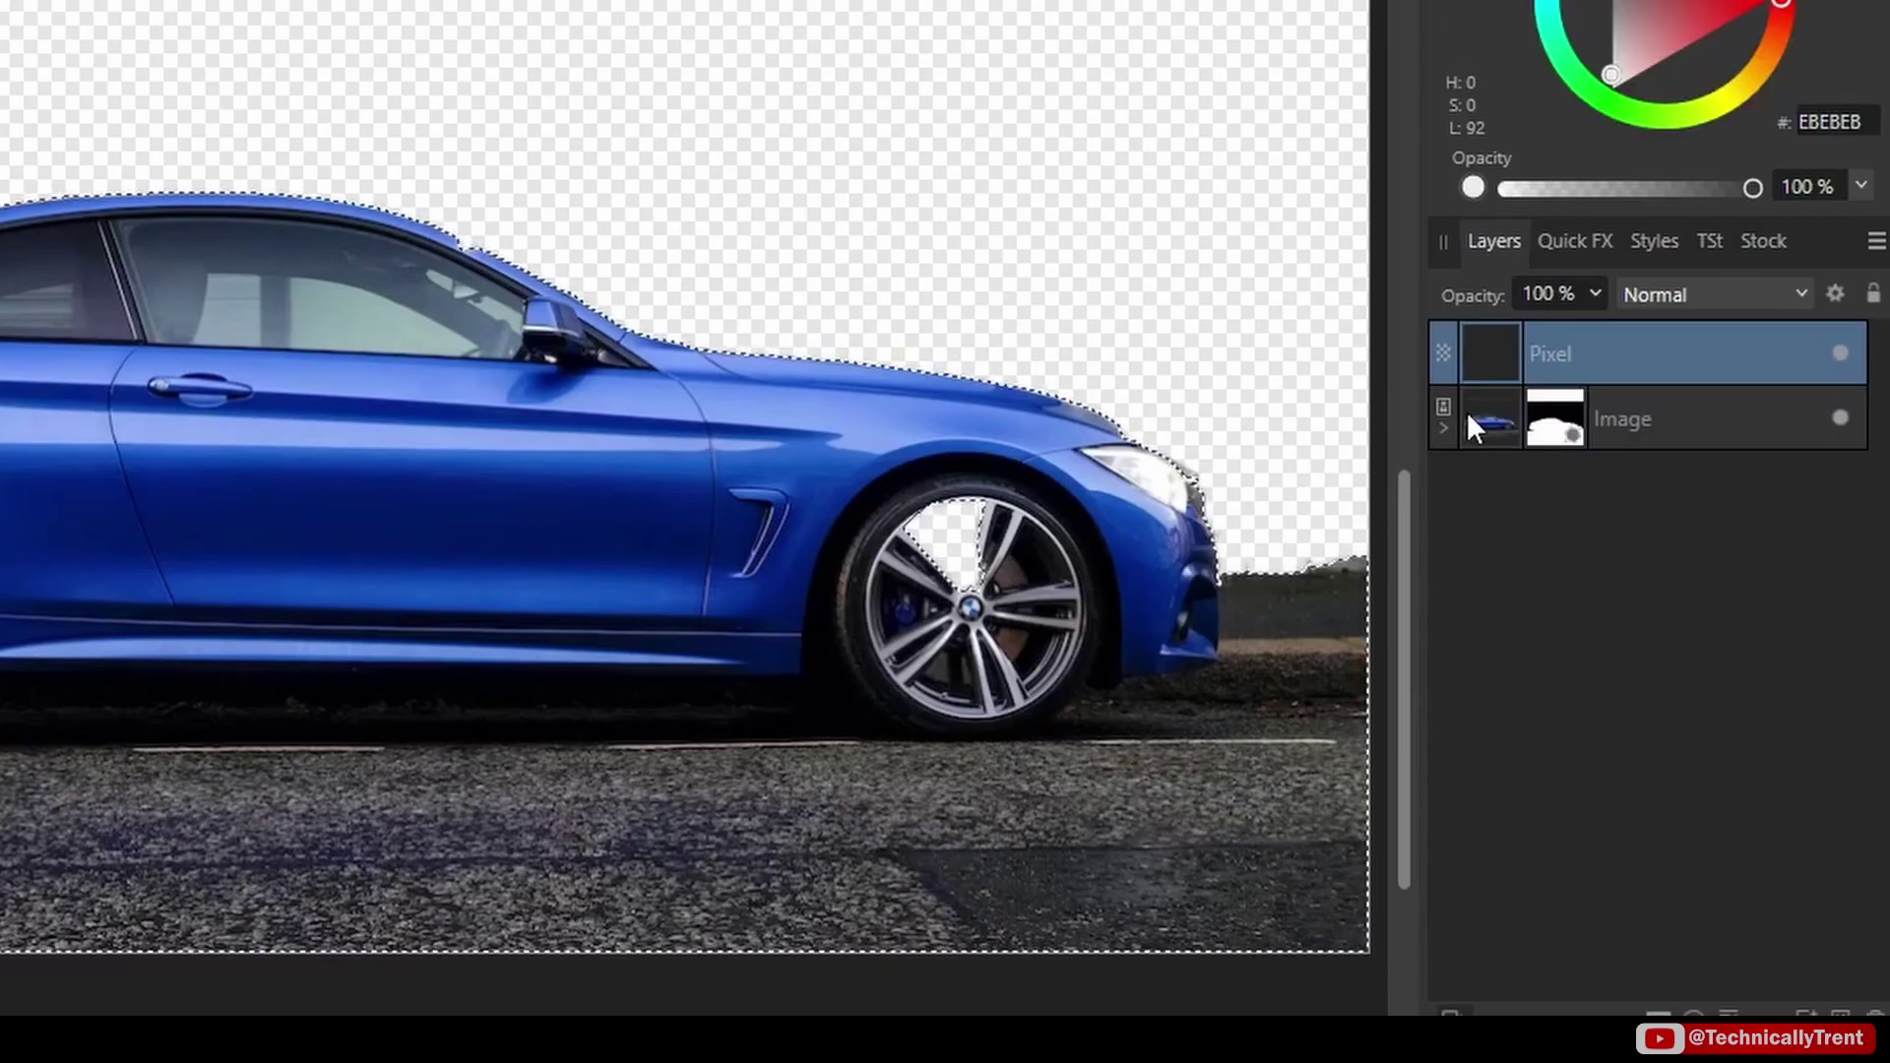
{"action": "left_click_drag", "start_coordinate": [1491, 321], "coordinate": [1510, 421]}
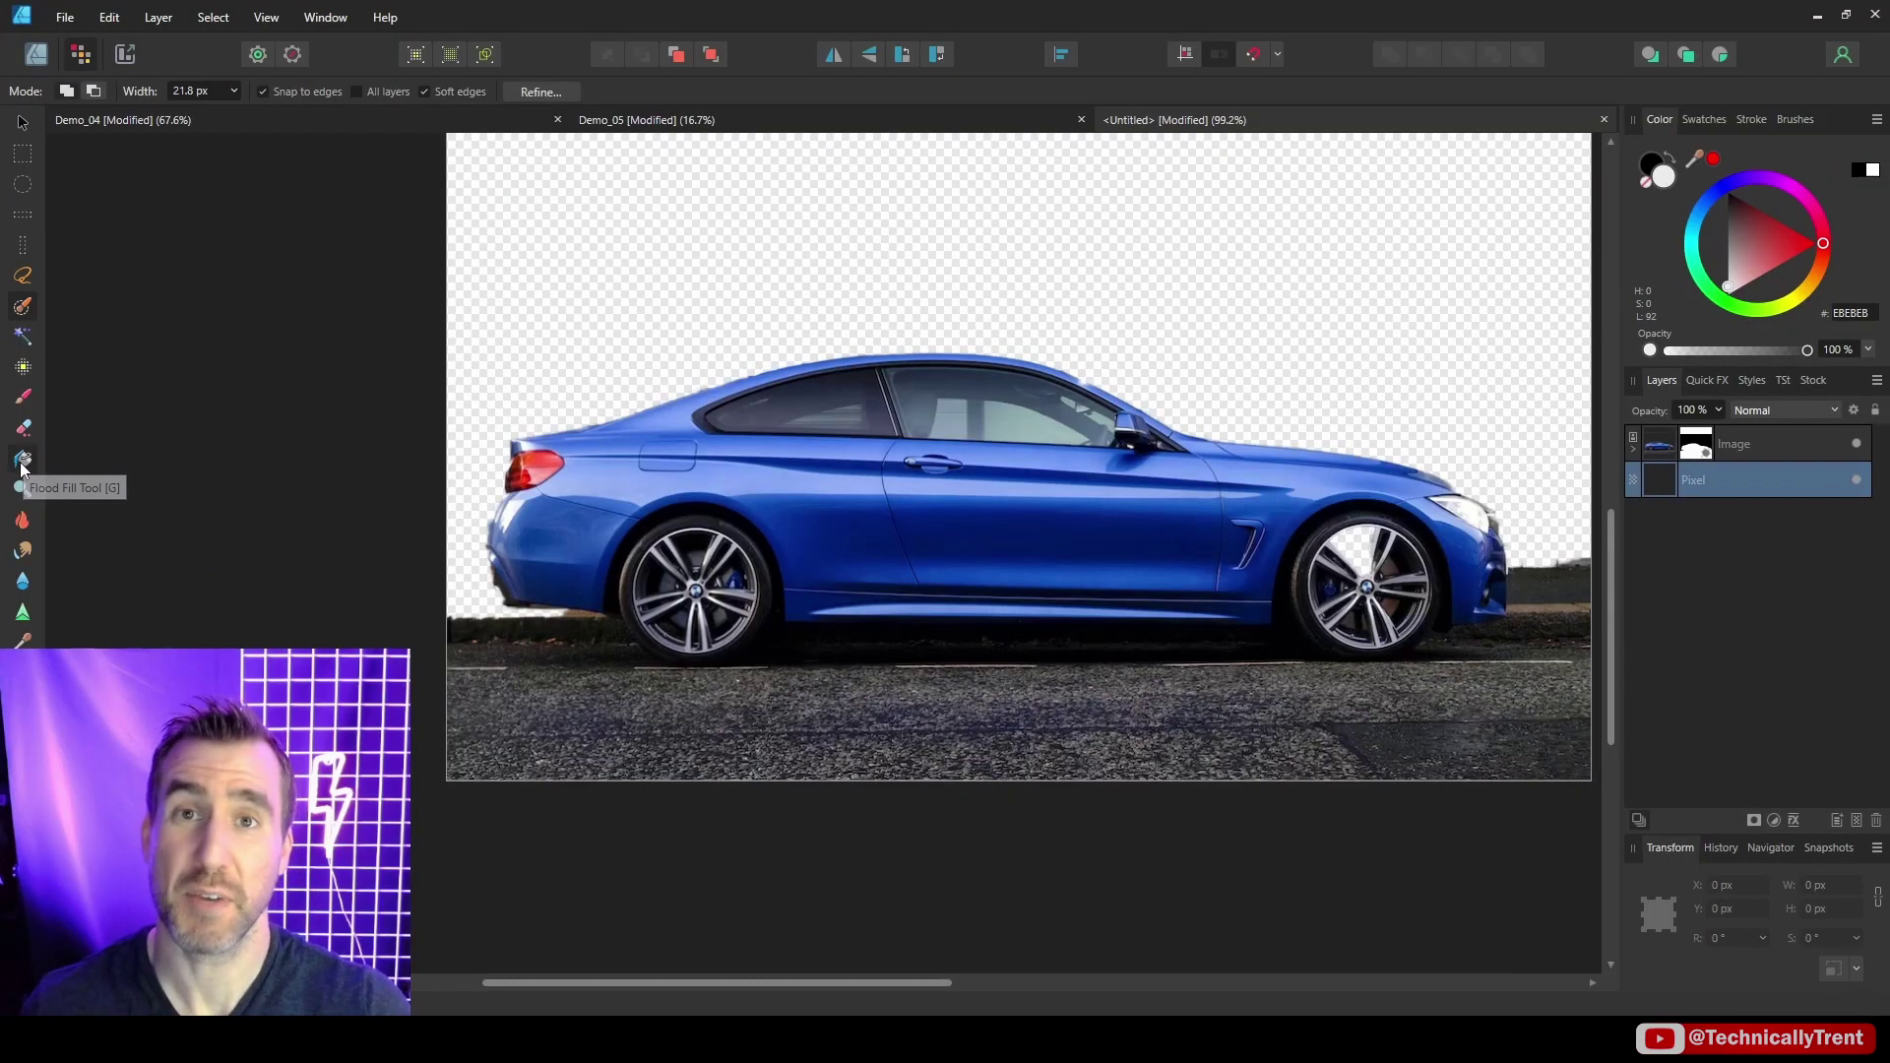
{"action": "left_click", "coordinate": [23, 458]}
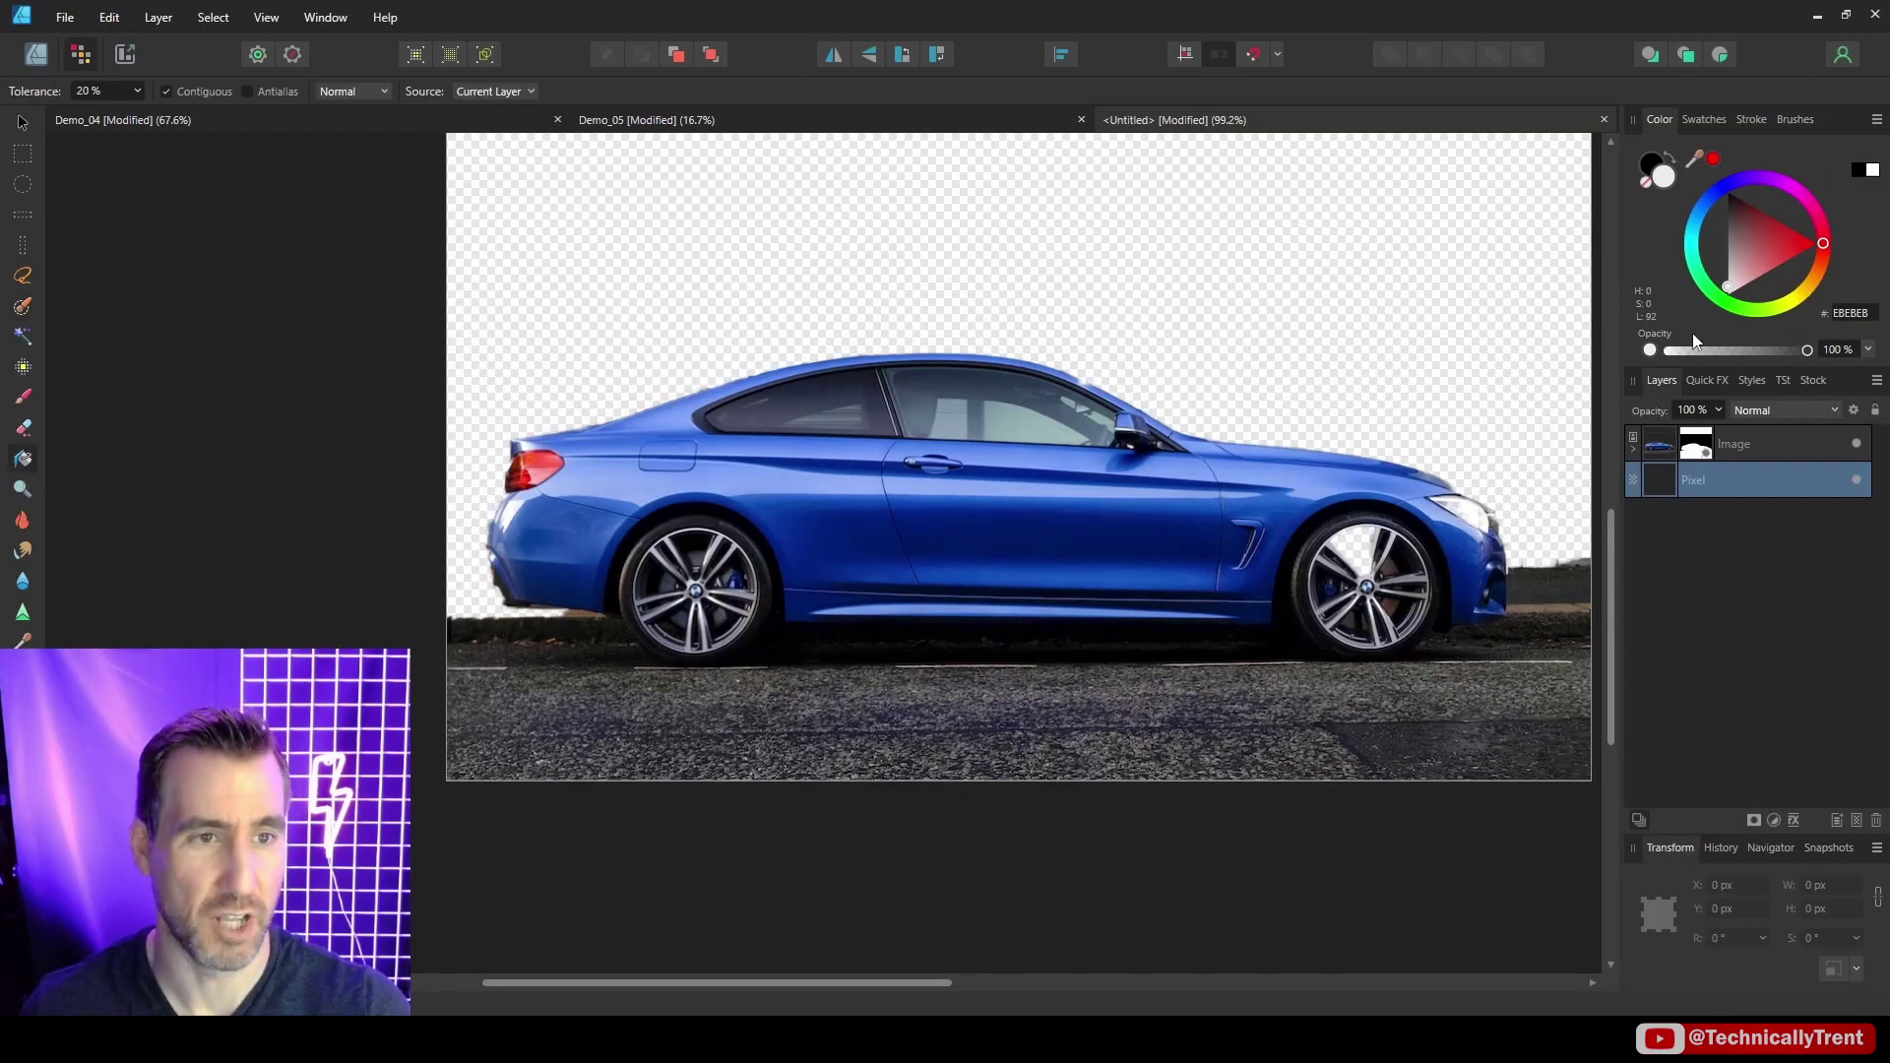
{"action": "left_click_drag", "start_coordinate": [1718, 300], "coordinate": [1738, 310]}
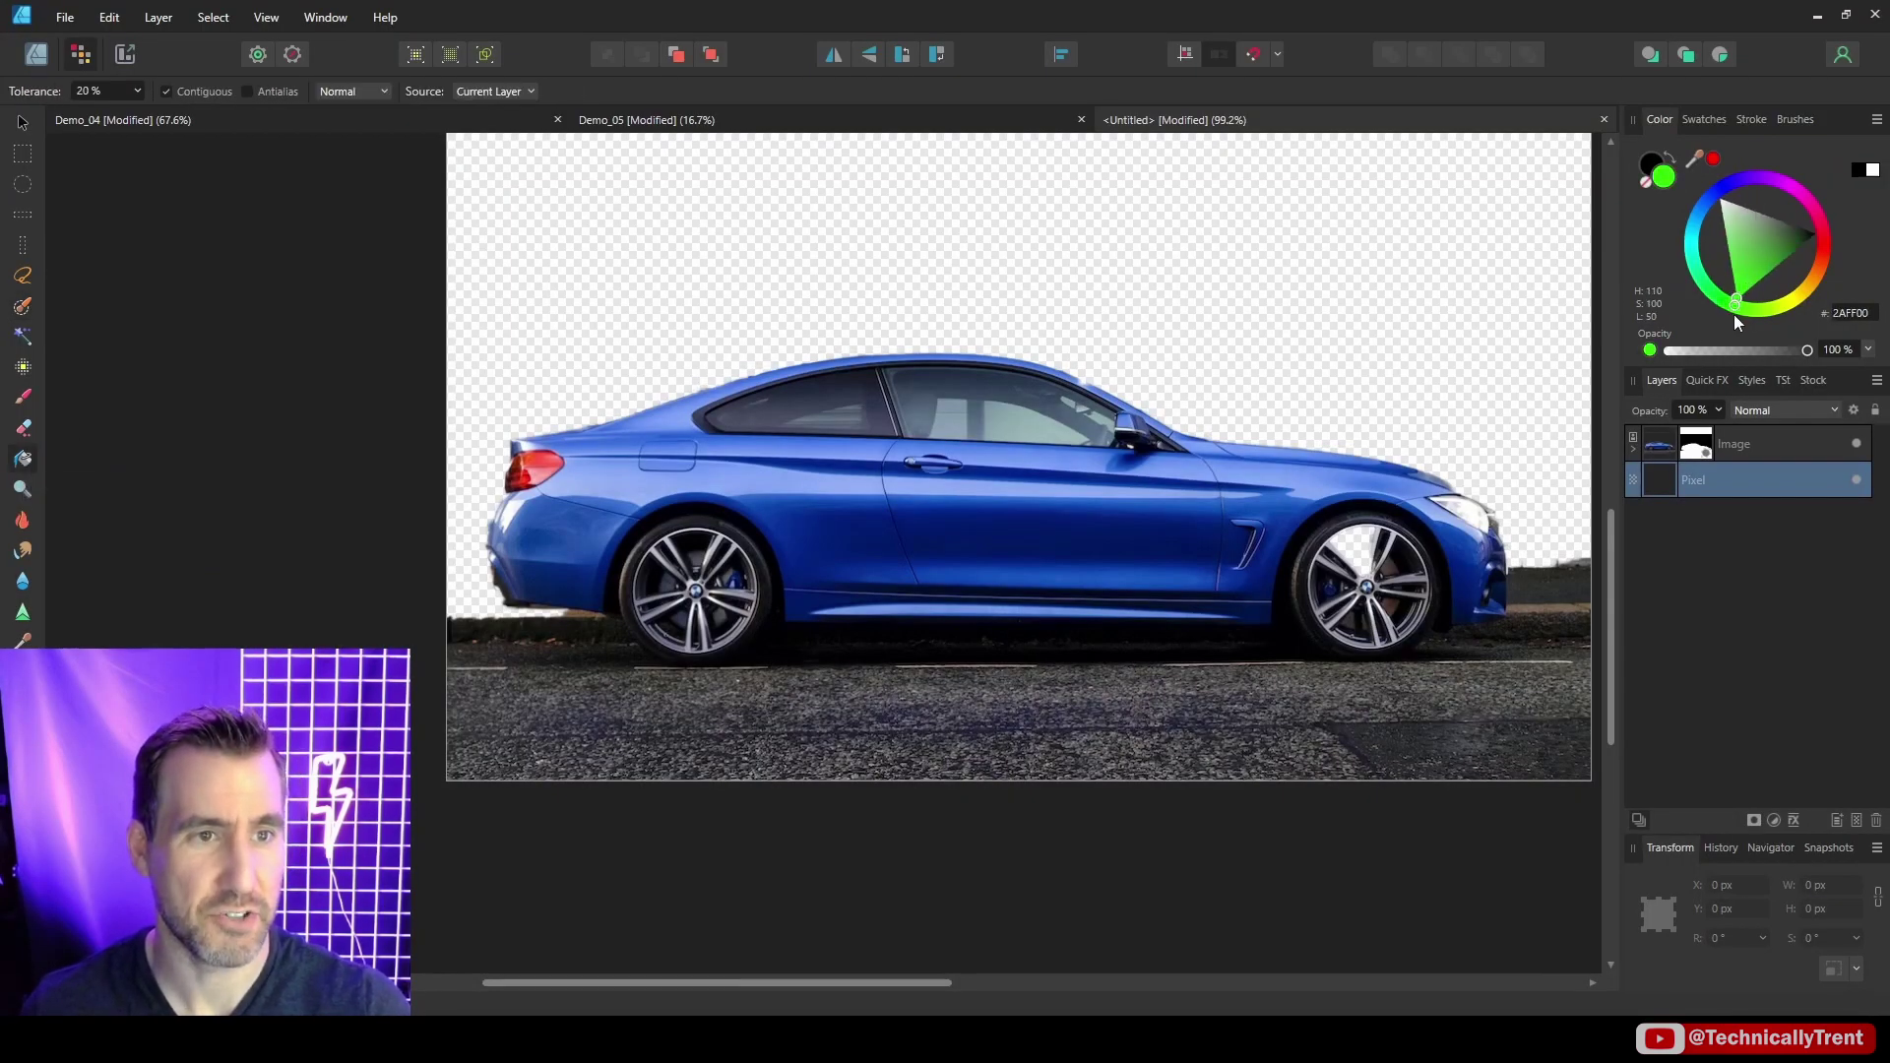
{"action": "left_click", "coordinate": [613, 252]}
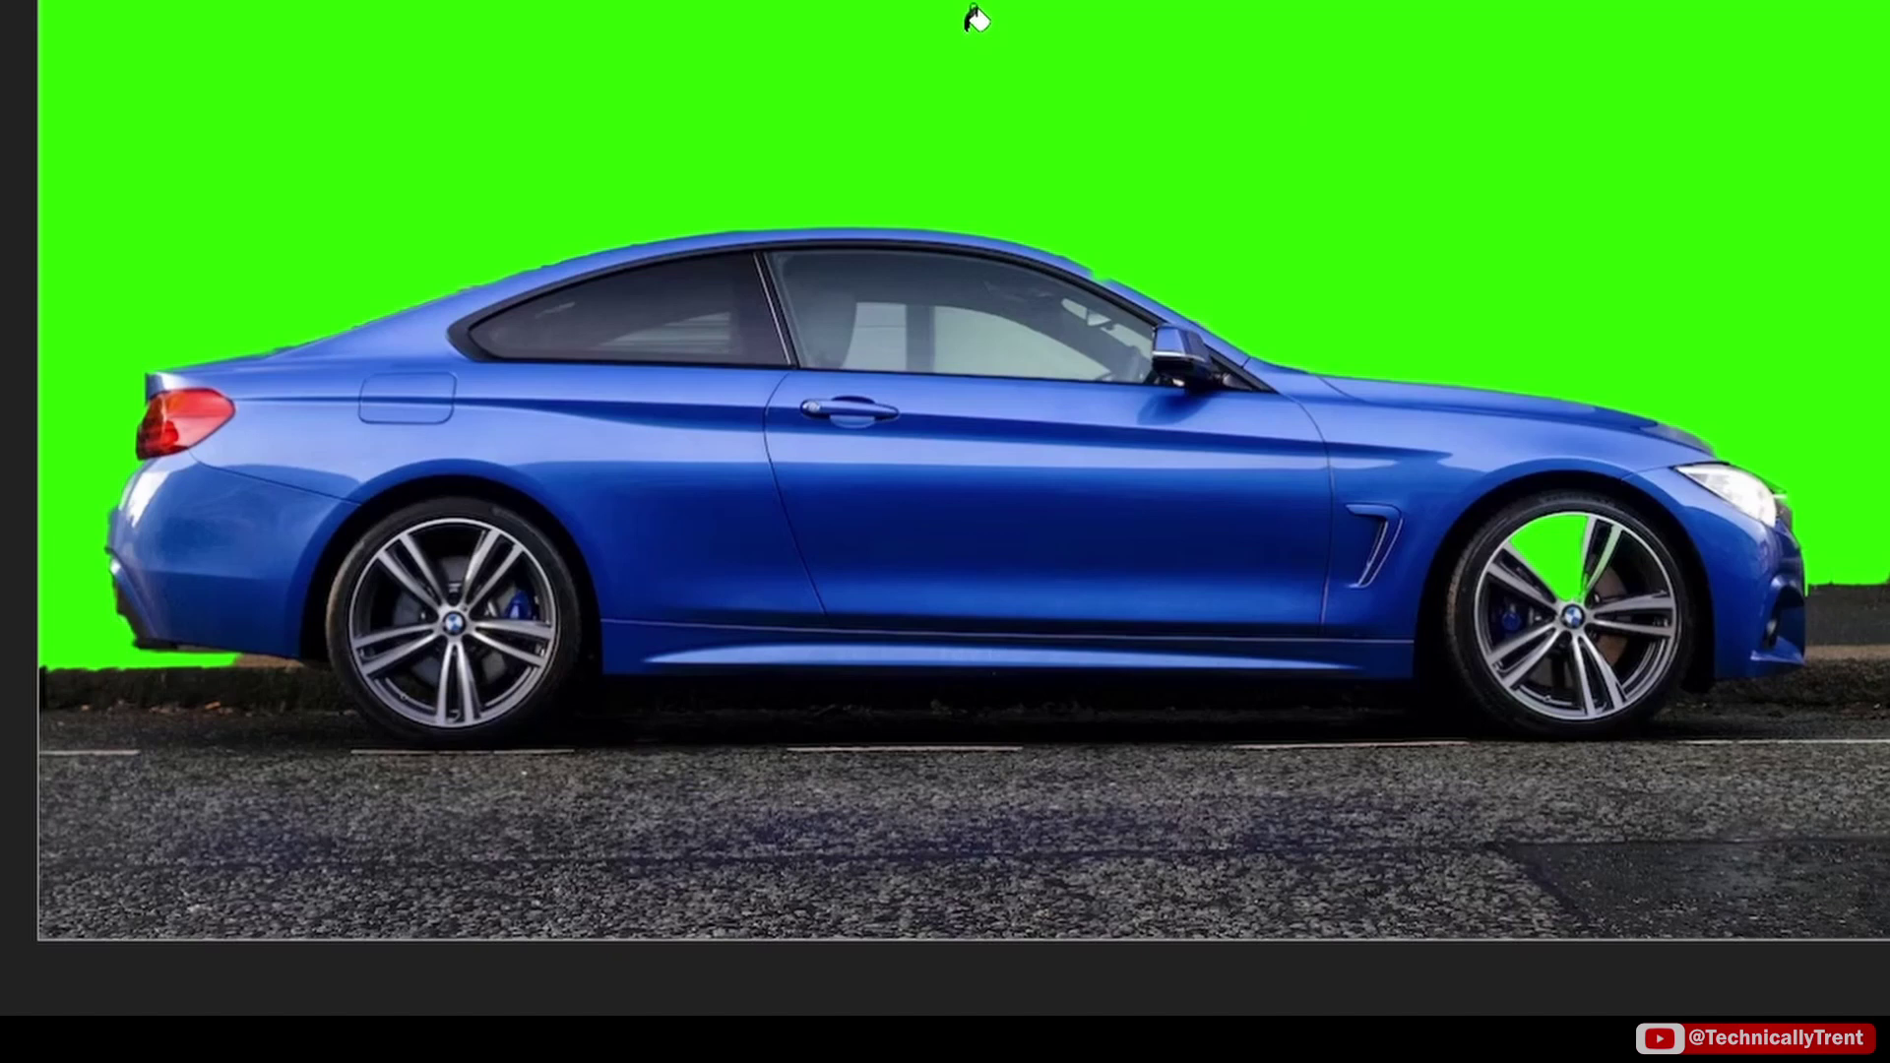
Paint white on the car's mask with the 64 px Round Brush to restore the missing section of the front wheel
{"action": "key", "text": "v"}
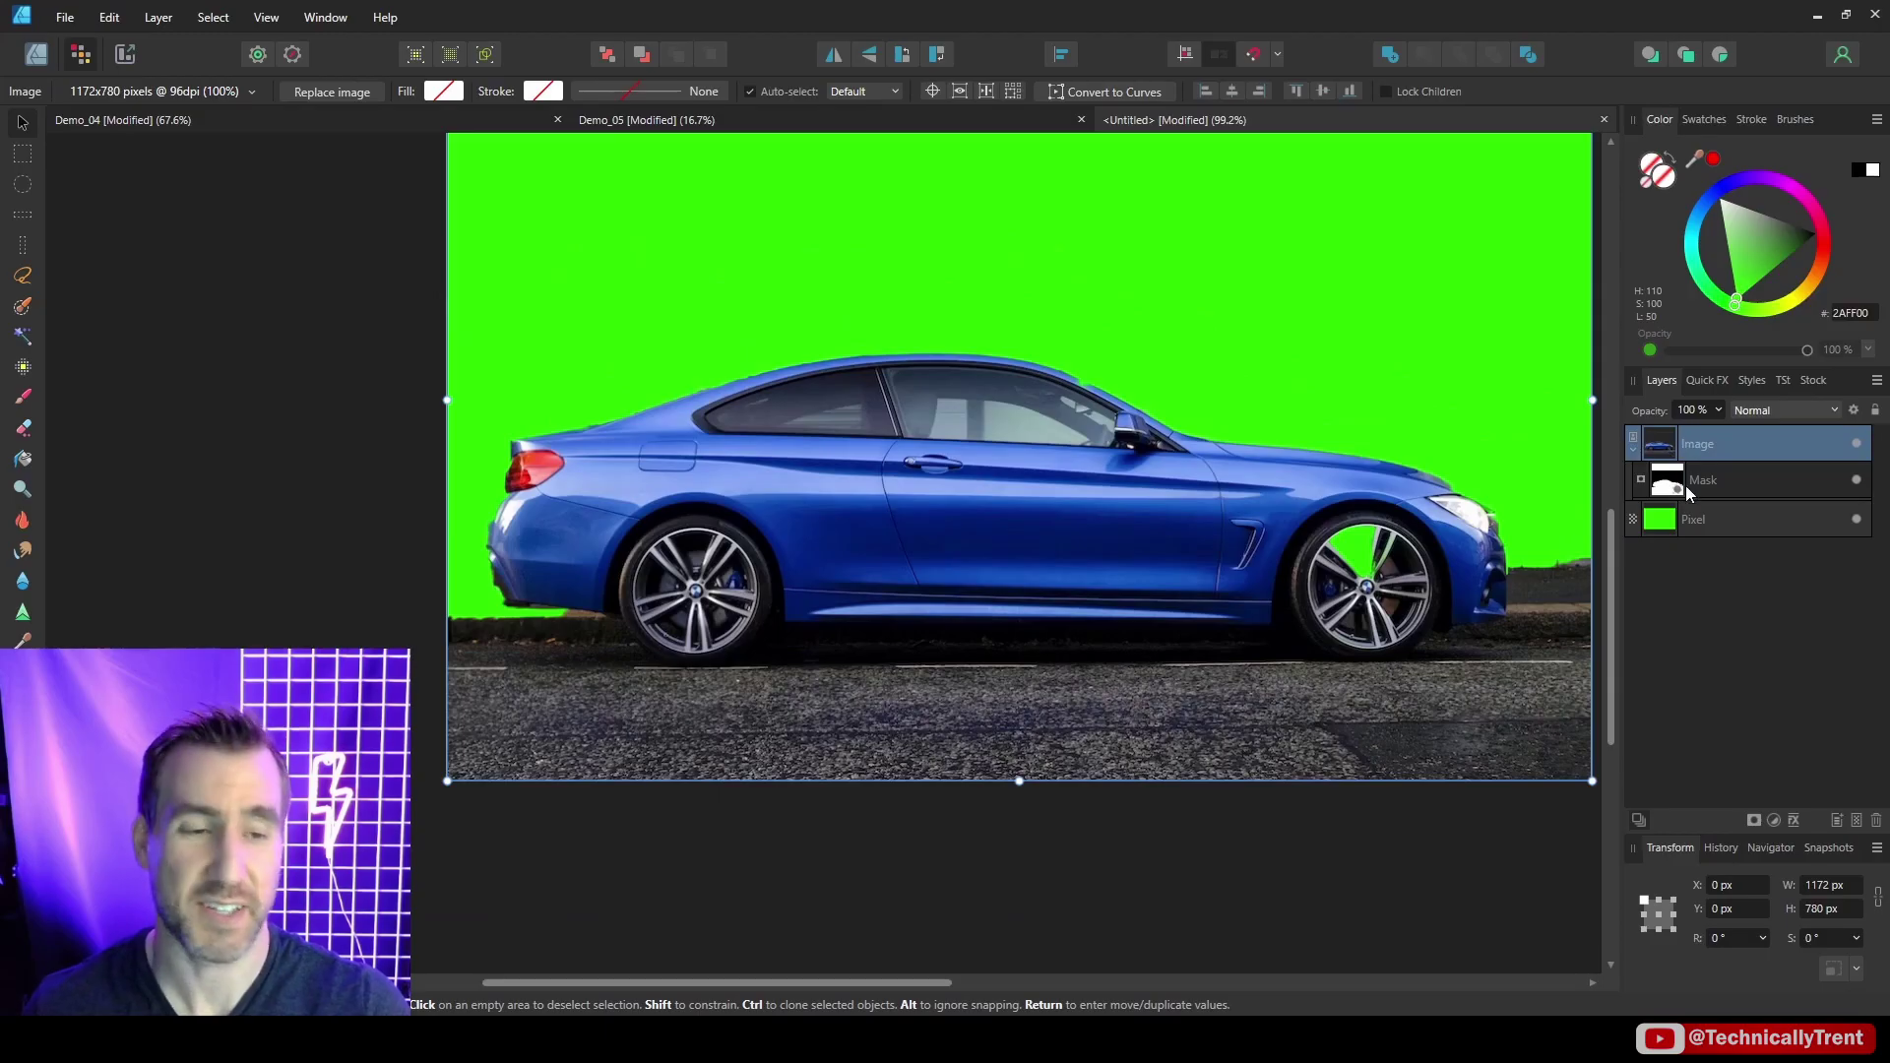
{"action": "left_click", "coordinate": [1686, 486]}
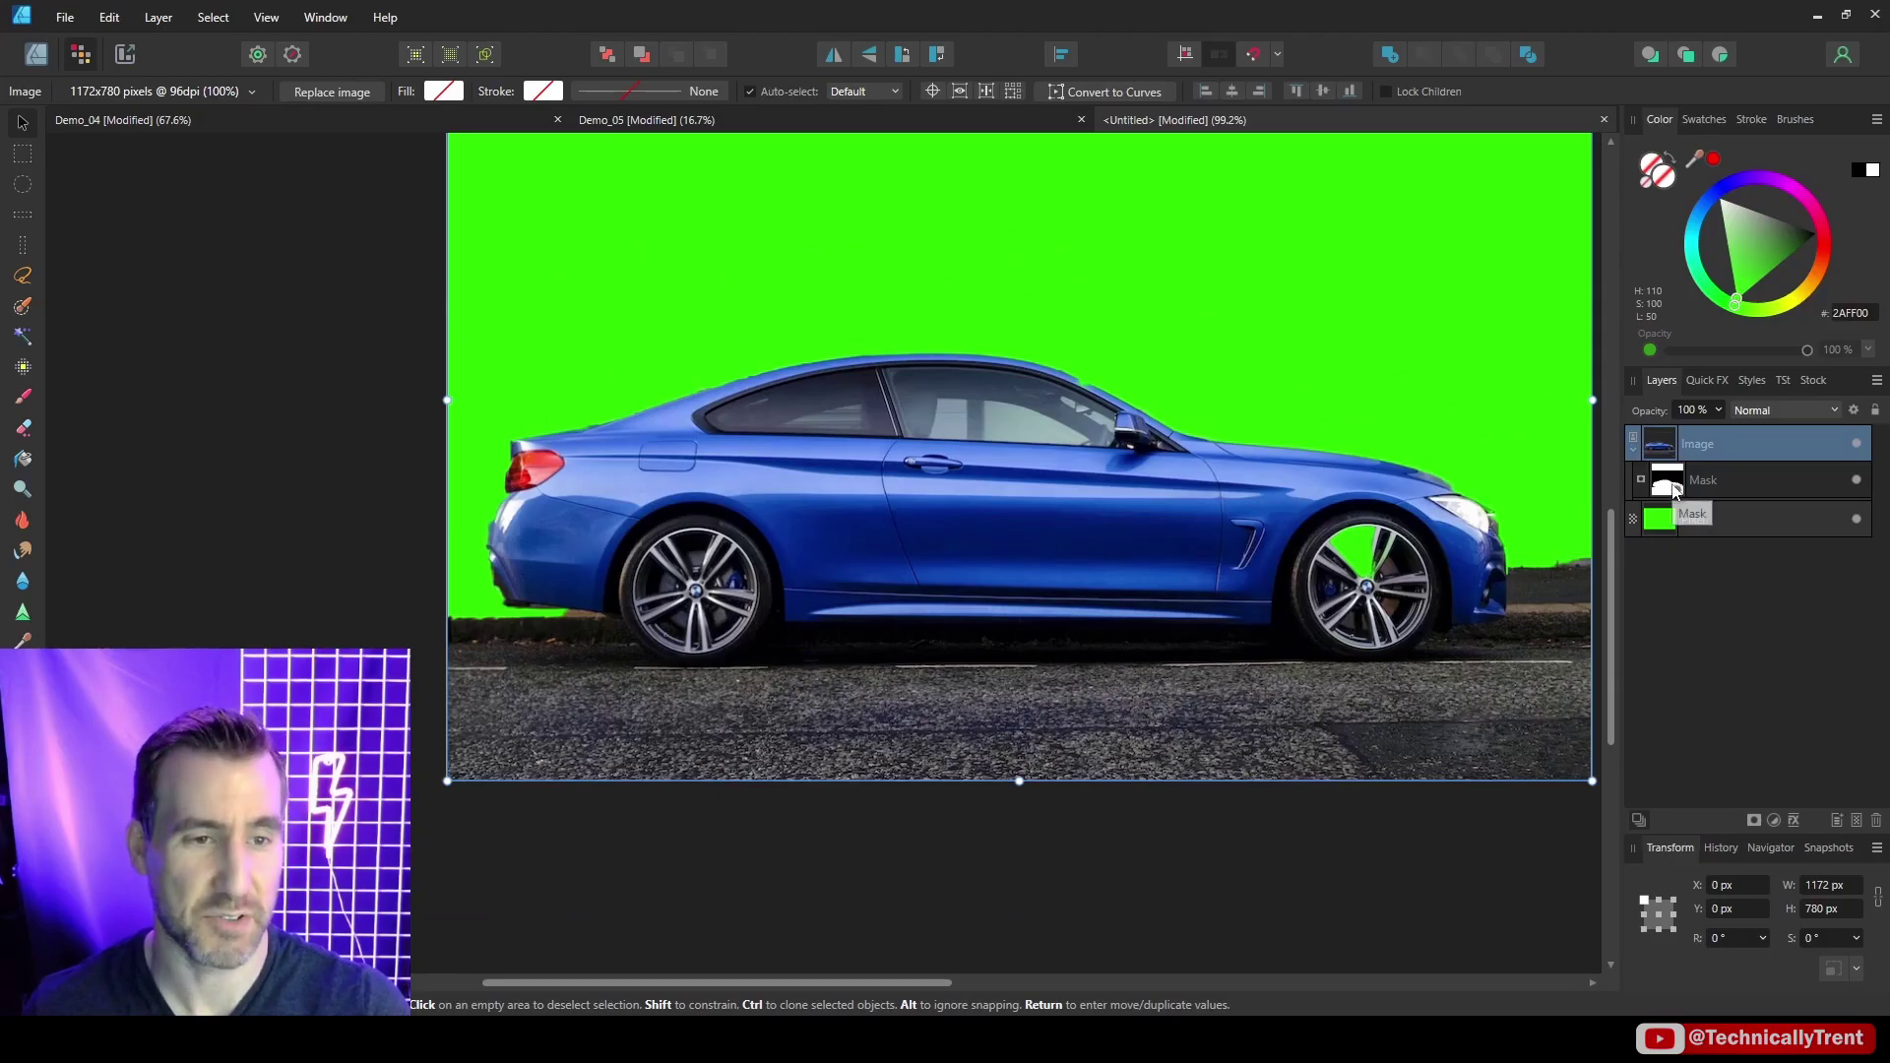
{"action": "left_click", "coordinate": [23, 396]}
{"action": "left_click", "coordinate": [1786, 126]}
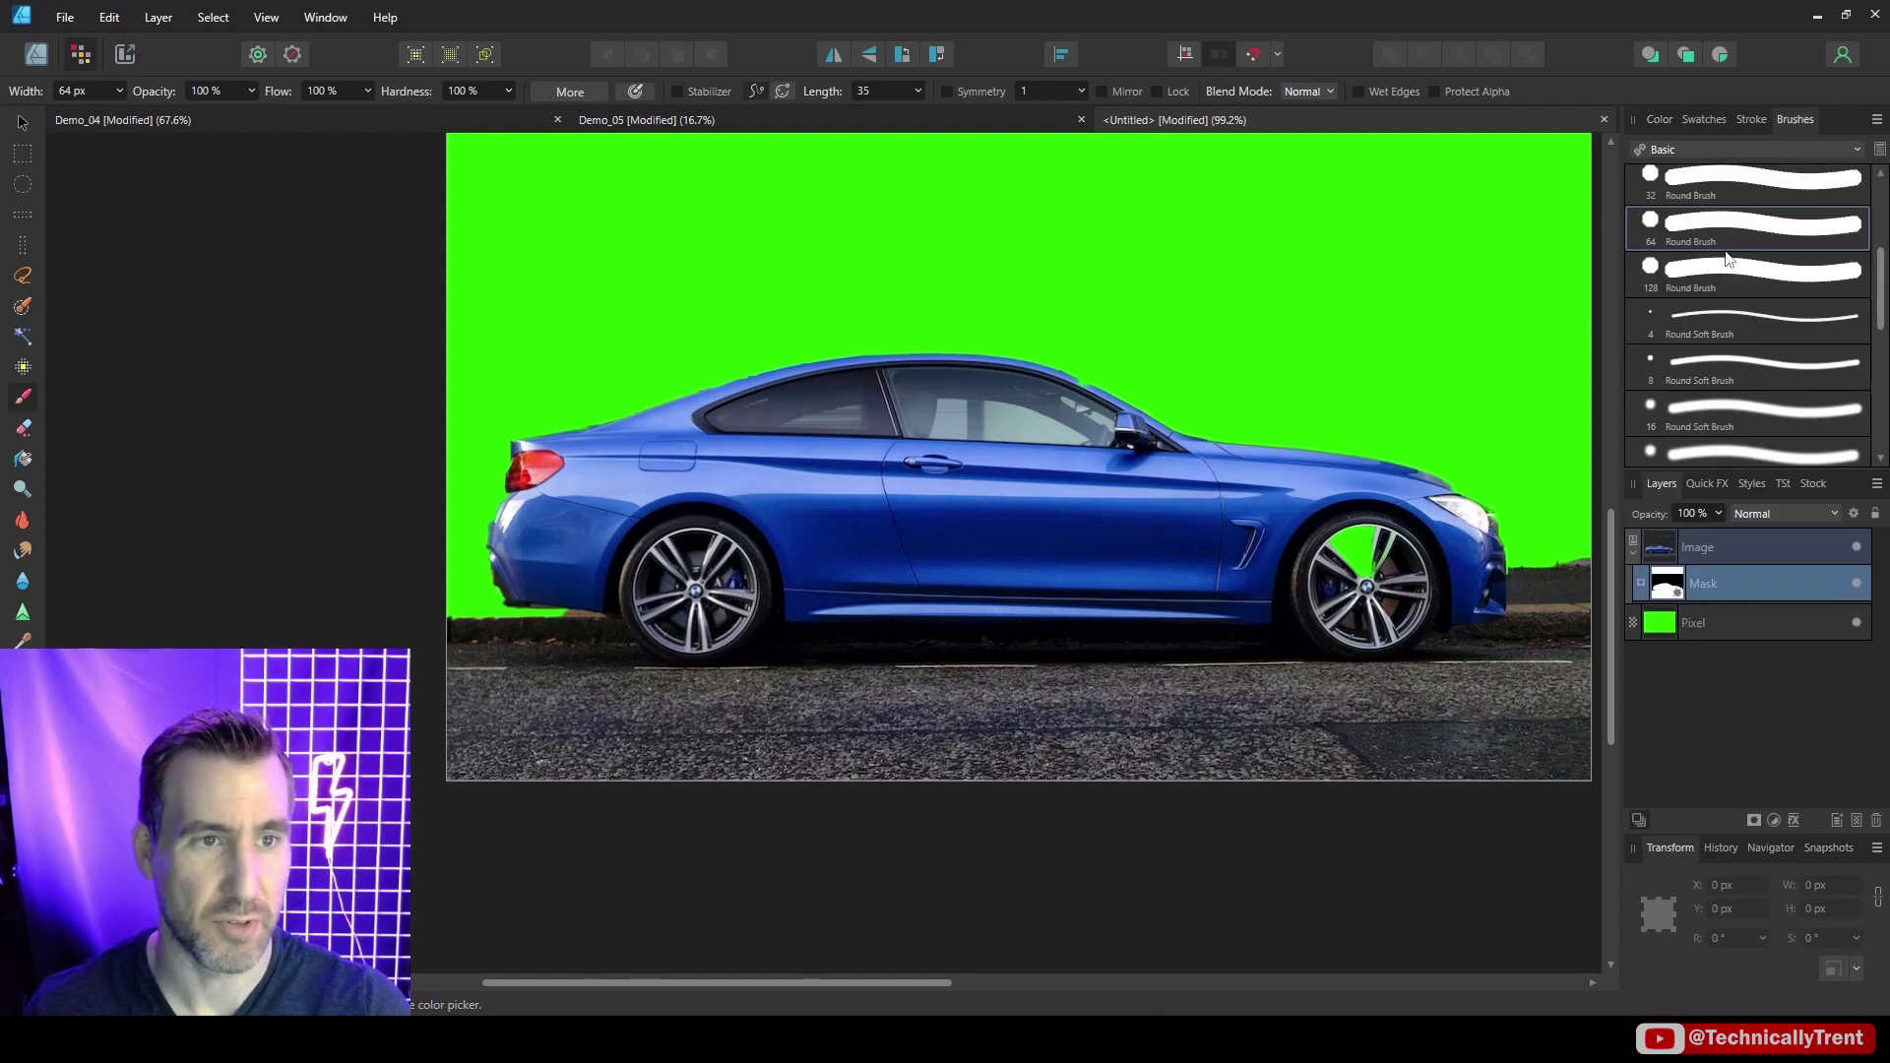
{"action": "left_click", "coordinate": [1660, 119]}
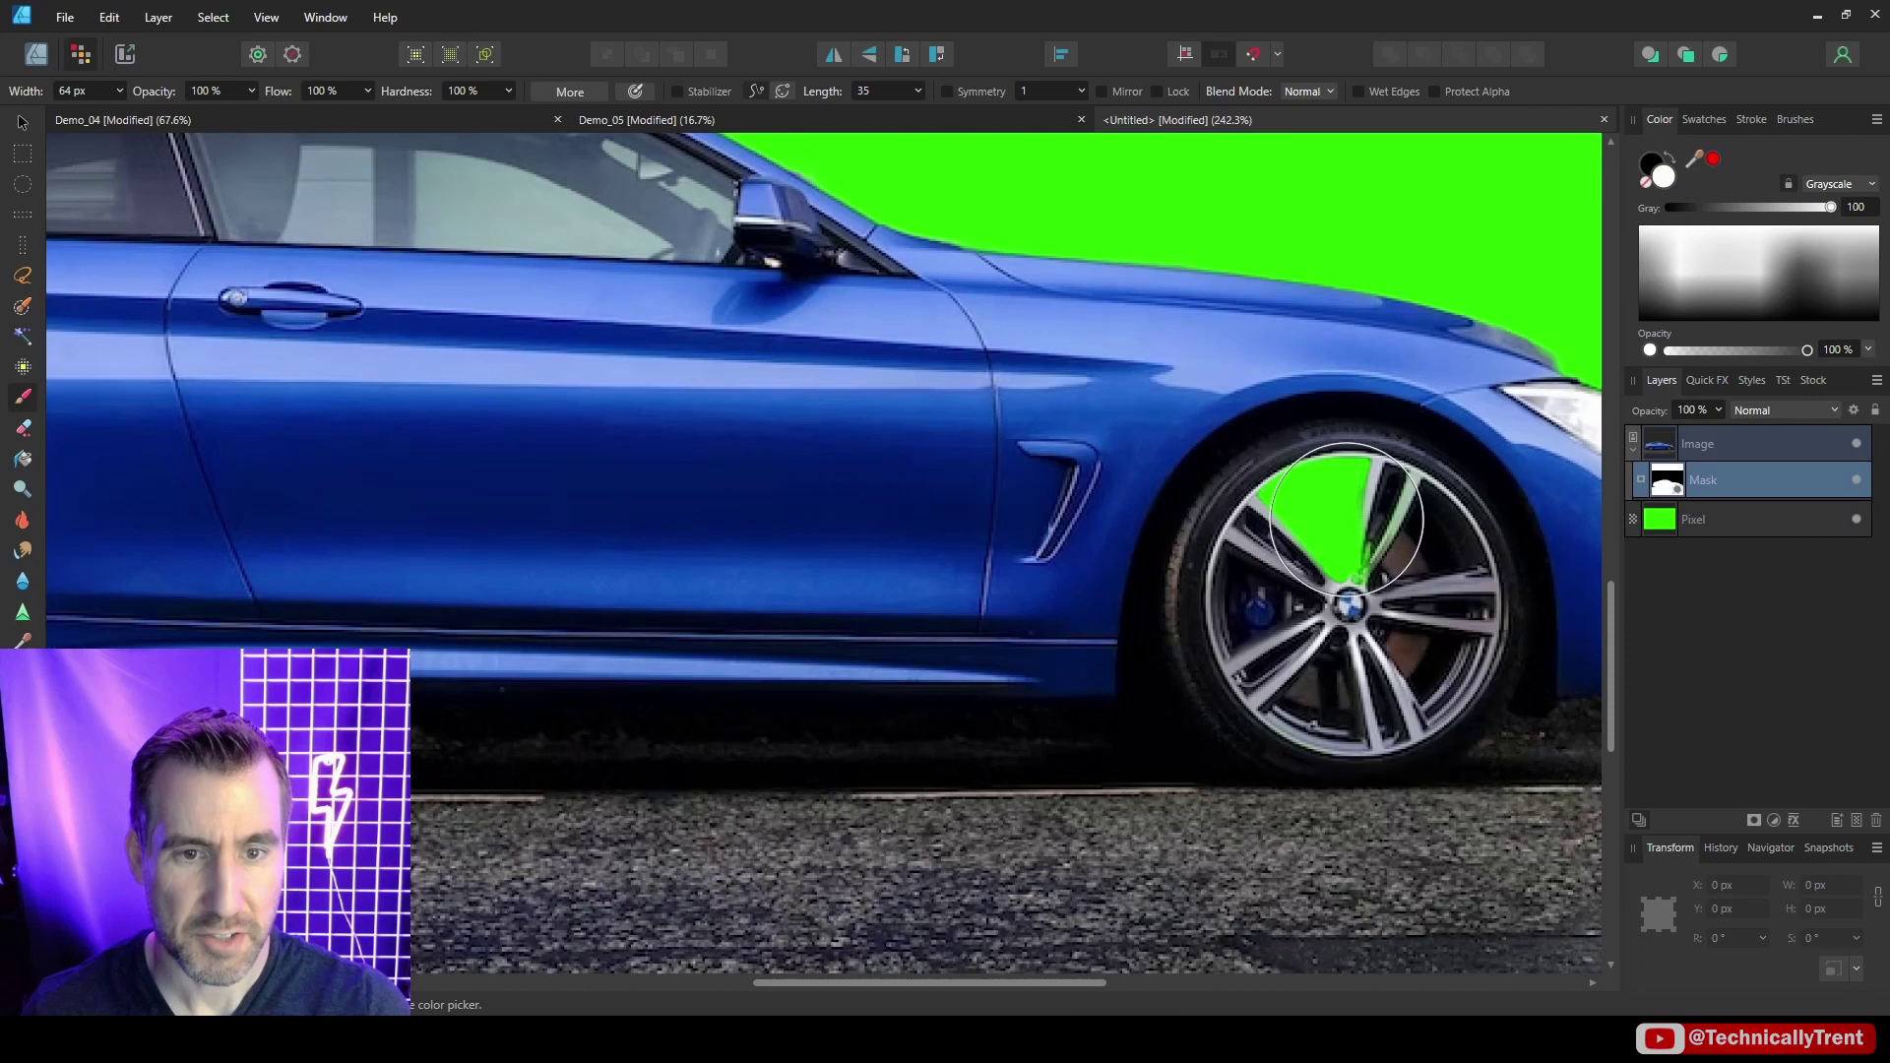
{"action": "left_click_drag", "start_coordinate": [1279, 463], "coordinate": [1368, 561]}
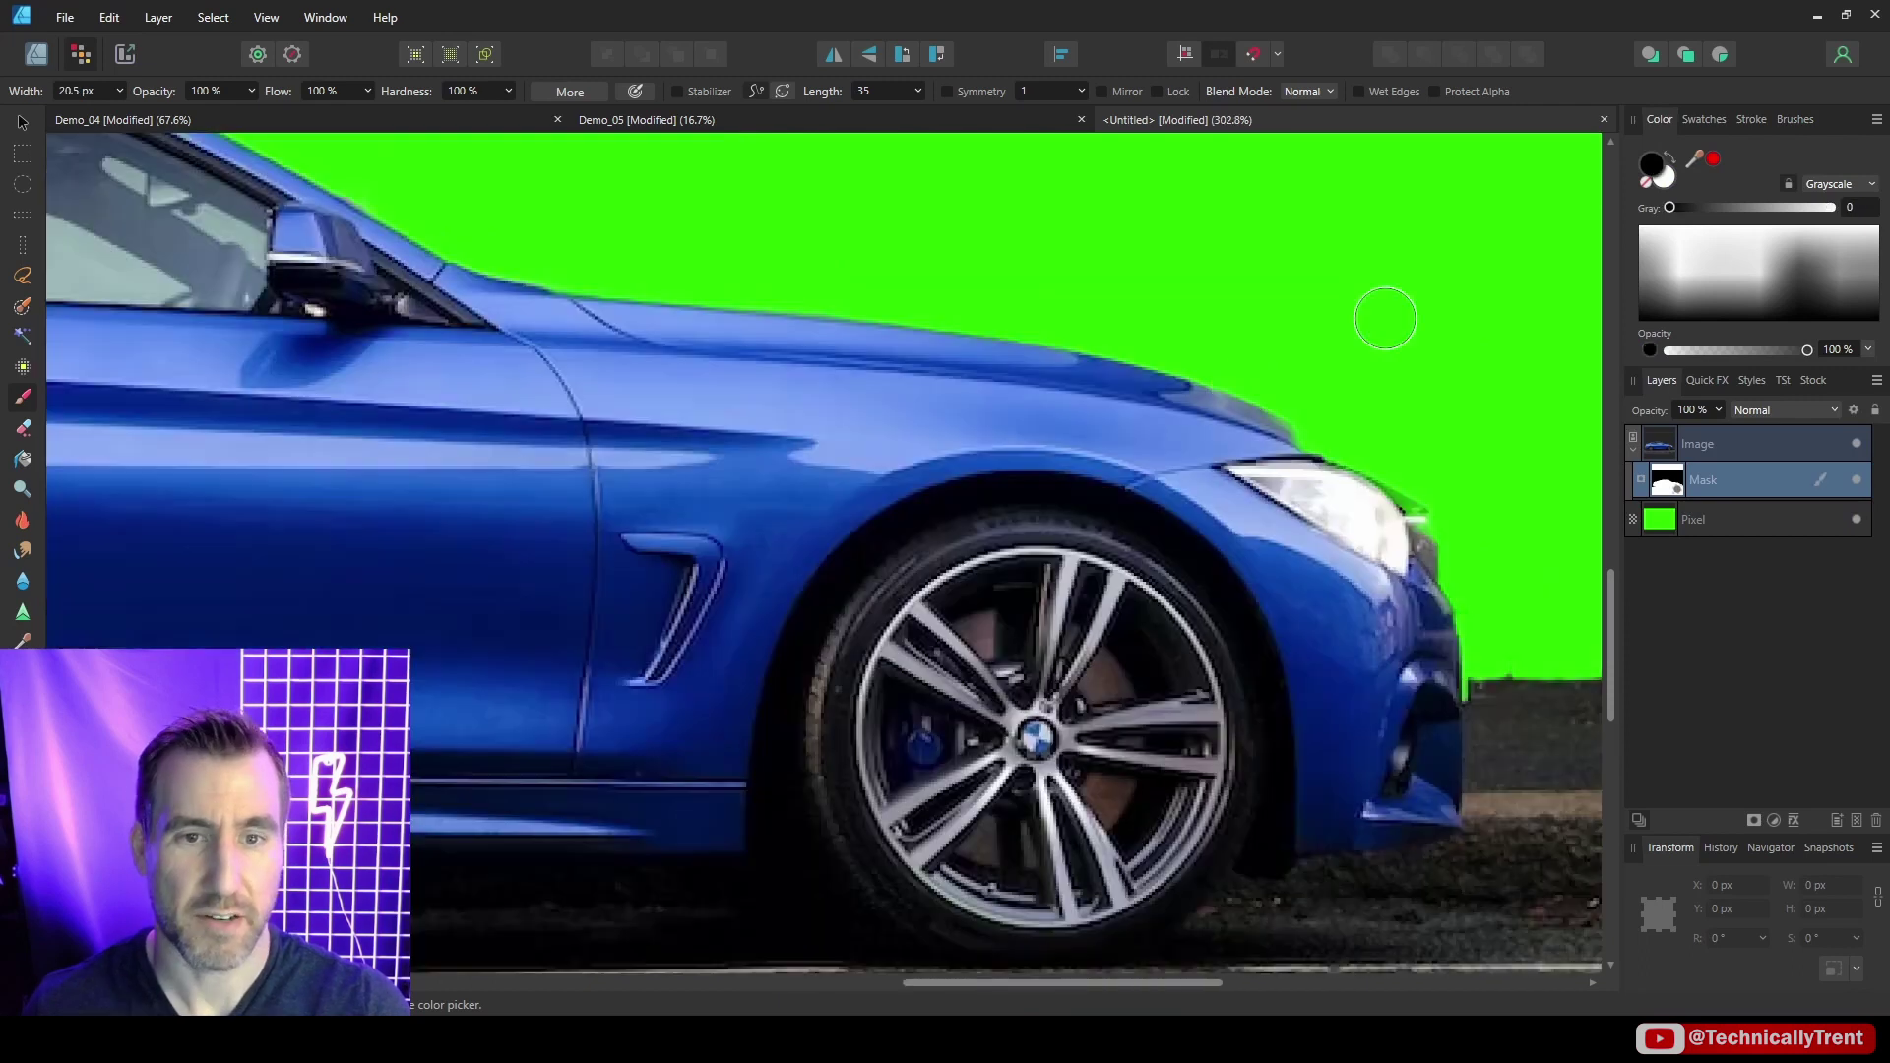
Refine the car's mask along the hood, headlight and front bumper, painting black to hide the background and white to restore the car
{"action": "key", "text": "x"}
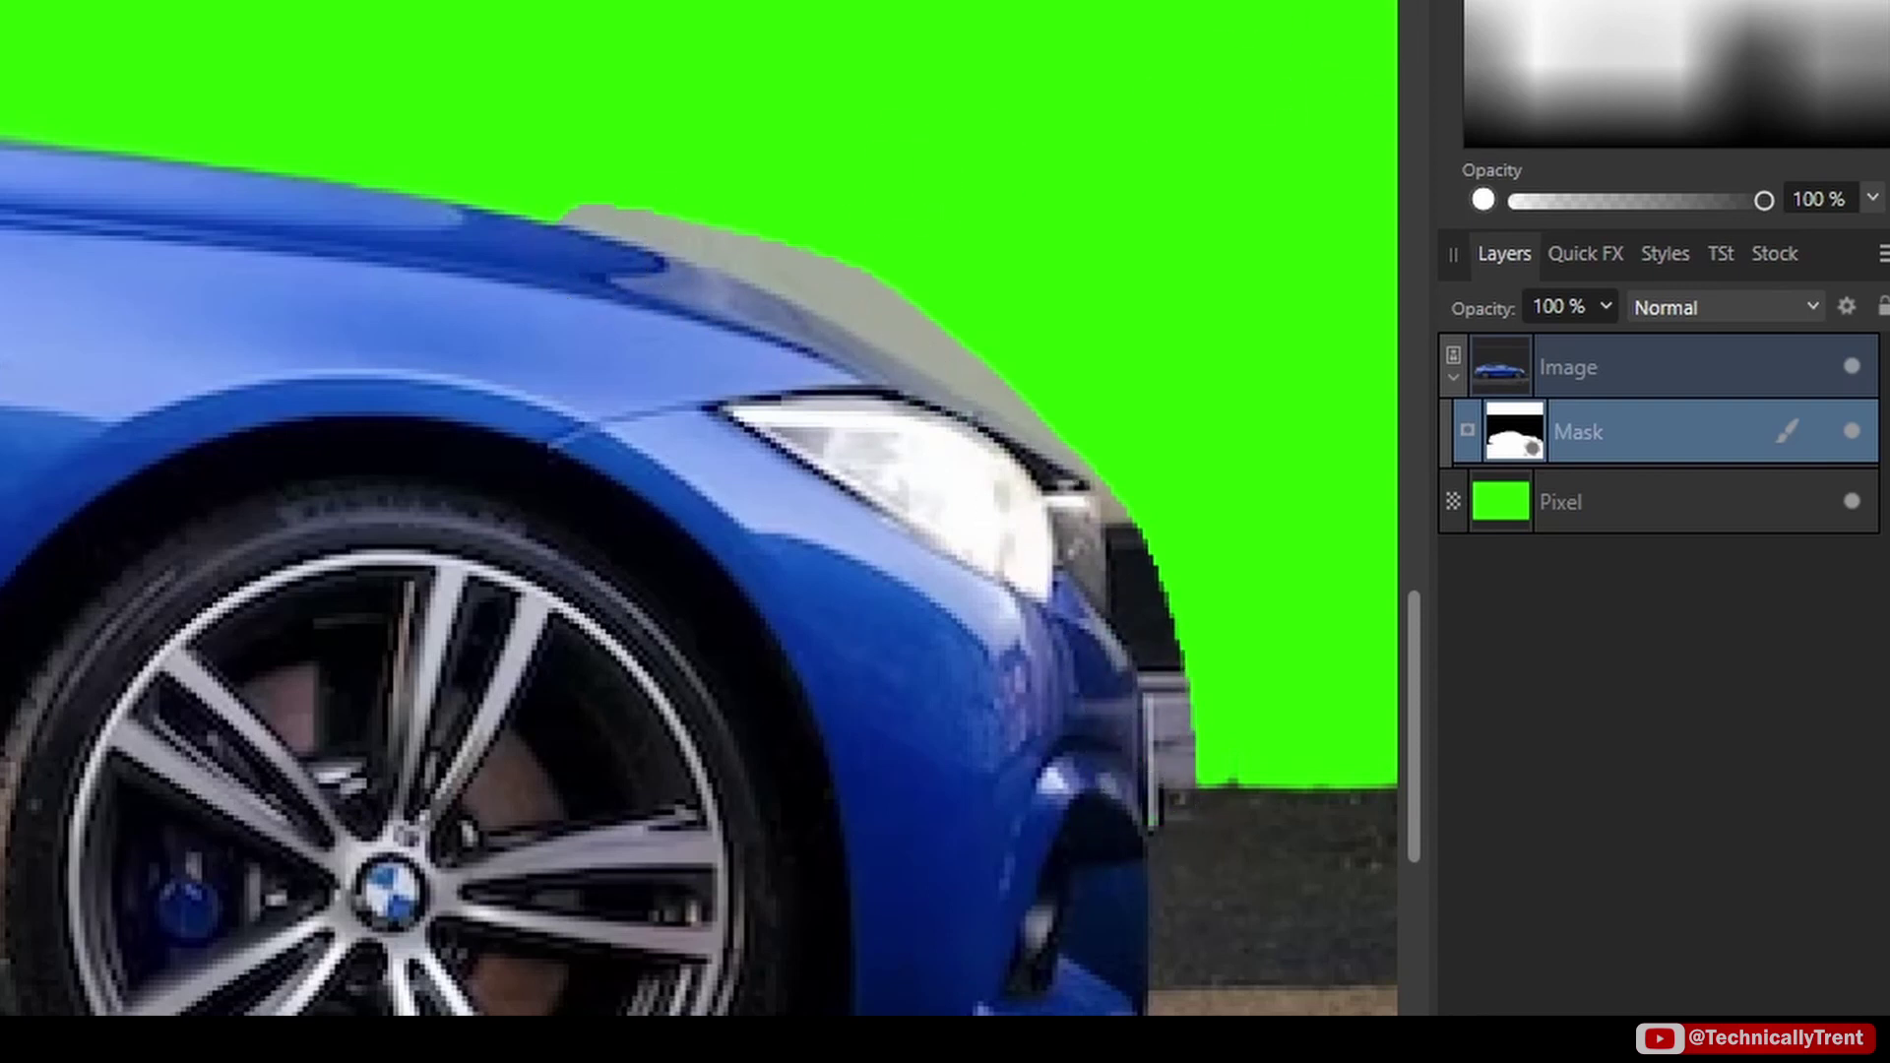
{"action": "key", "text": "x"}
{"action": "mouse_move", "coordinate": [561, 148]}
{"action": "left_mouse_down"}
{"action": "mouse_move", "coordinate": [843, 254]}
{"action": "mouse_move", "coordinate": [1056, 398]}
{"action": "mouse_move", "coordinate": [1161, 519]}
{"action": "mouse_move", "coordinate": [1225, 747]}
{"action": "left_mouse_up"}
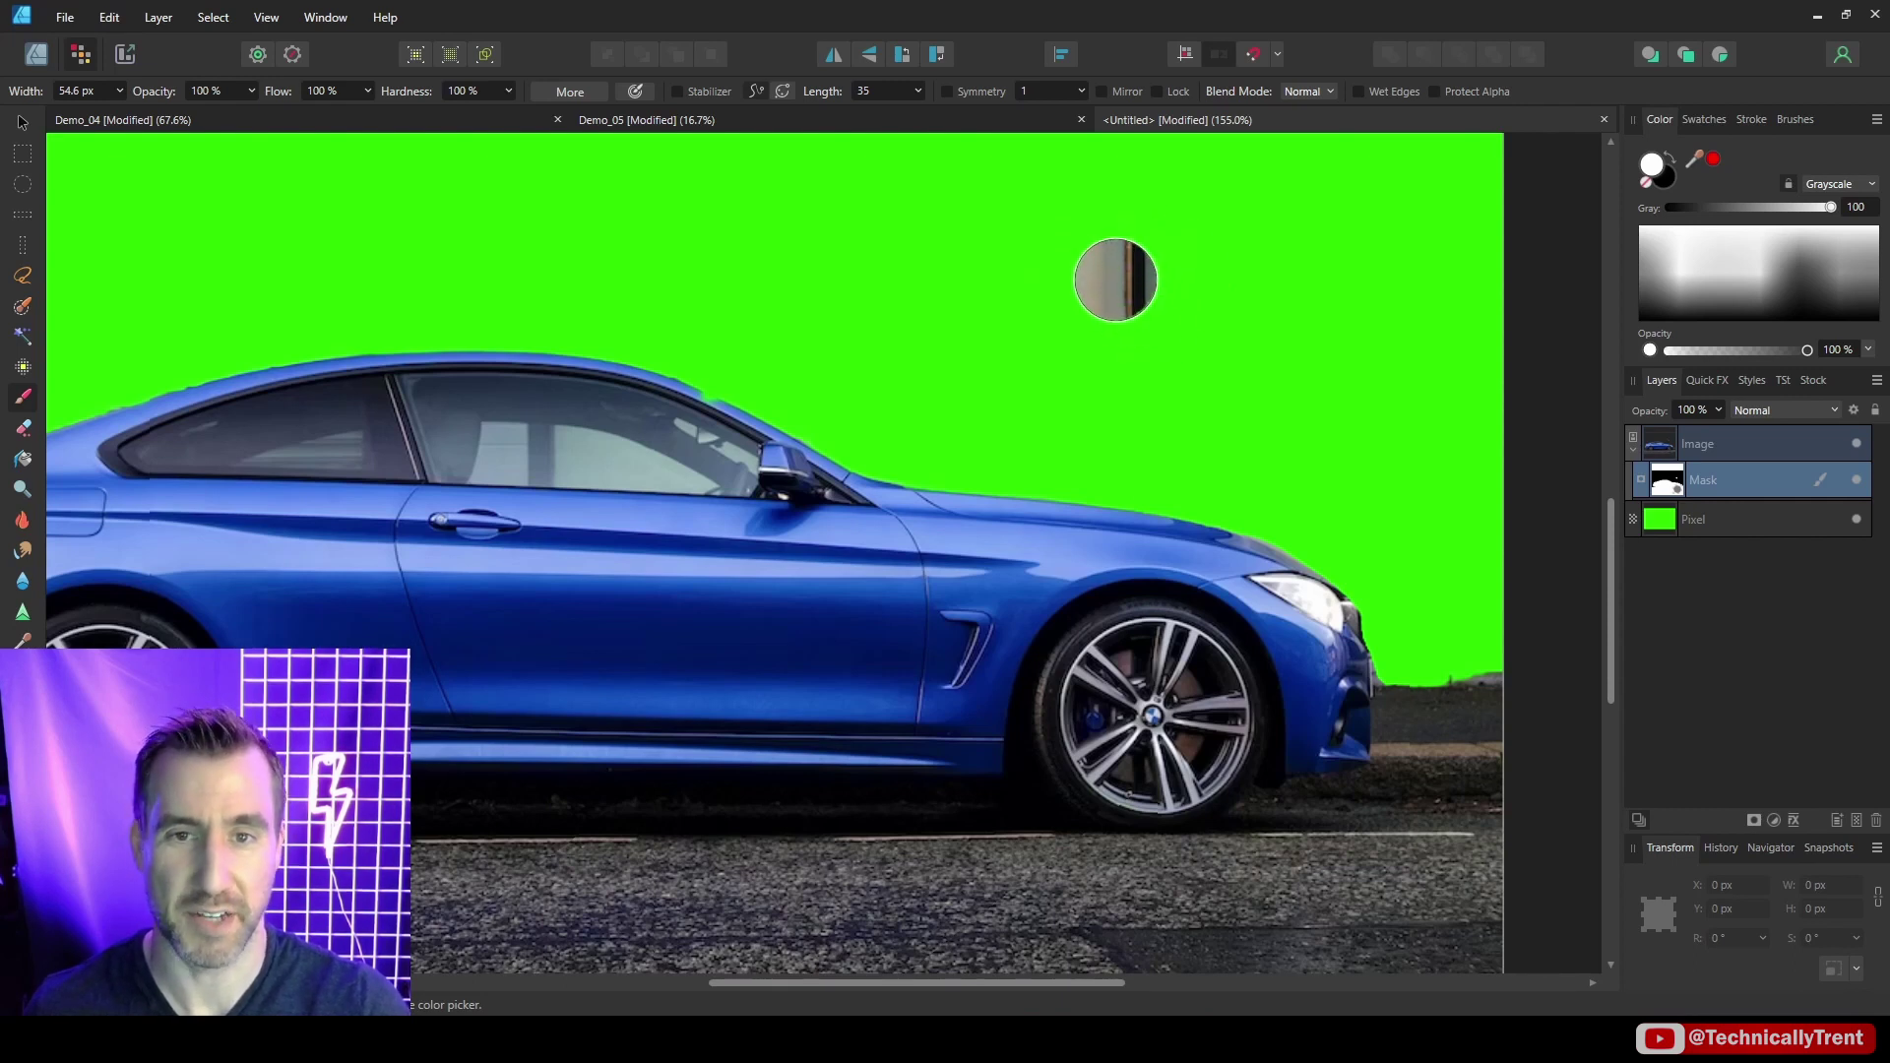
Try painting white on the car's mask in the green area above the hood, and undo the stroke
{"action": "left_click_drag", "start_coordinate": [1115, 280], "coordinate": [1196, 300]}
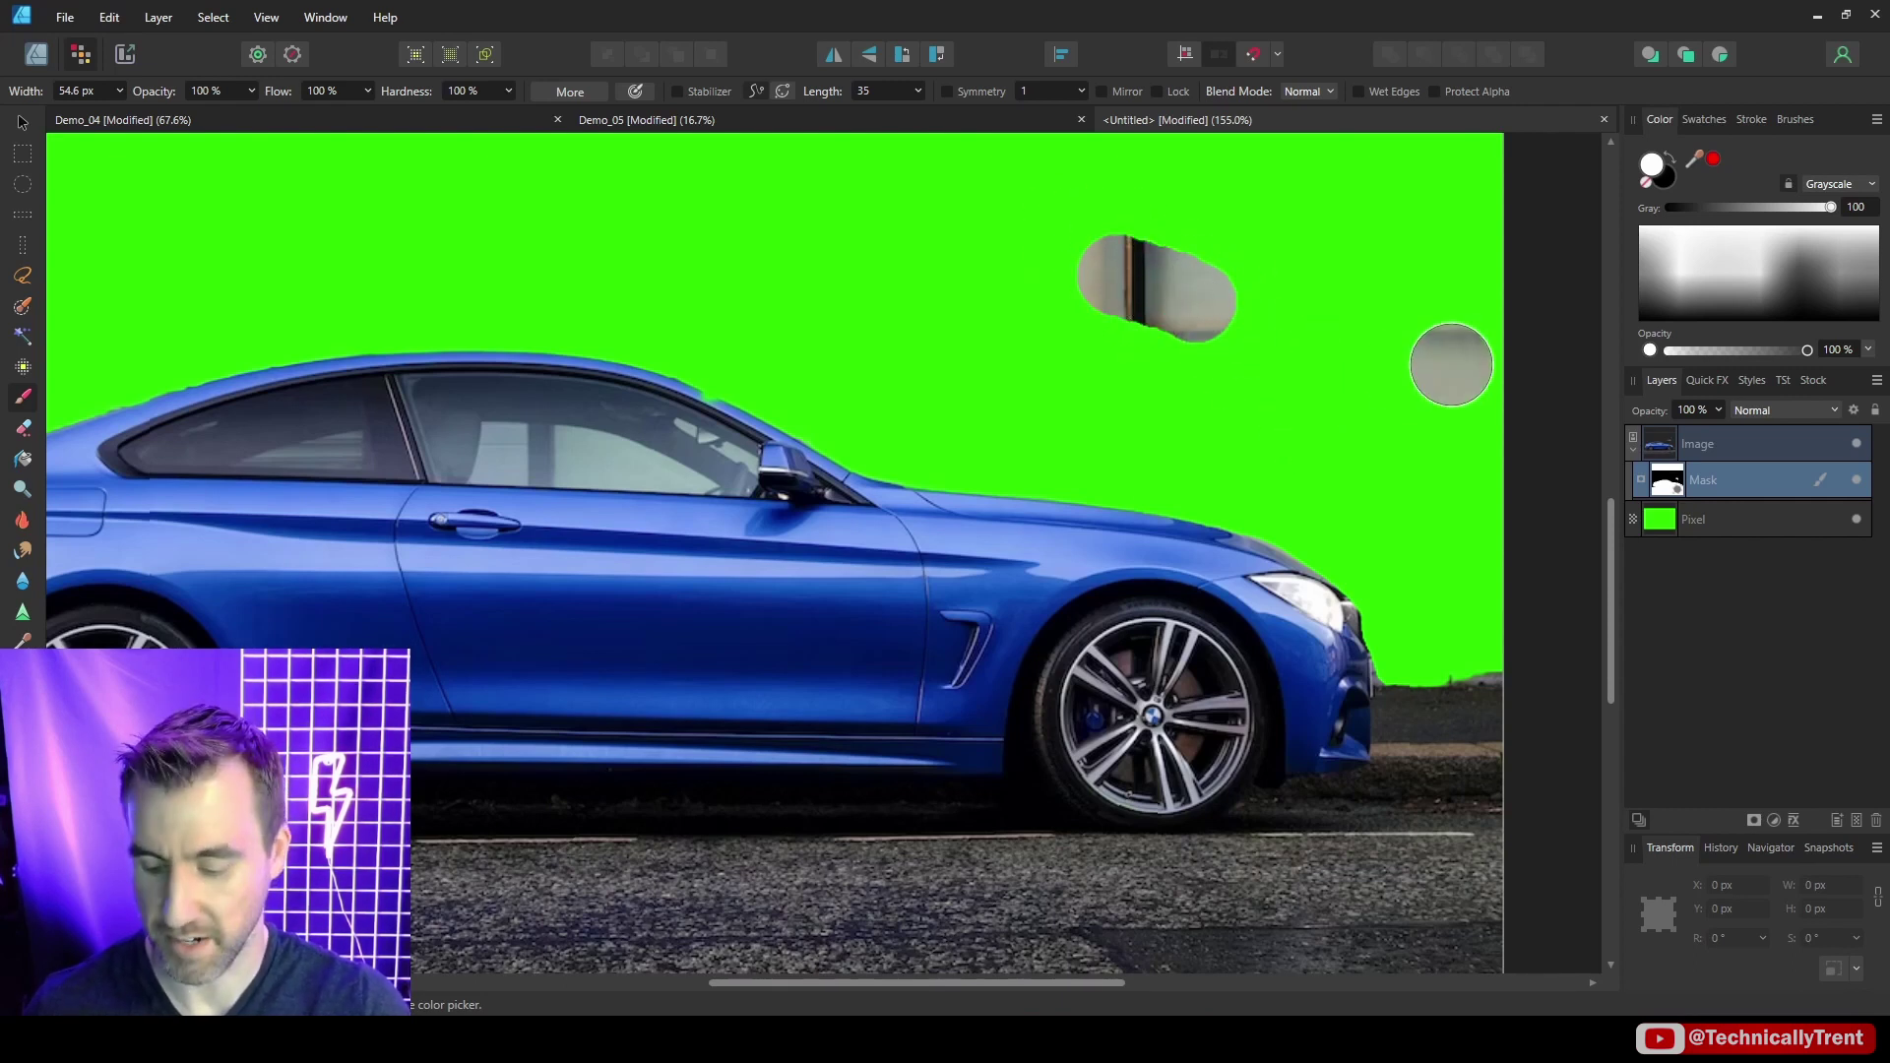
{"action": "key", "text": "ctrl+z"}
Paint black across the car's front door on the mask to hide it, and start restoring the area around it with white
{"action": "key", "text": "x"}
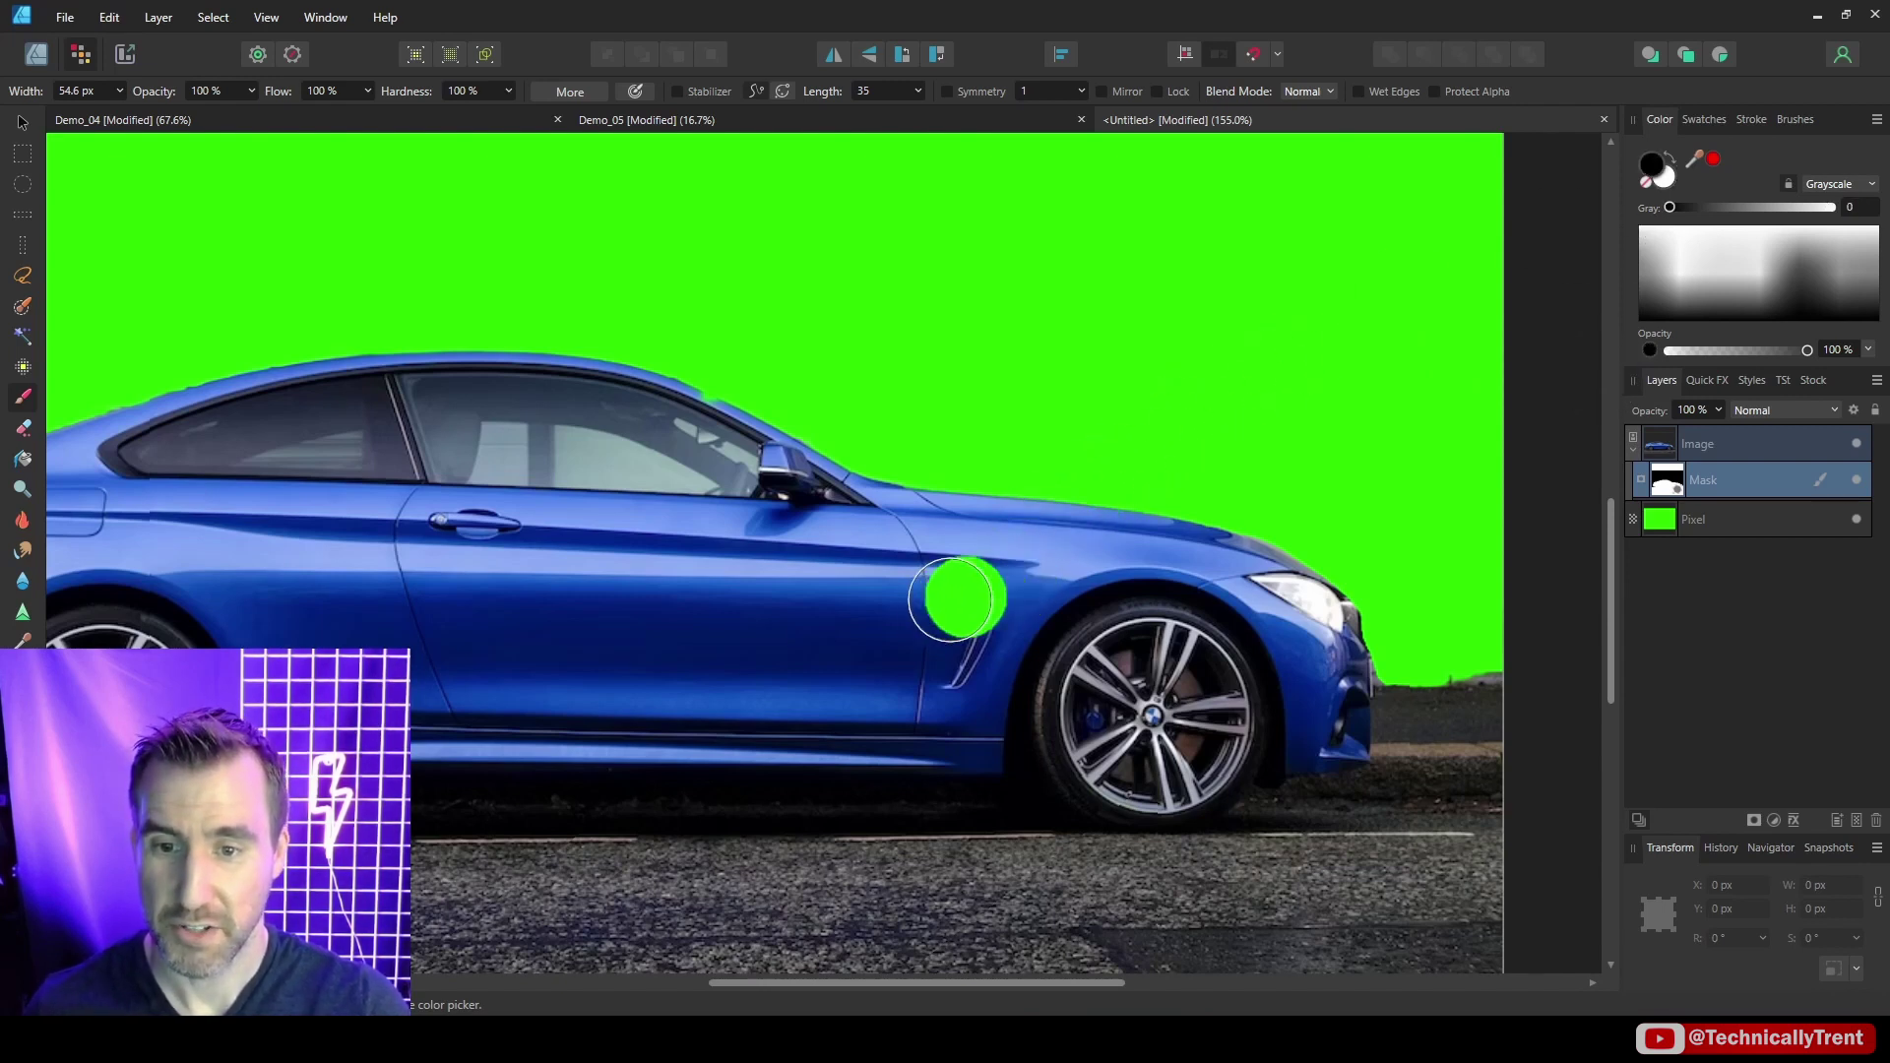
{"action": "left_click_drag", "start_coordinate": [517, 553], "coordinate": [835, 581]}
{"action": "key", "text": "x"}
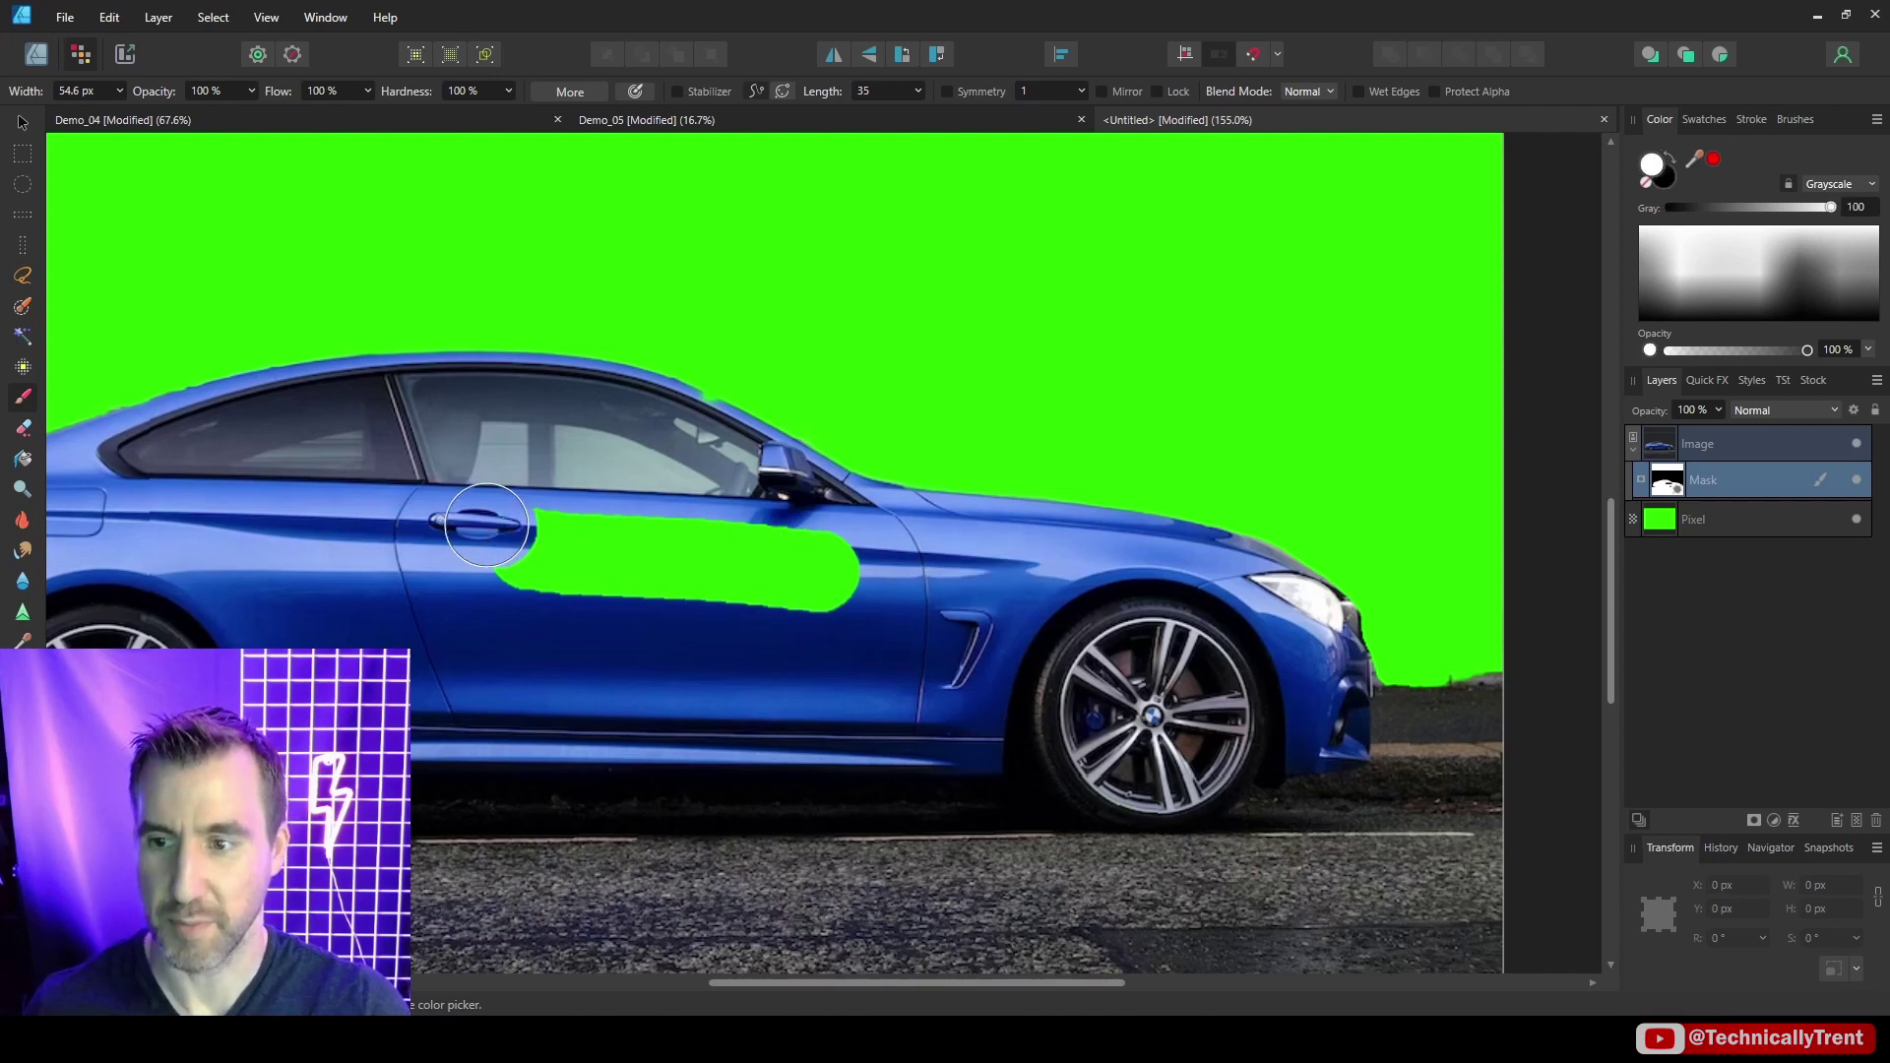
{"action": "mouse_move", "coordinate": [485, 523]}
{"action": "left_mouse_down"}
{"action": "mouse_move", "coordinate": [871, 557]}
{"action": "mouse_move", "coordinate": [426, 574]}
{"action": "left_mouse_up"}
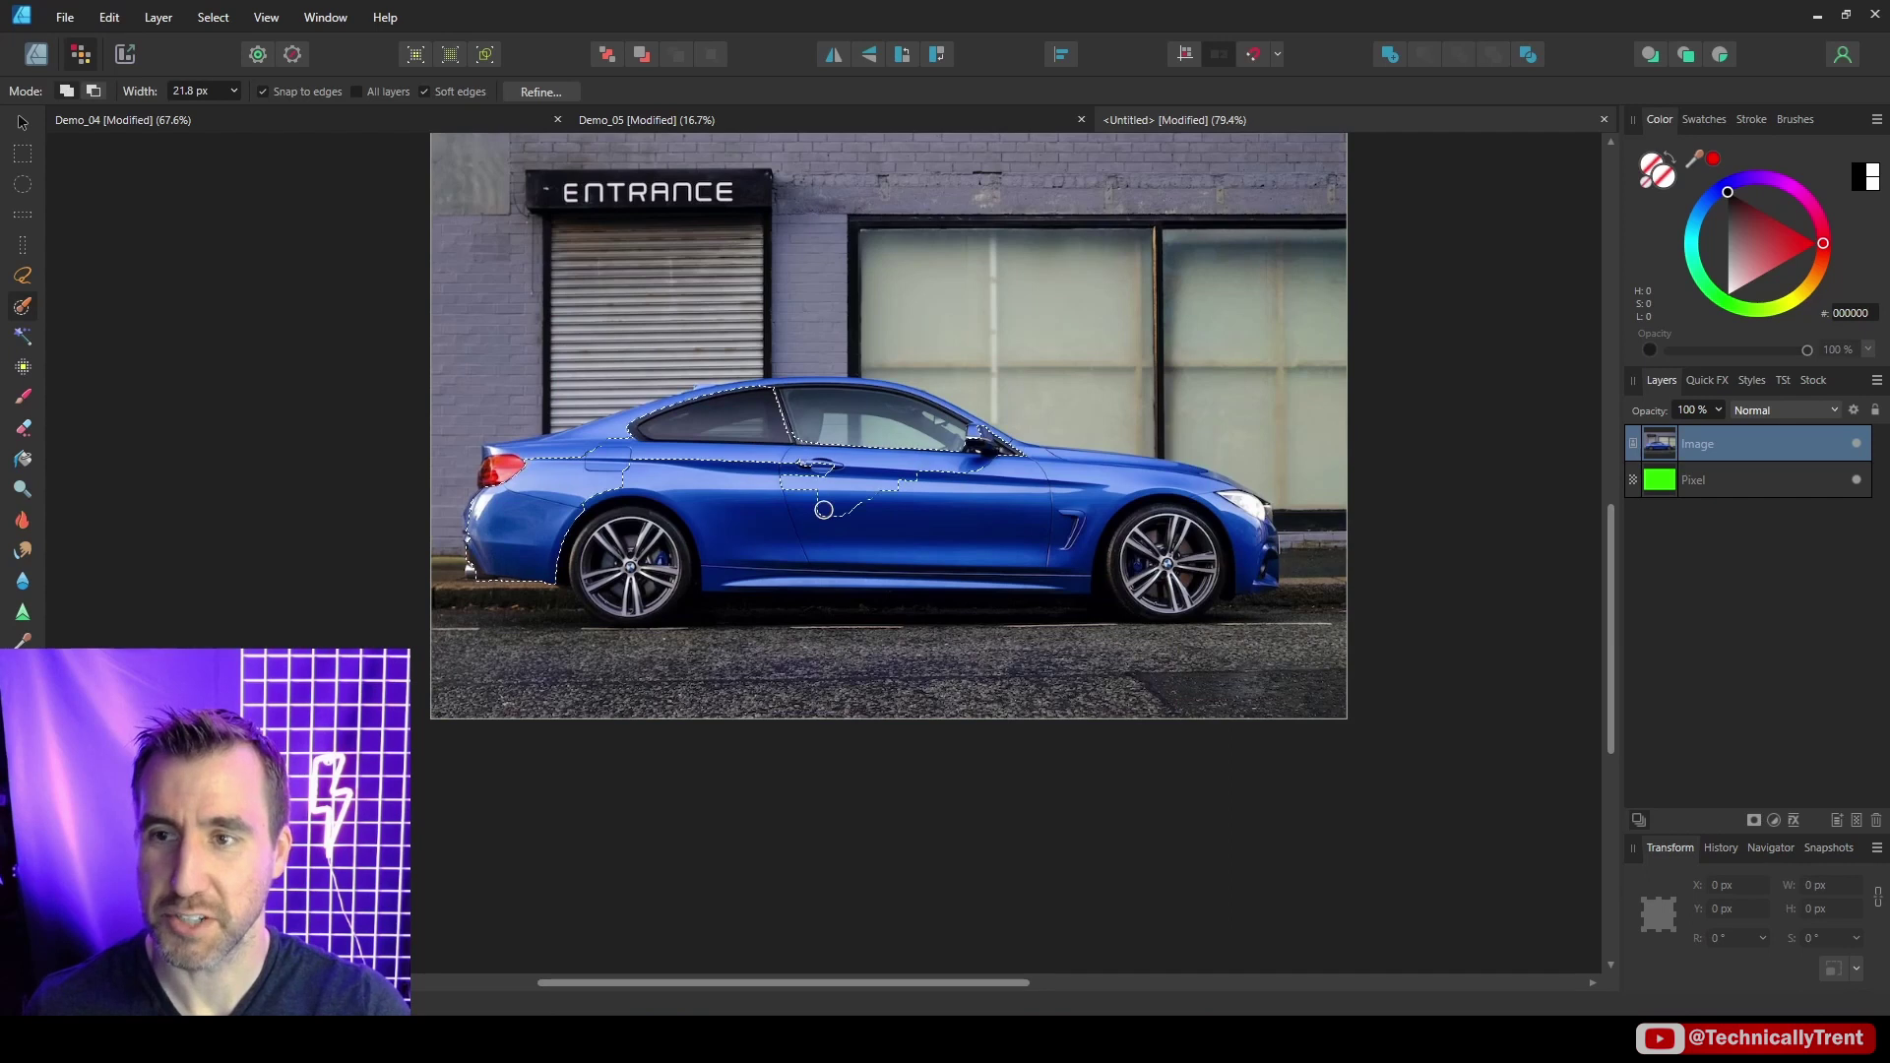
Brush a selection over the rear and door of the blue car with the Selection Brush Tool
{"action": "left_click_drag", "start_coordinate": [824, 509], "coordinate": [1044, 480]}
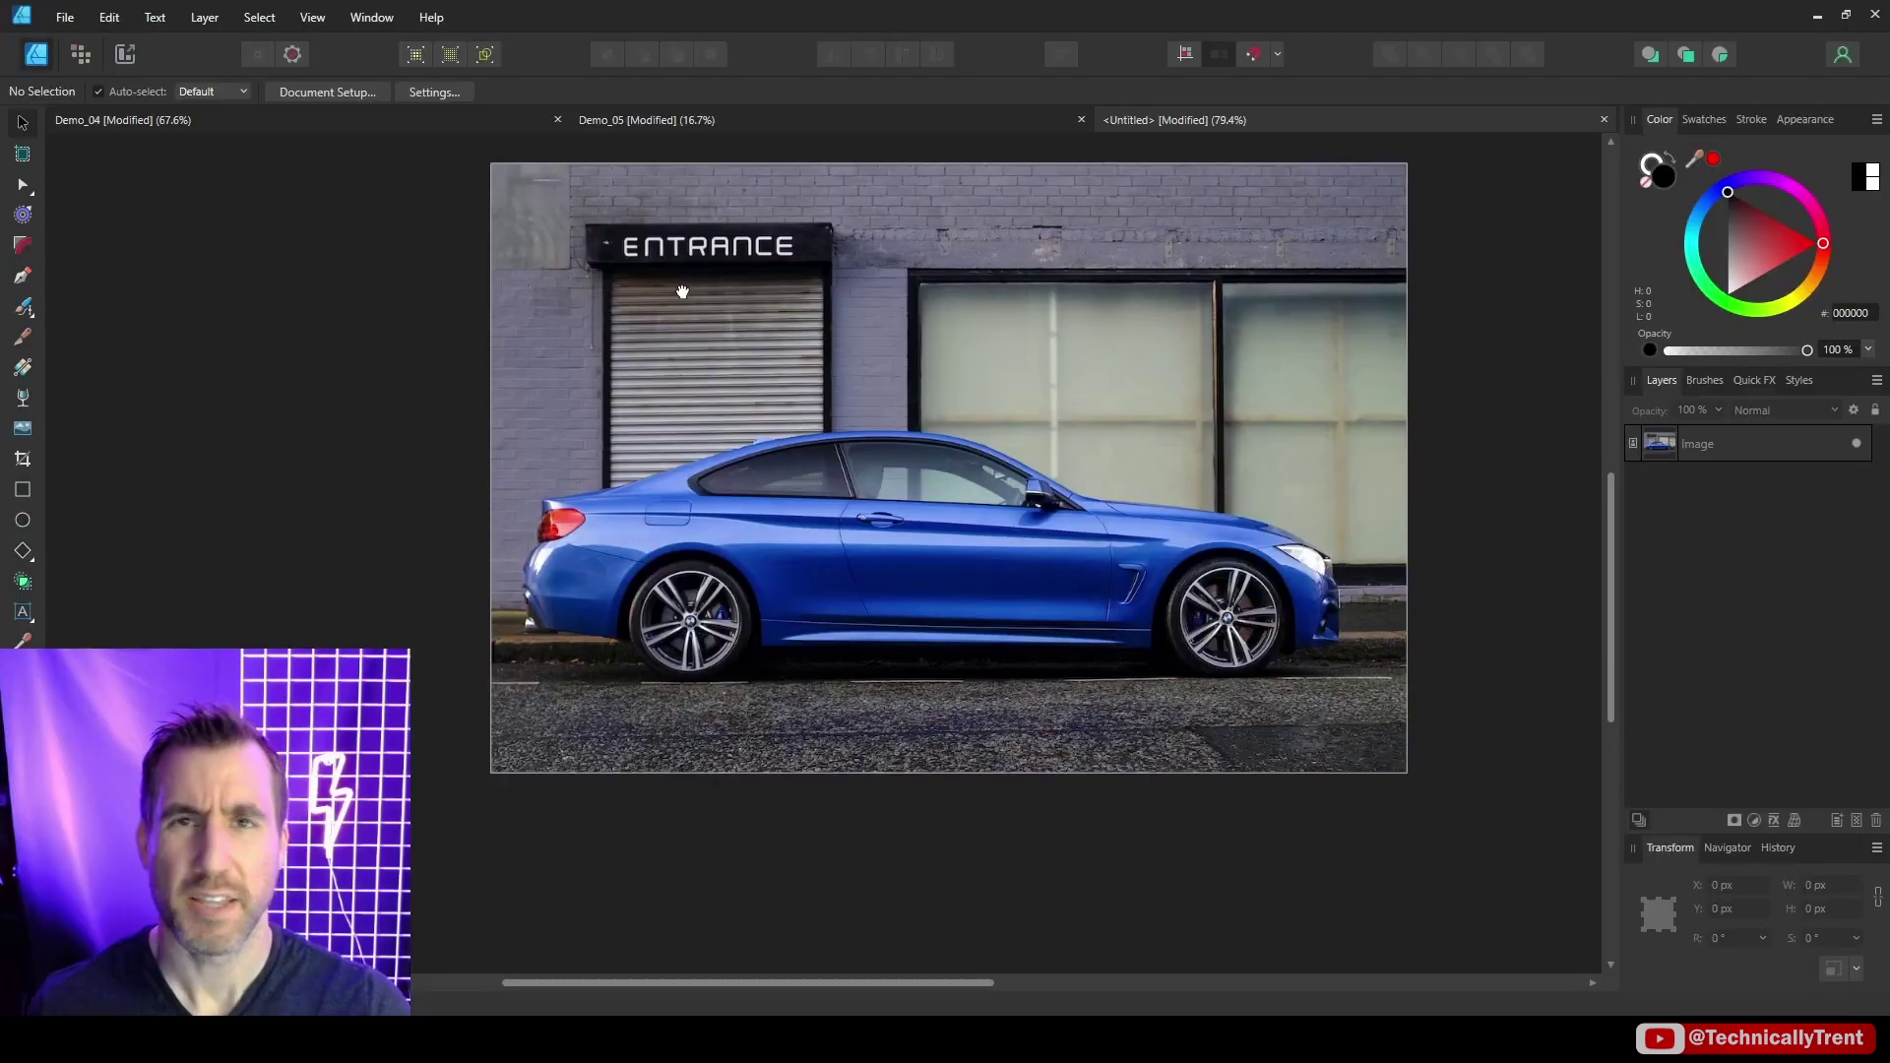
{"action": "left_click_drag", "start_coordinate": [680, 292], "coordinate": [700, 345]}
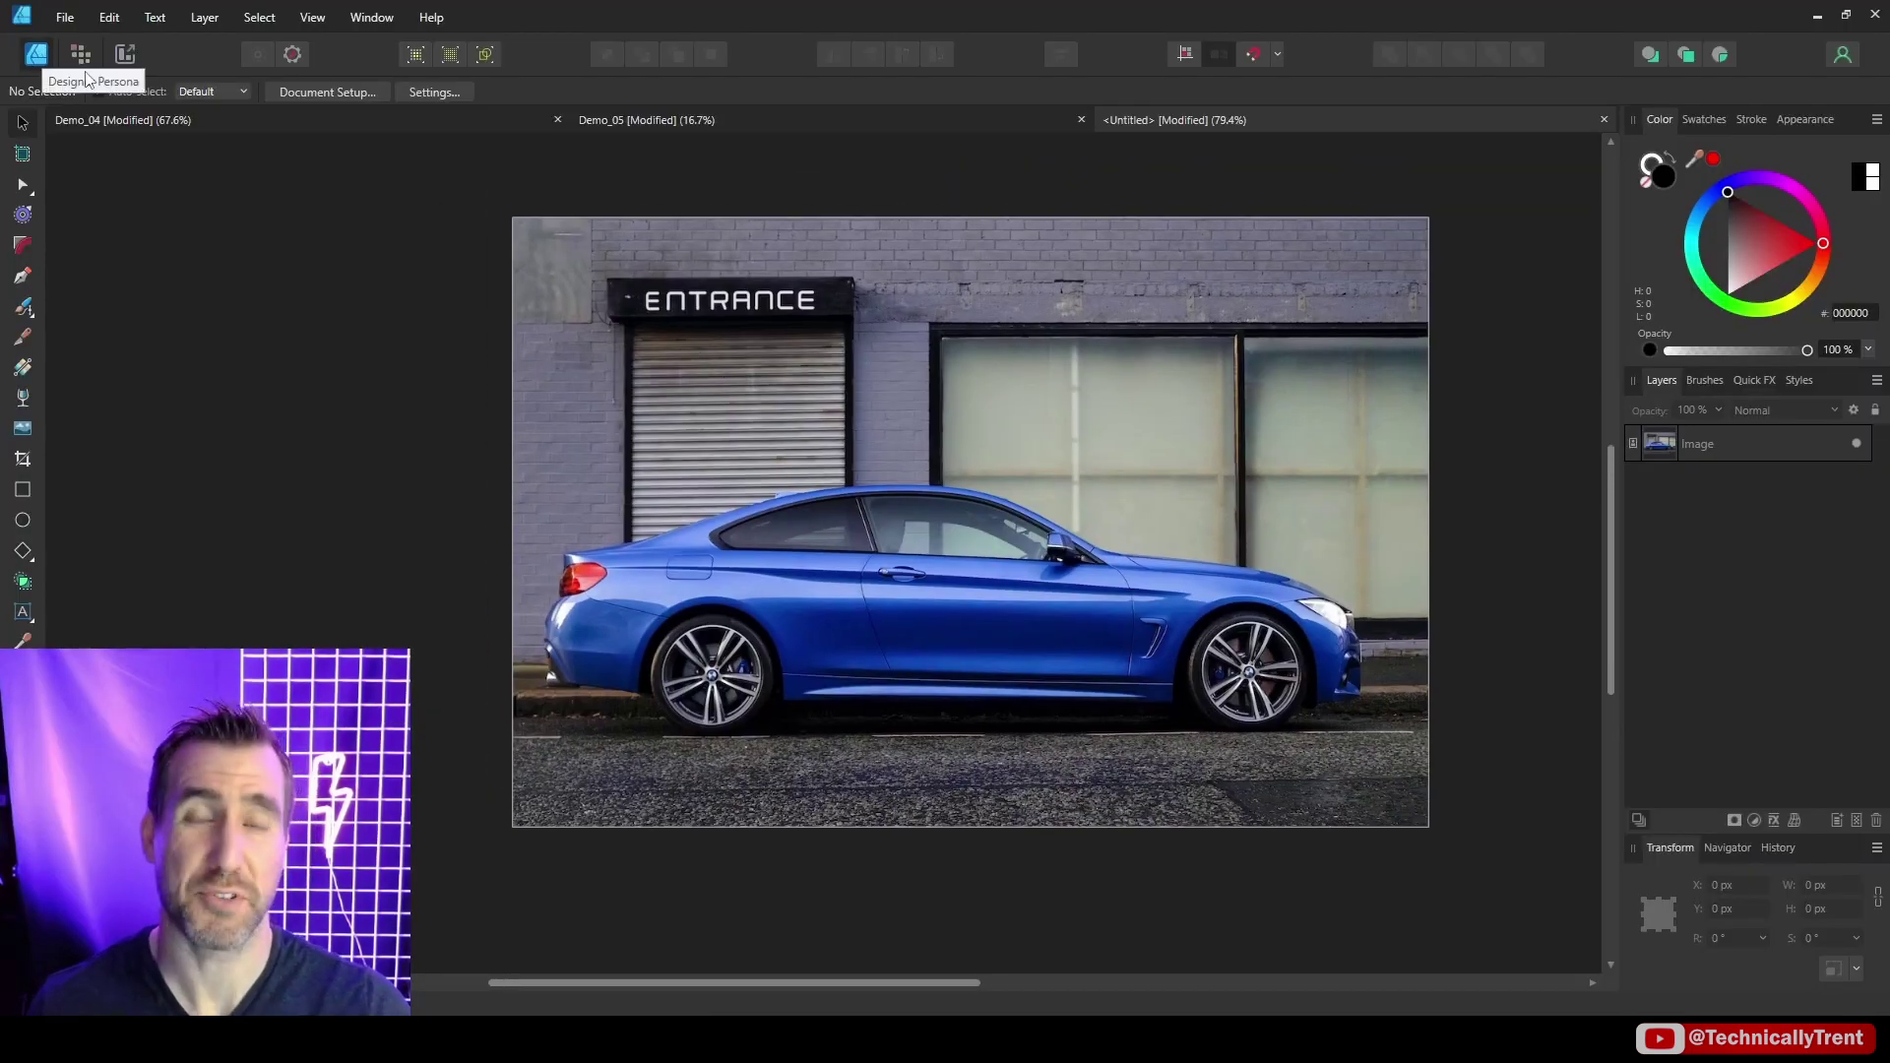
Mask the car image, apply a downward white-to-black linear gradient to the mask with the Fill Tool, and delete the mask
{"action": "left_click", "coordinate": [1666, 445]}
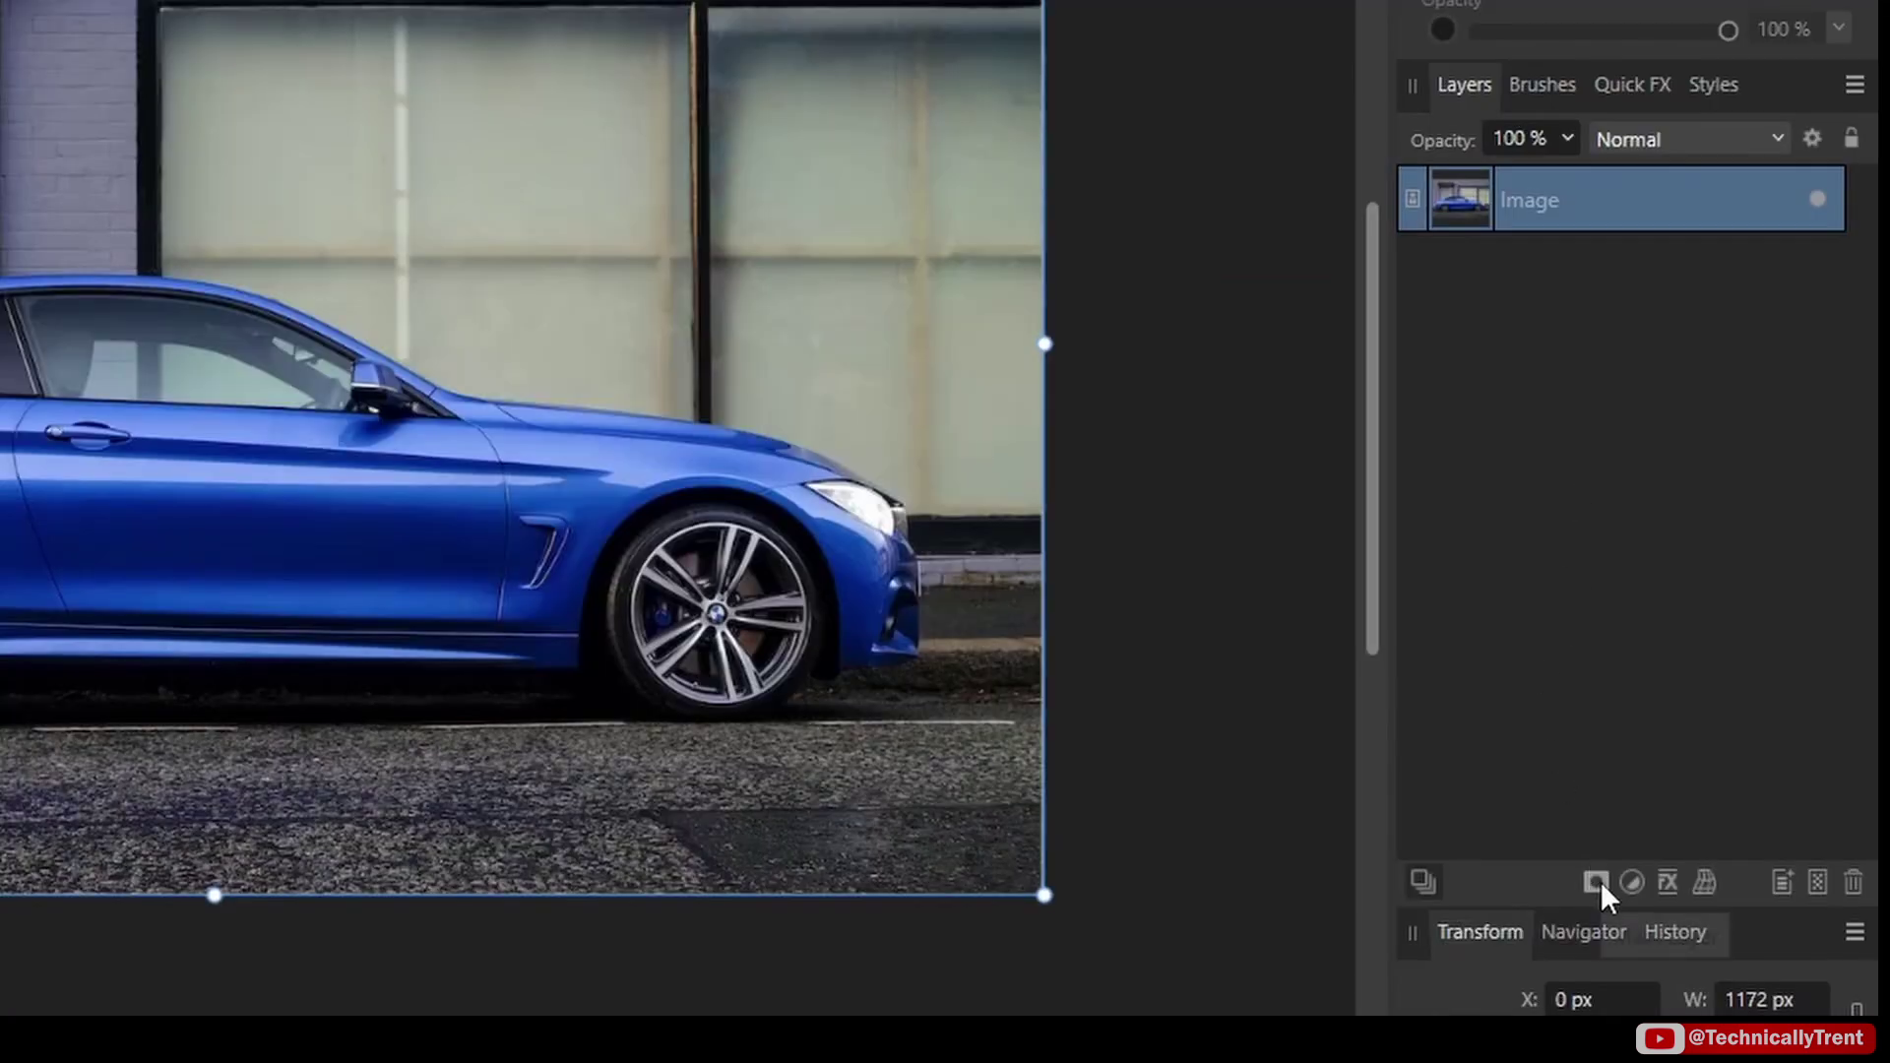
{"action": "left_click", "coordinate": [1598, 881]}
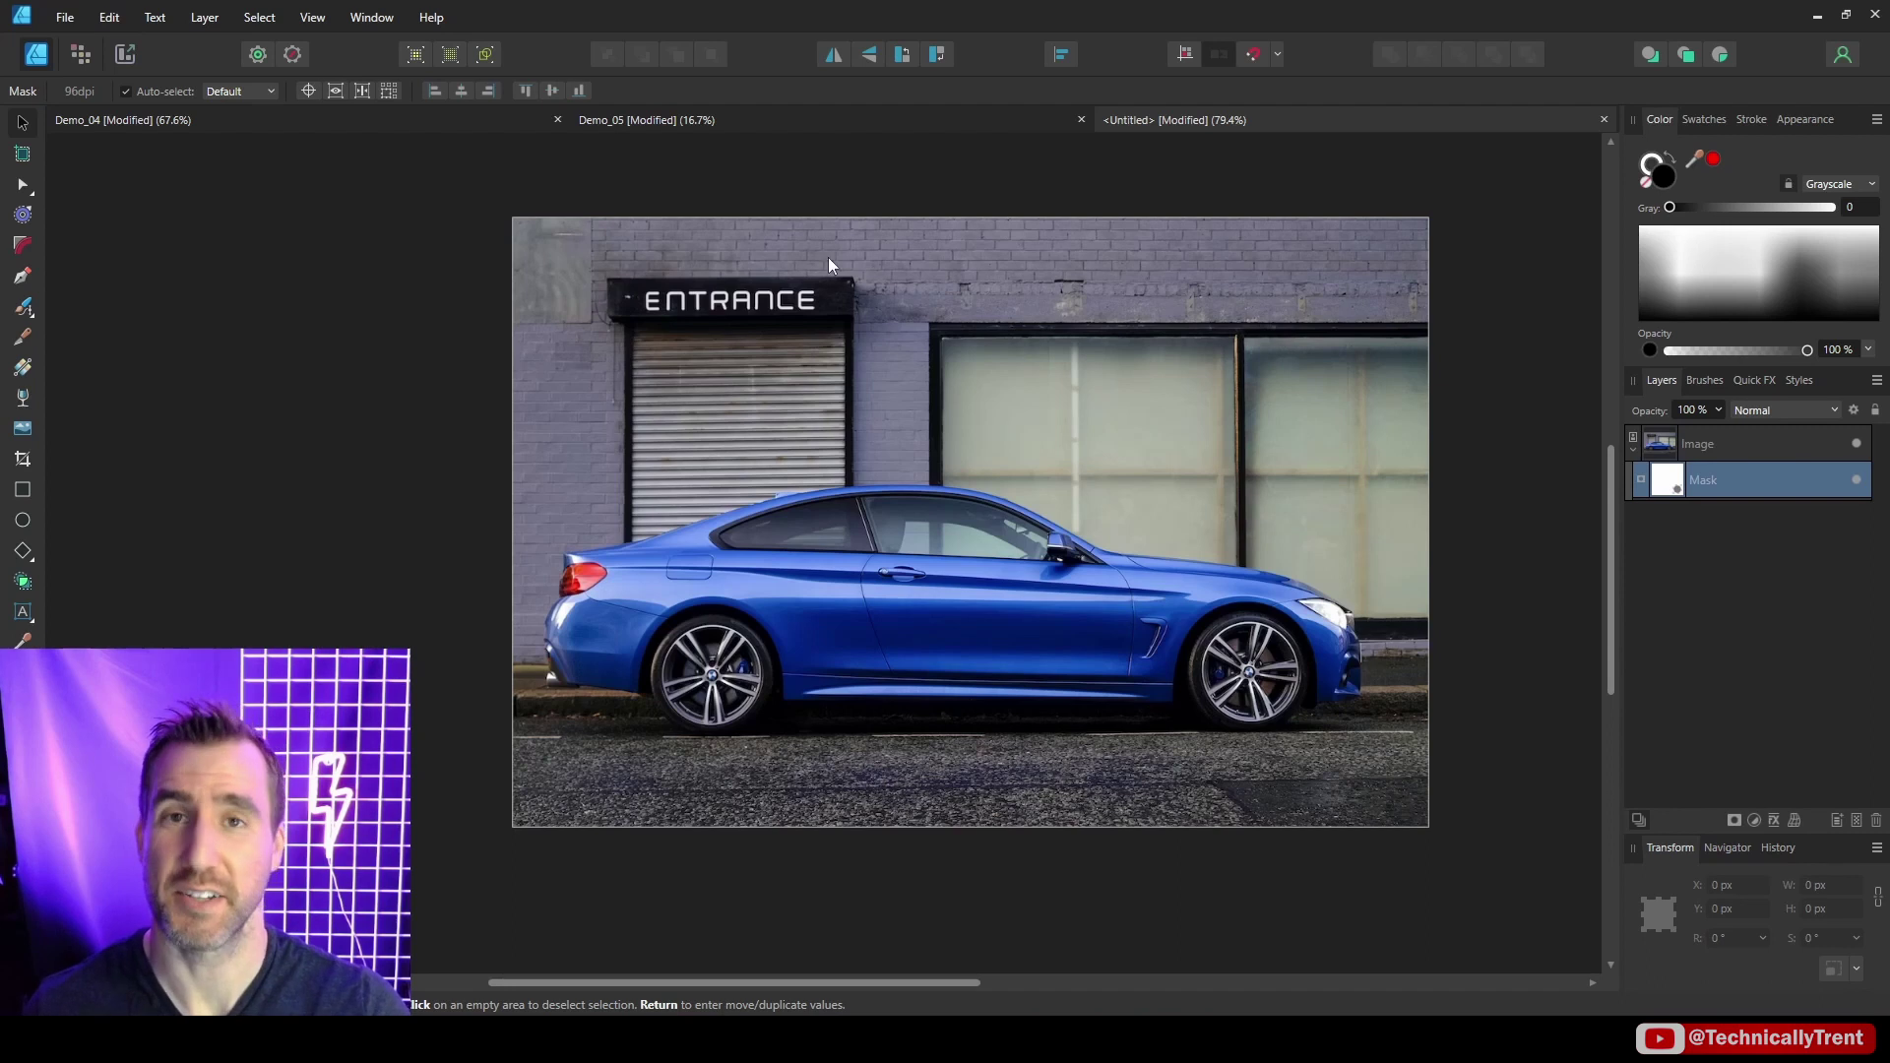
{"action": "left_click", "coordinate": [25, 369]}
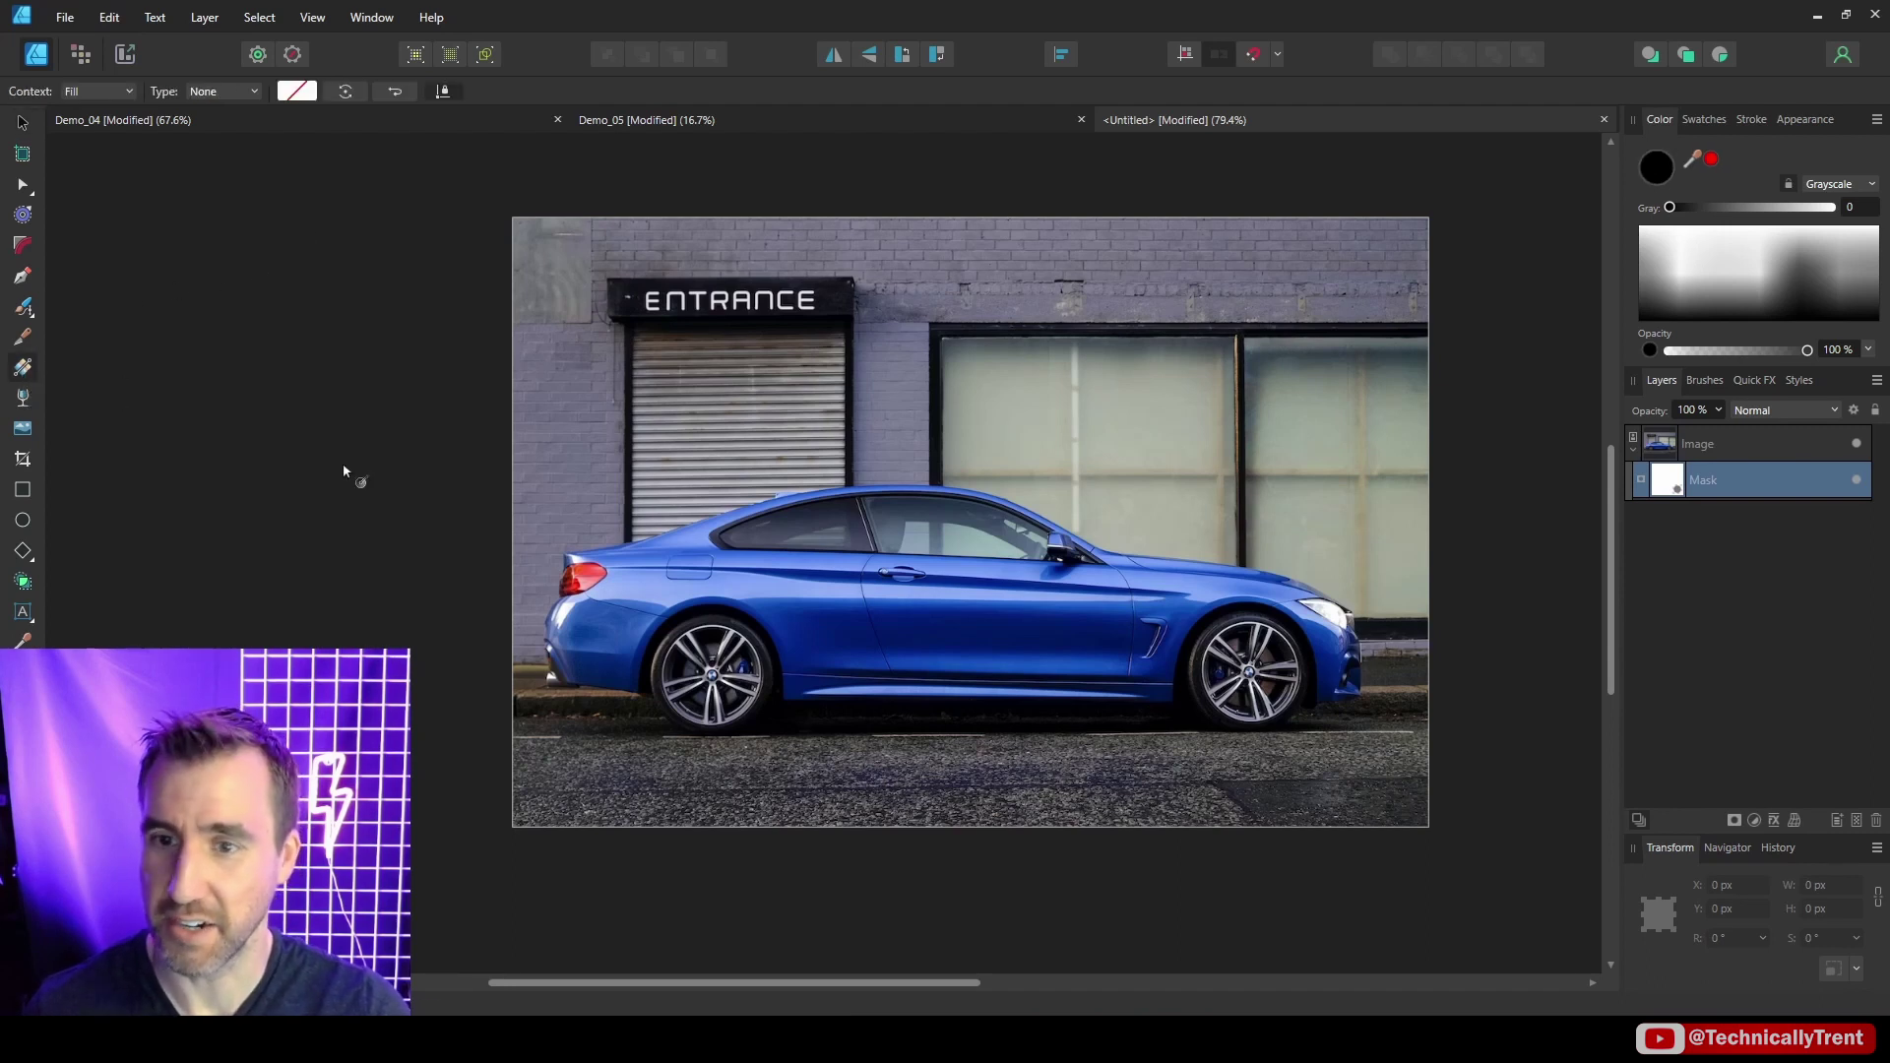
{"action": "left_click_drag", "start_coordinate": [1000, 331], "coordinate": [998, 762]}
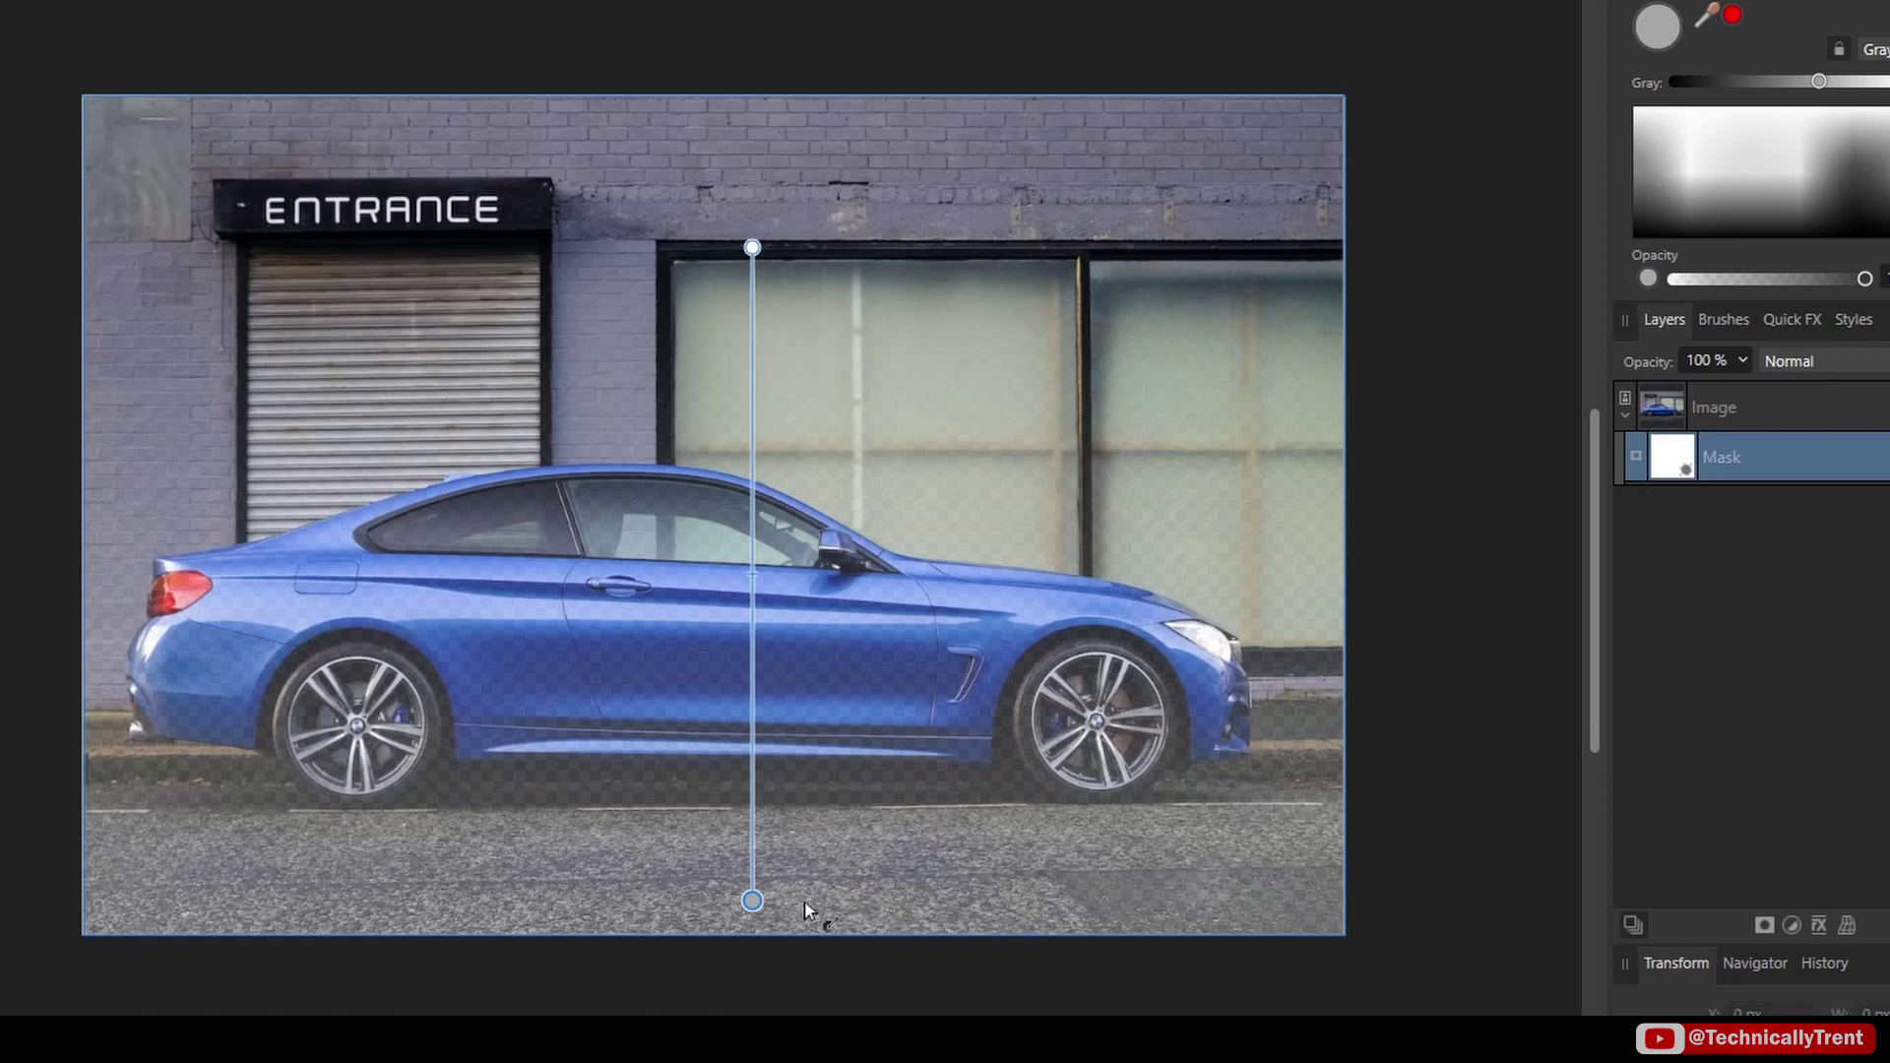
{"action": "left_click_drag", "start_coordinate": [805, 901], "coordinate": [810, 911]}
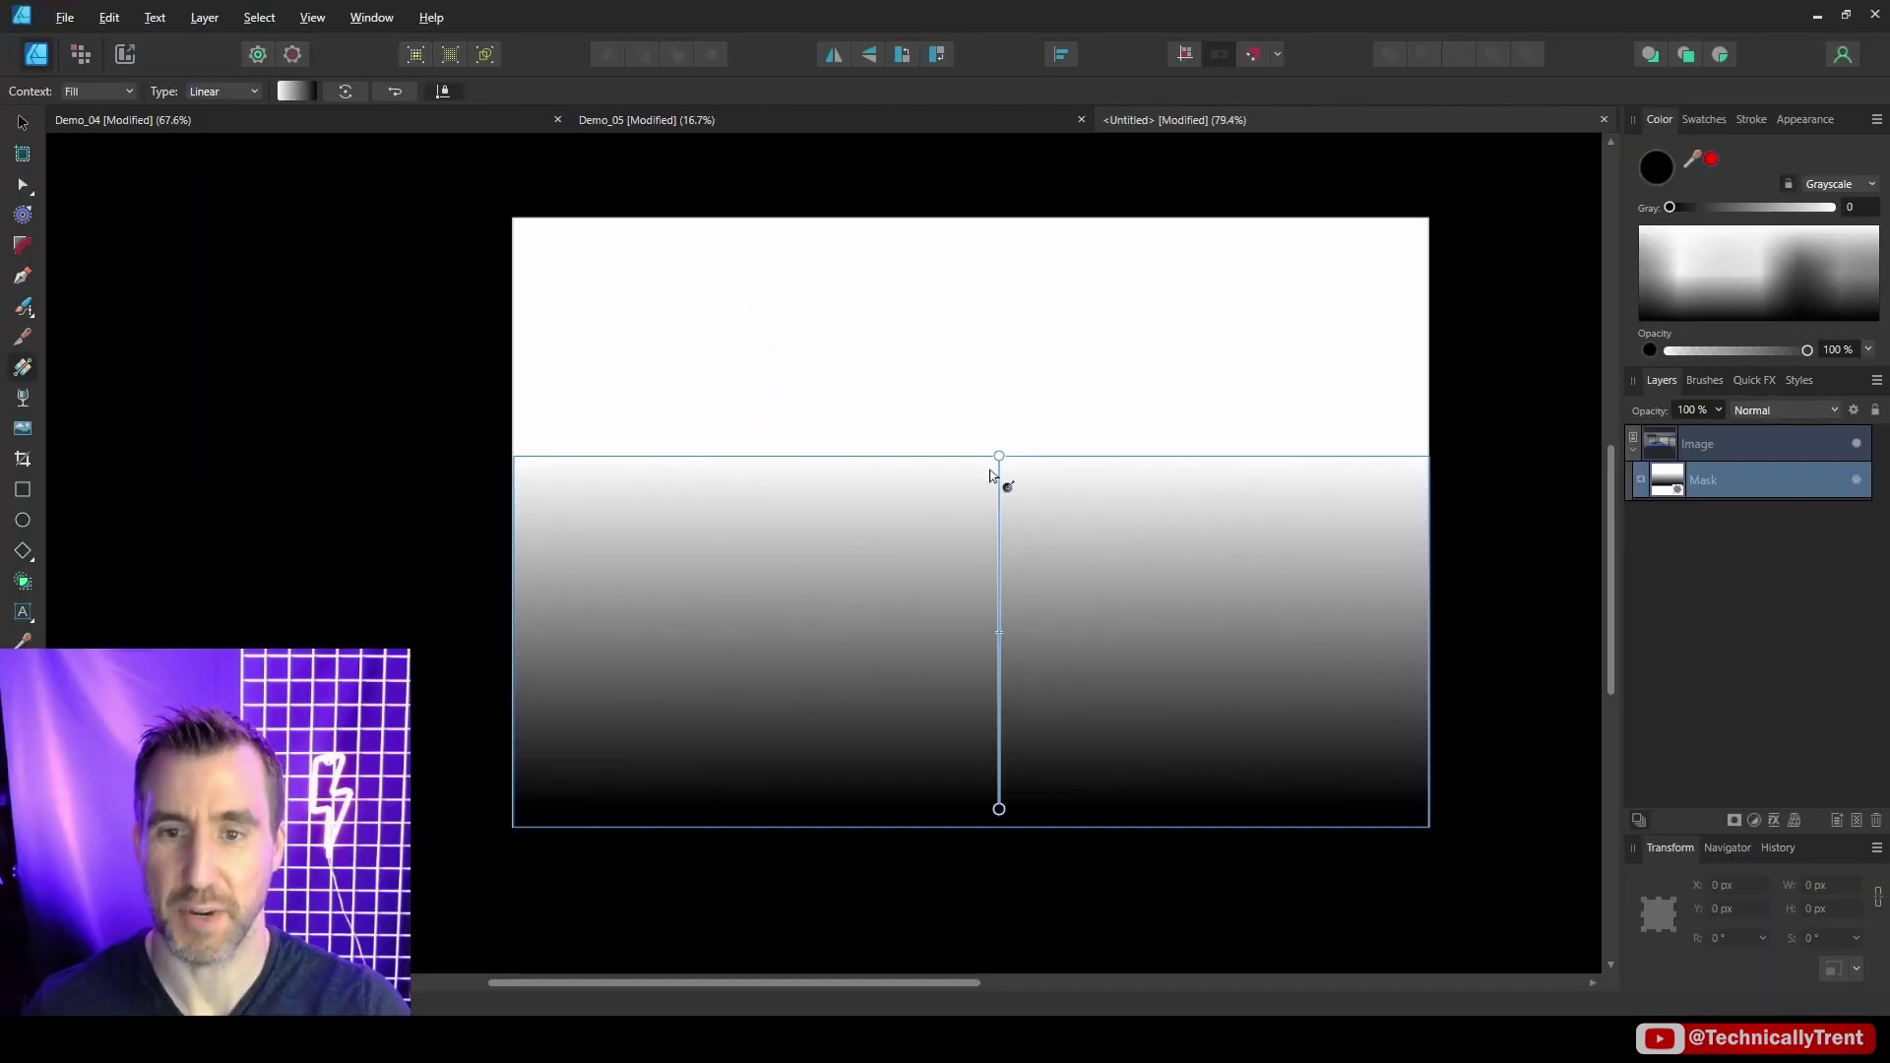
{"action": "left_click", "coordinate": [1676, 482], "text": "alt"}
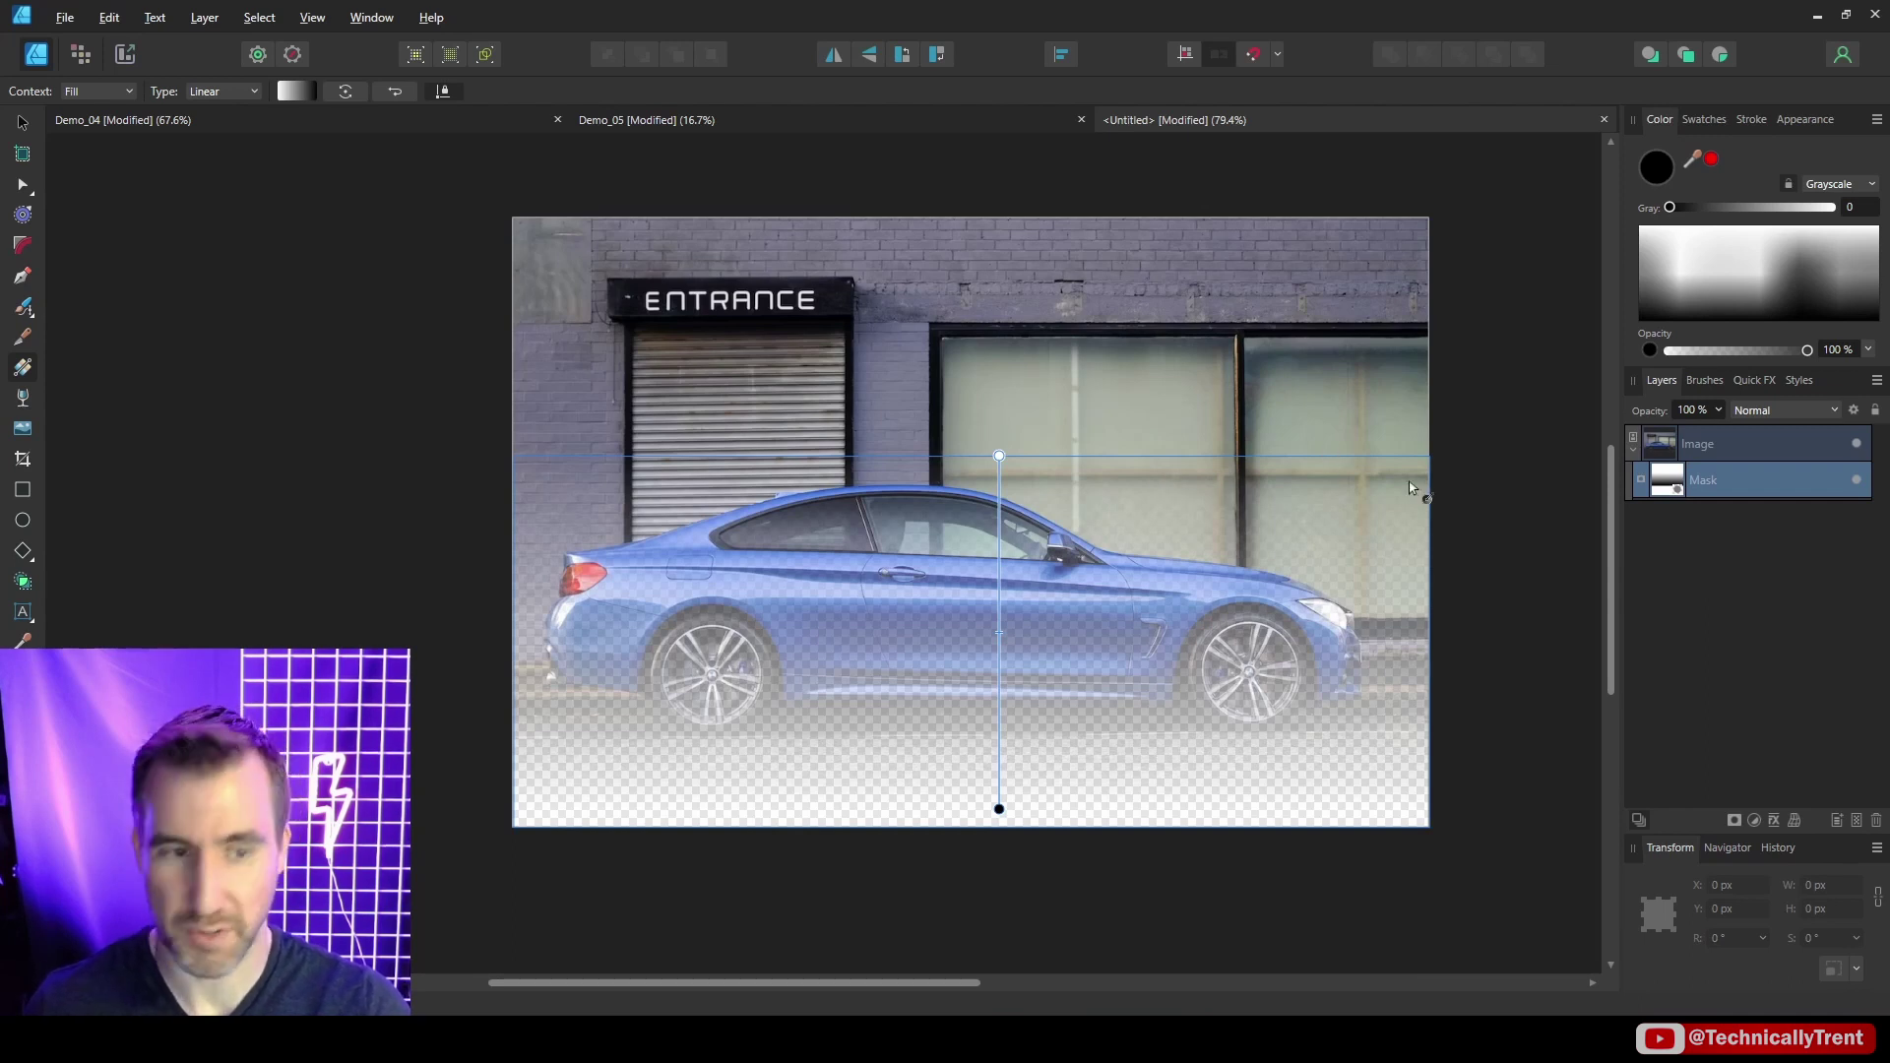
{"action": "key", "text": "Delete"}
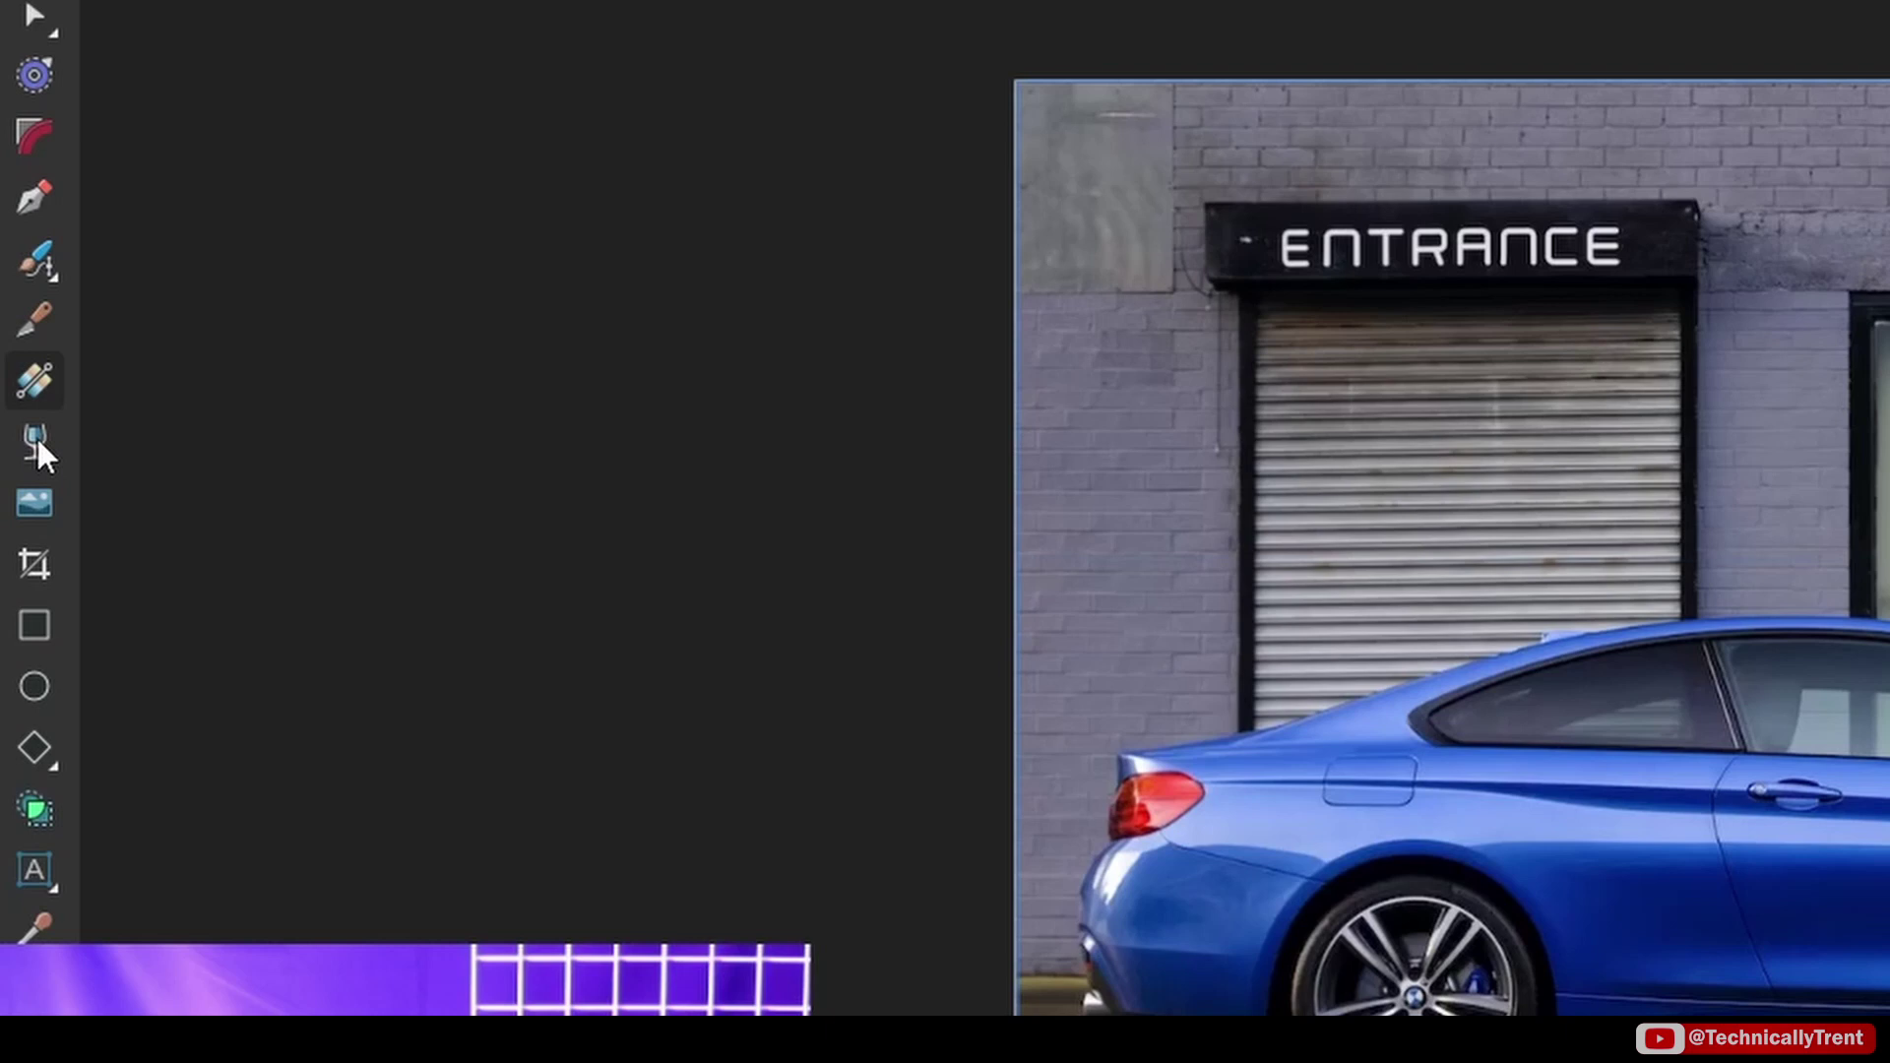
Fade the lower part of the car image with a vertical gradient using the Transparency Tool
{"action": "left_click", "coordinate": [35, 443]}
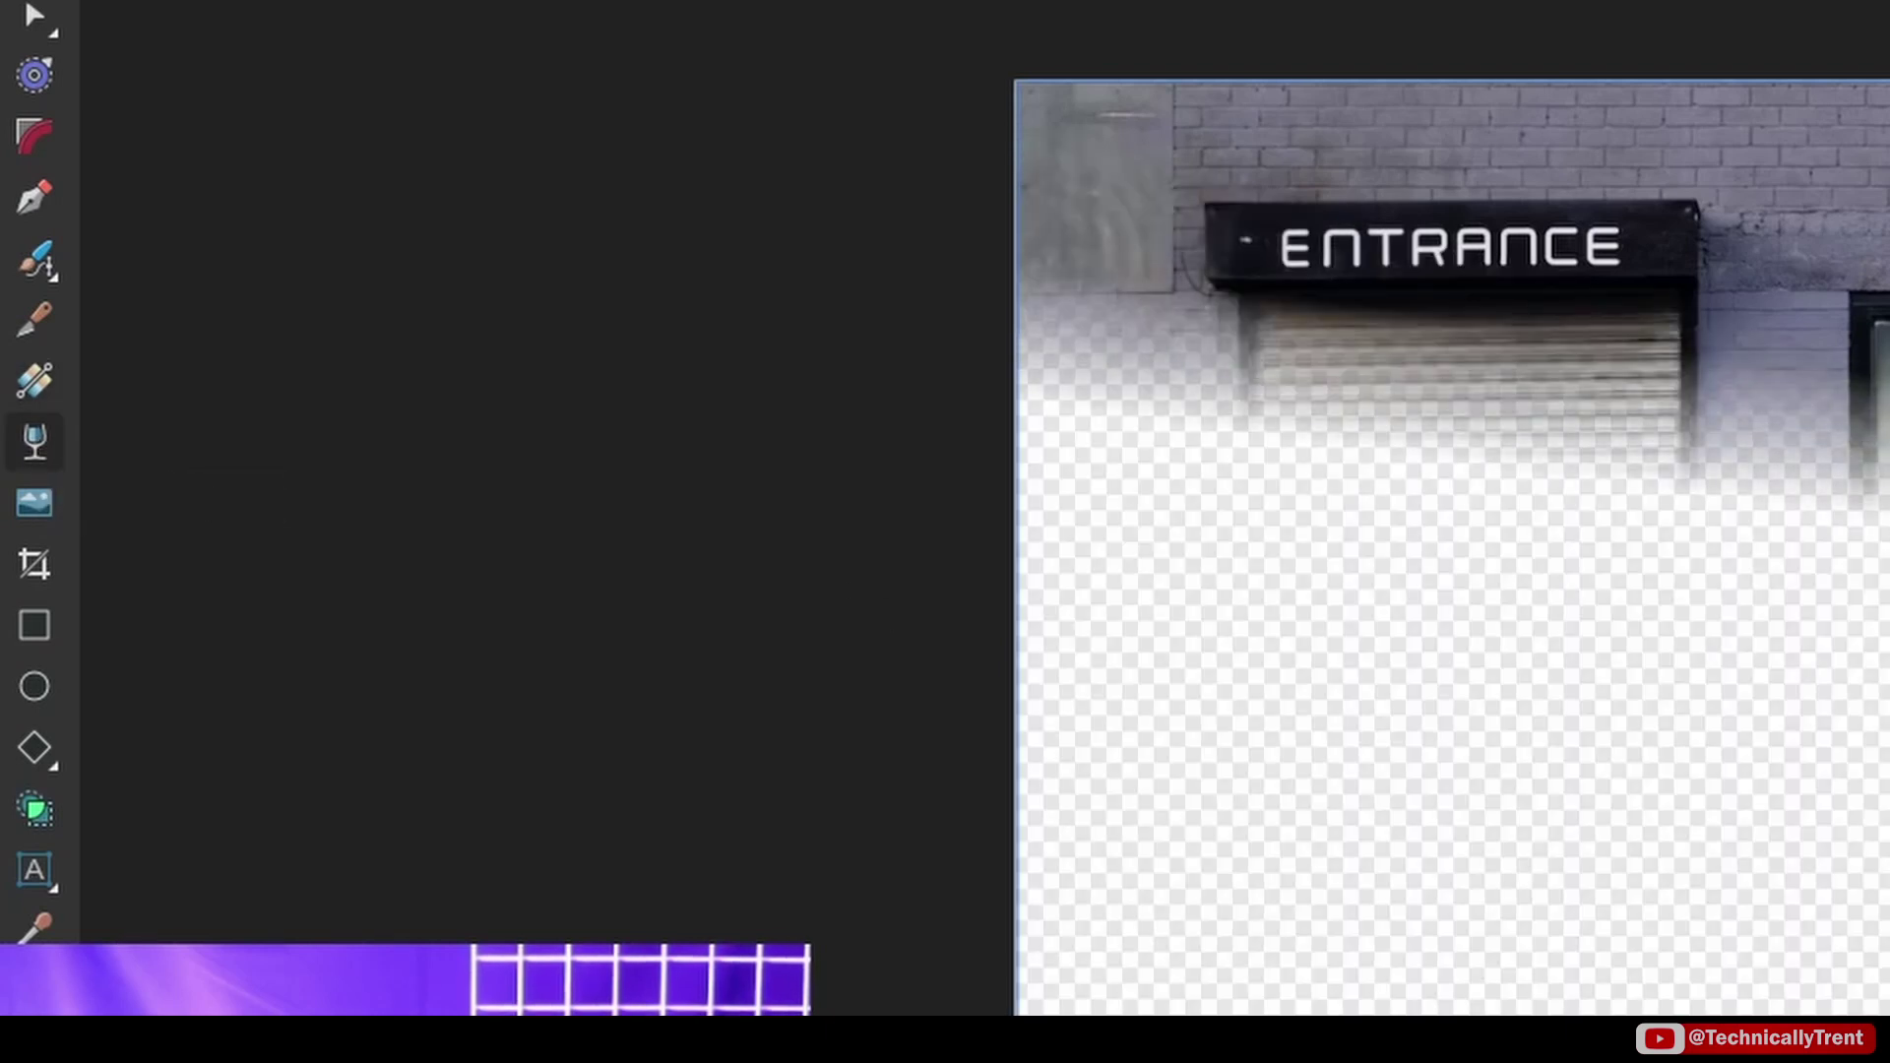
{"action": "left_click_drag", "start_coordinate": [986, 443], "coordinate": [986, 827]}
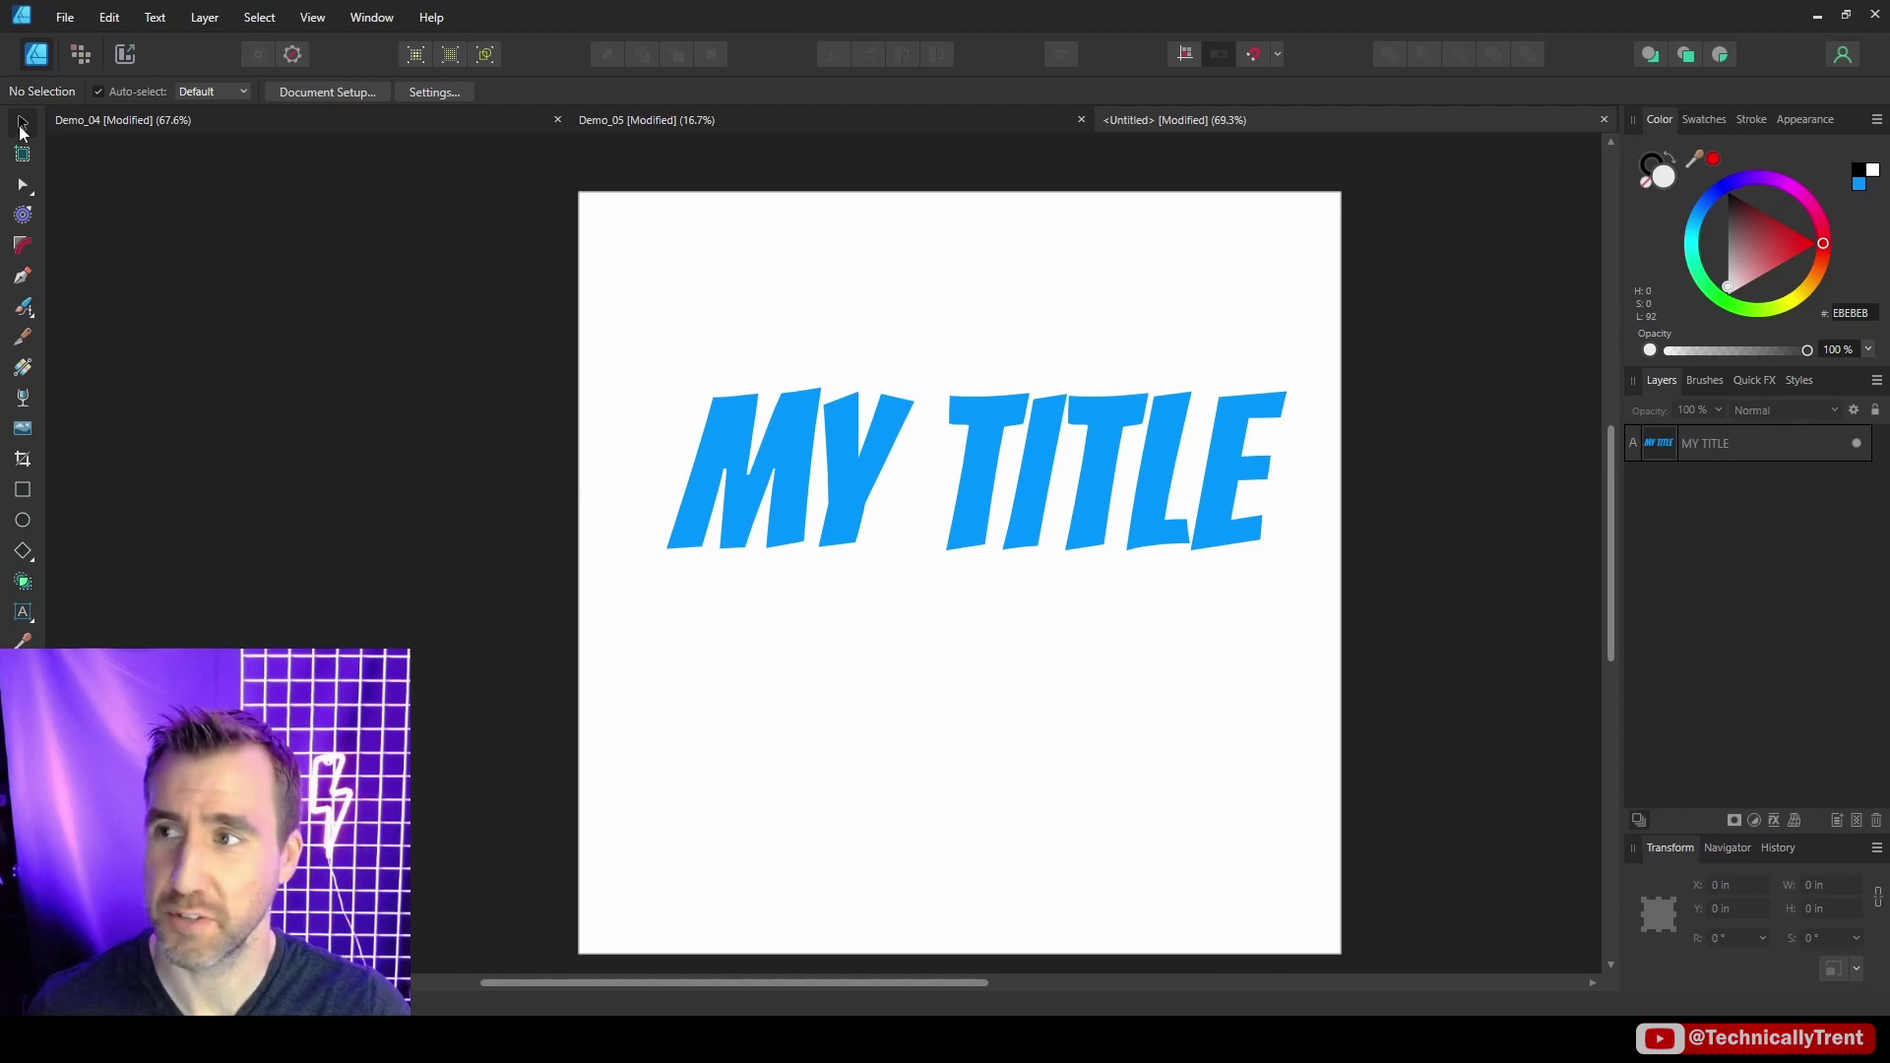
In the Pixel Persona, add a mask to the MY TITLE text and expand its layer to show the mask
{"action": "left_click", "coordinate": [82, 53]}
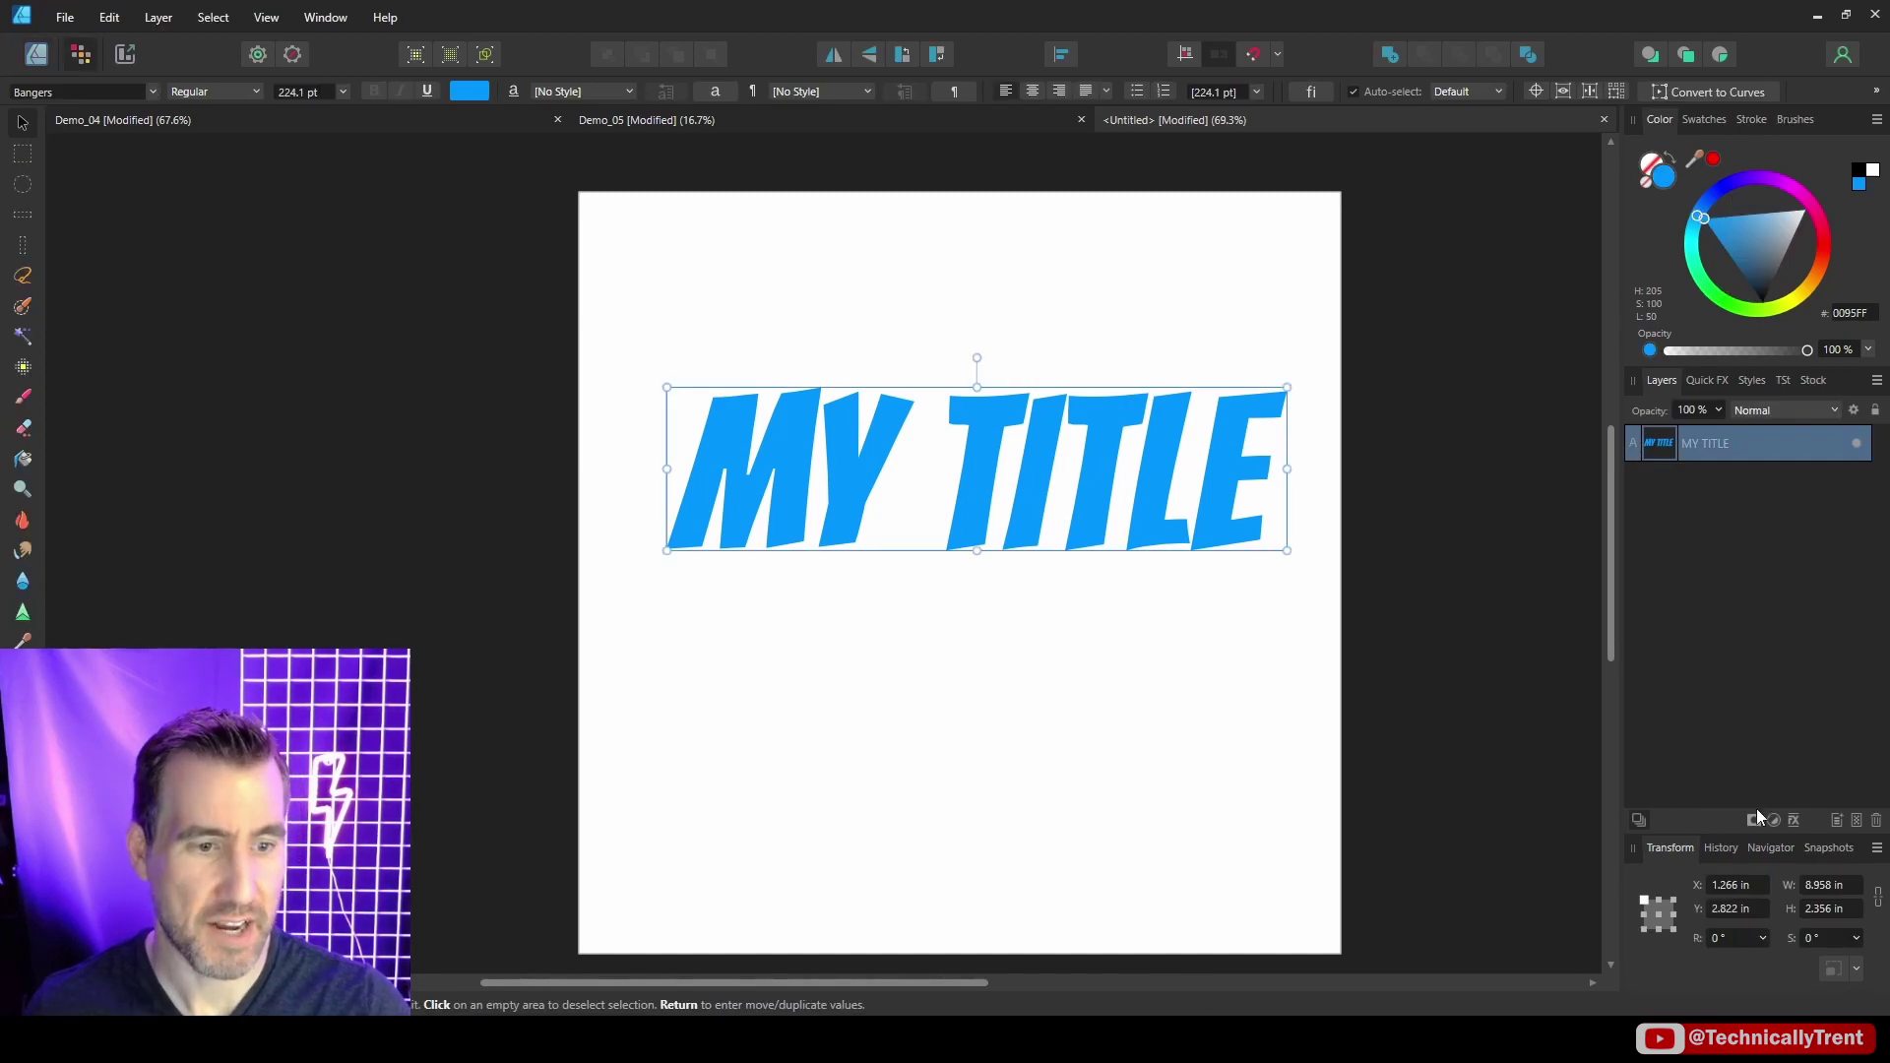
{"action": "left_click", "coordinate": [1755, 820]}
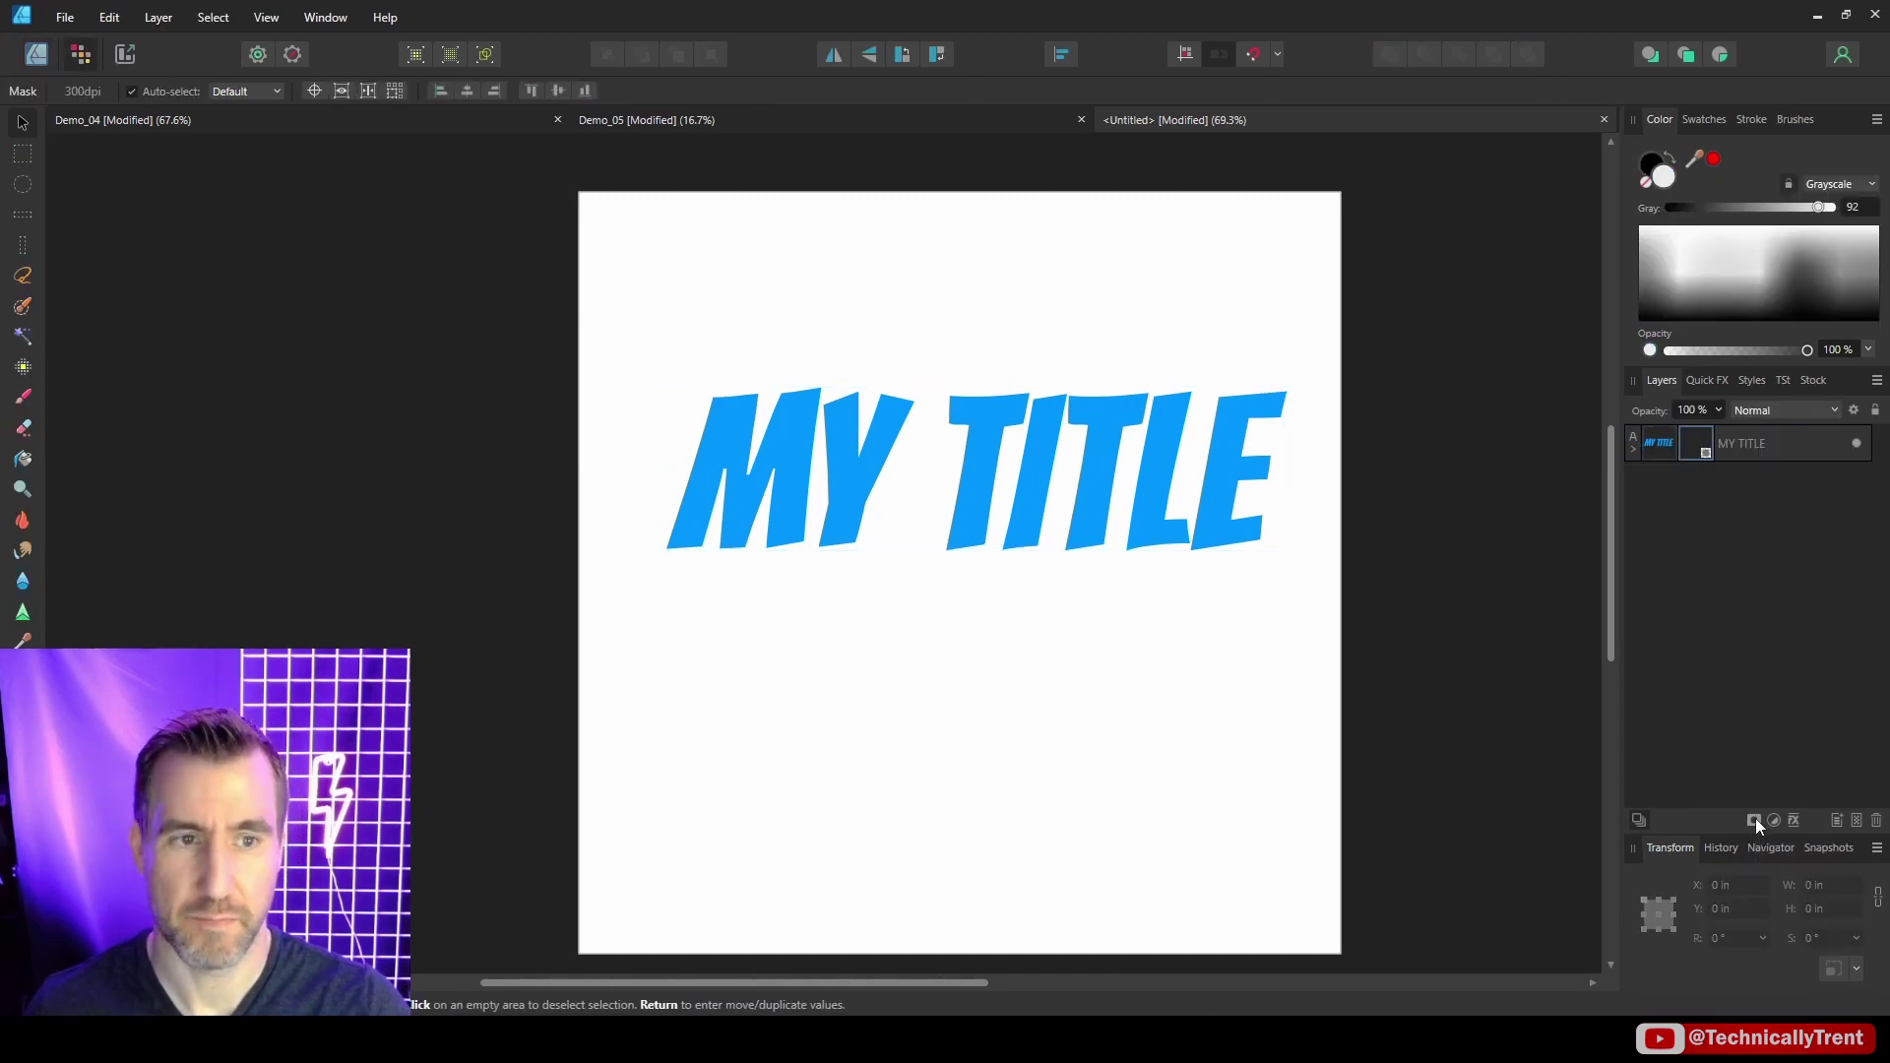
{"action": "left_click", "coordinate": [1635, 449]}
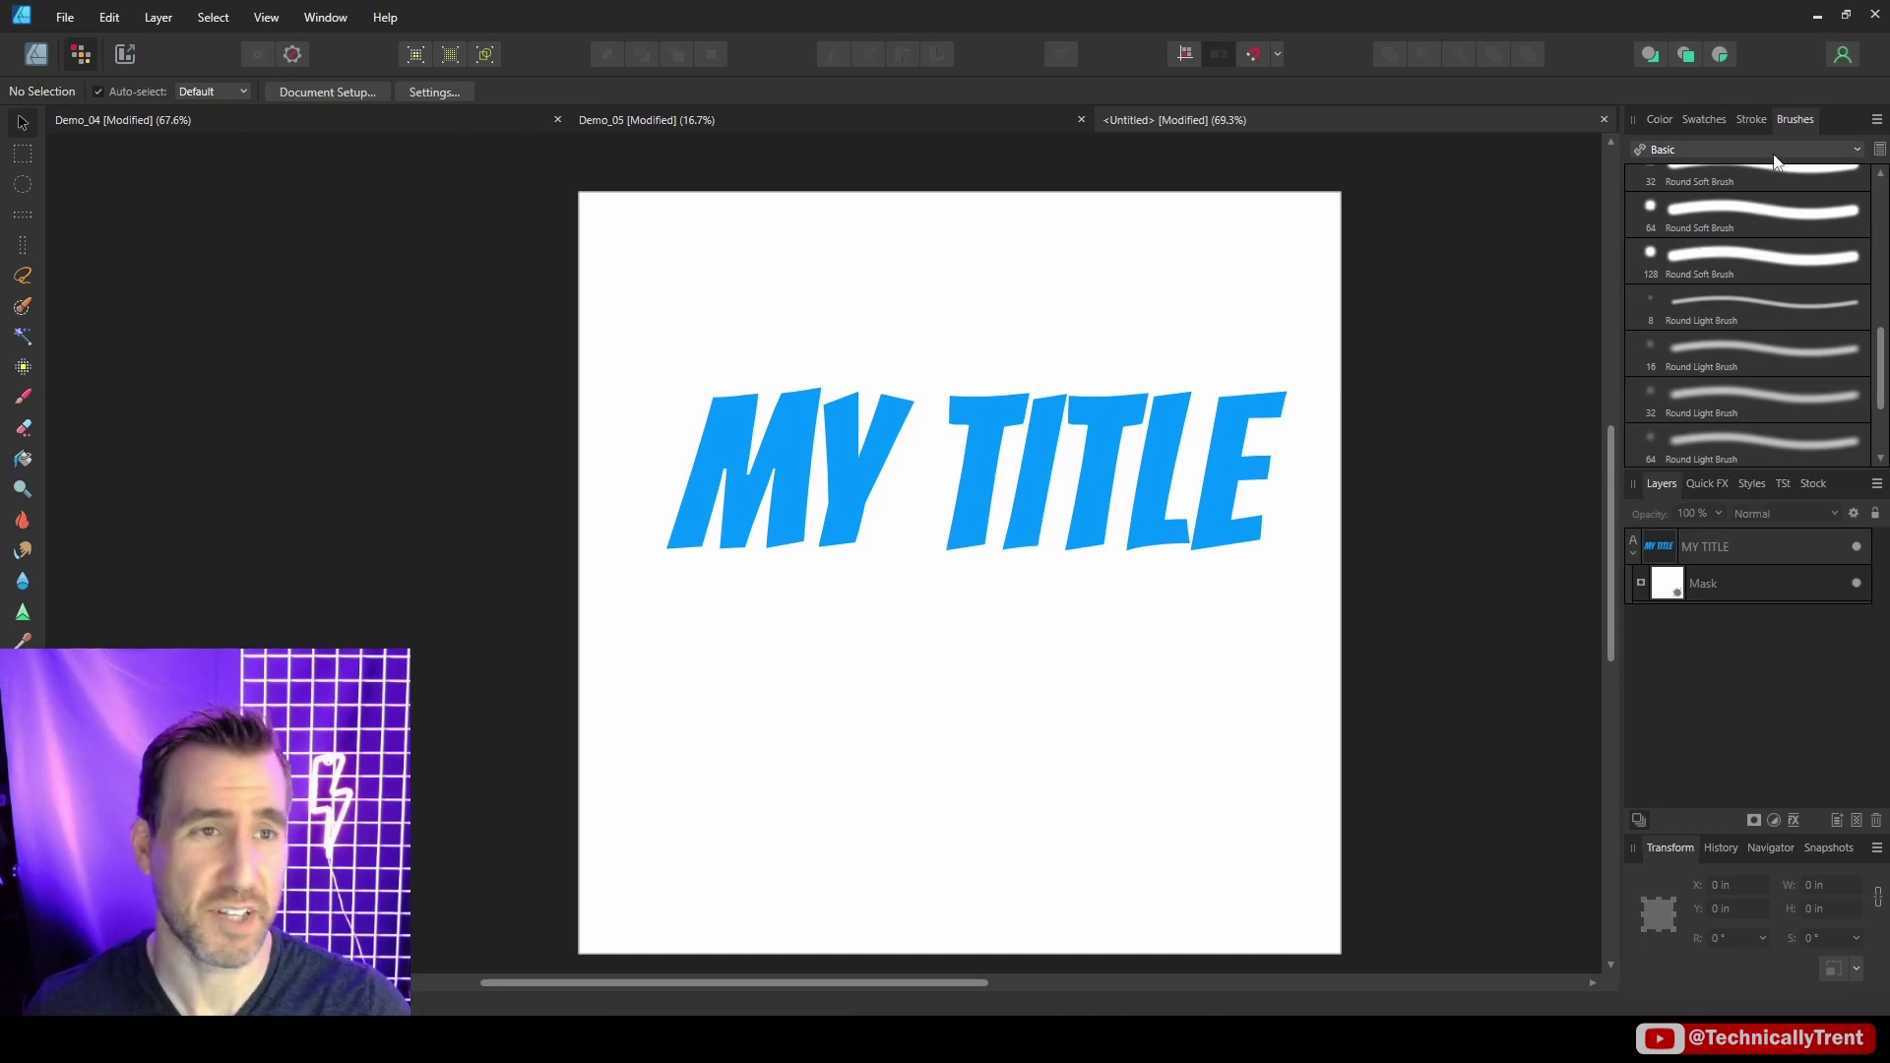
Choose the Dots' Trails 02 brush from the Engraving brush category
{"action": "left_click", "coordinate": [1723, 149]}
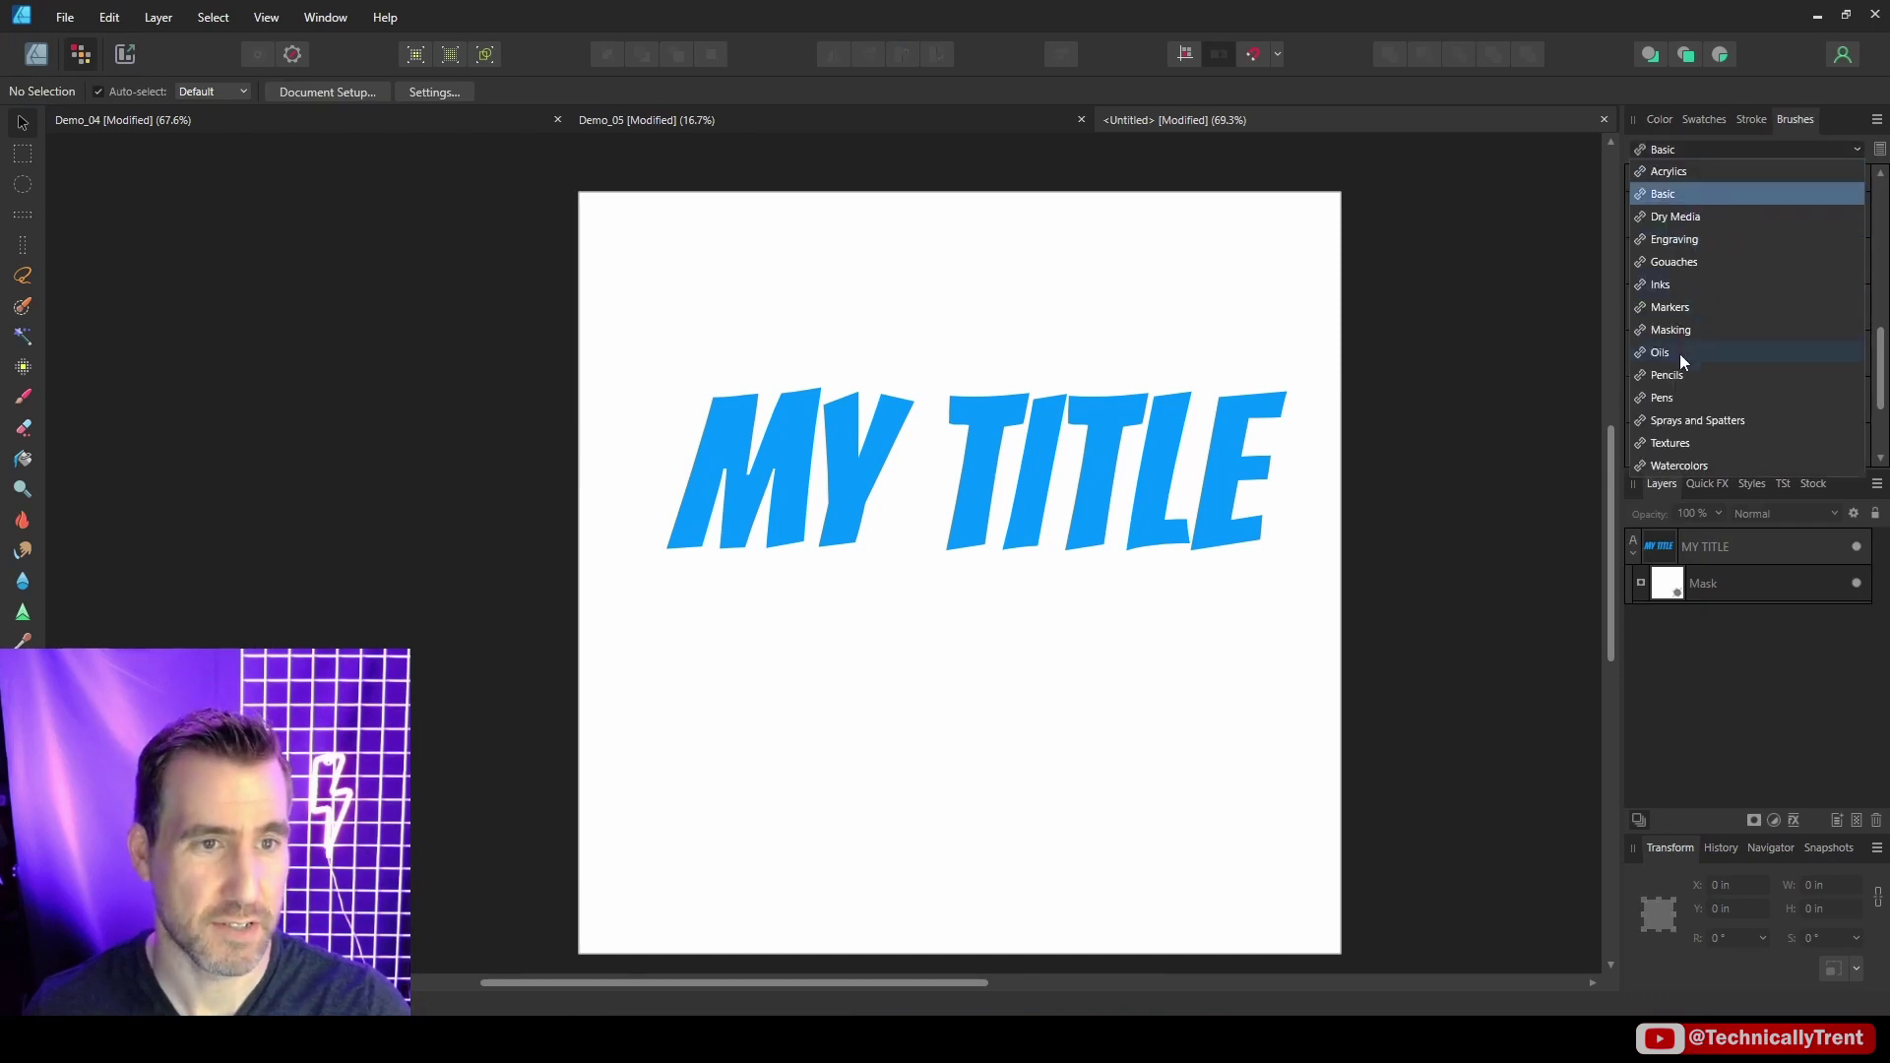
{"action": "left_click", "coordinate": [1675, 239]}
{"action": "scroll", "coordinate": [1620, 453], "scroll_direction": "down", "scroll_amount": 5}
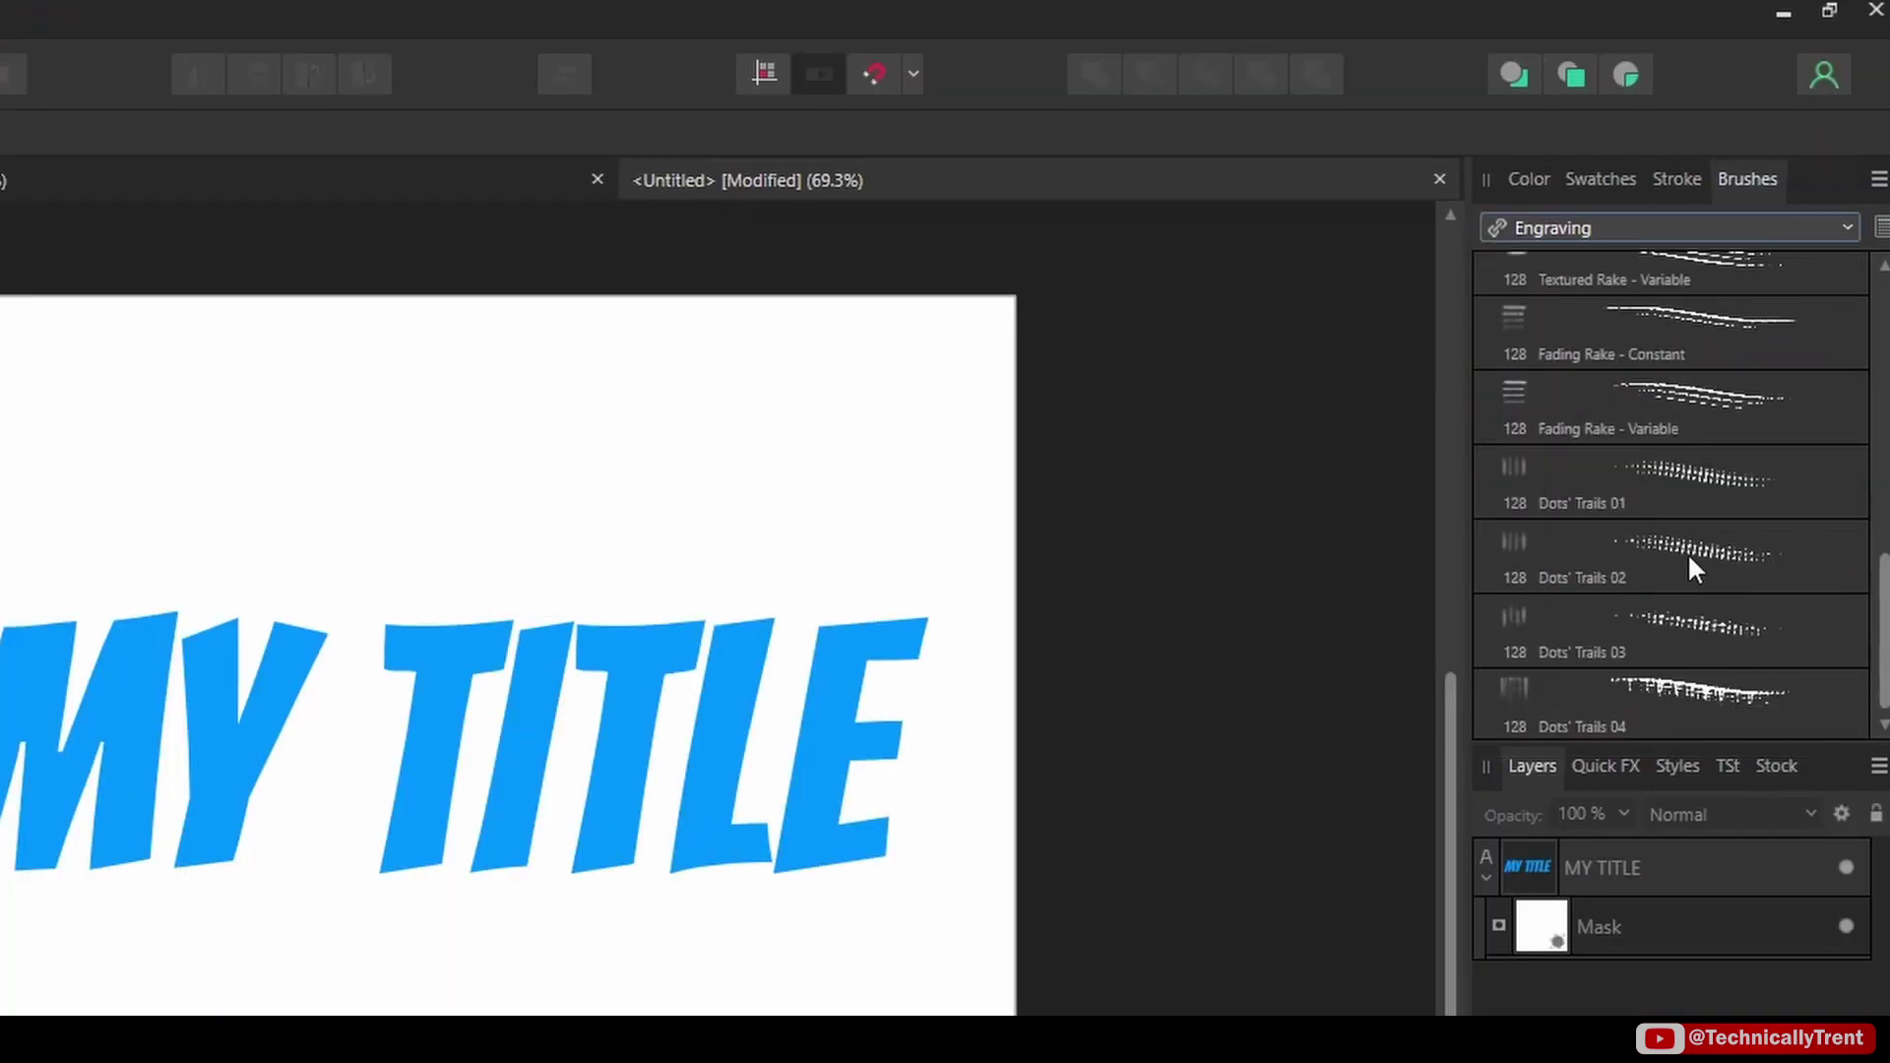
{"action": "left_click", "coordinate": [1687, 553]}
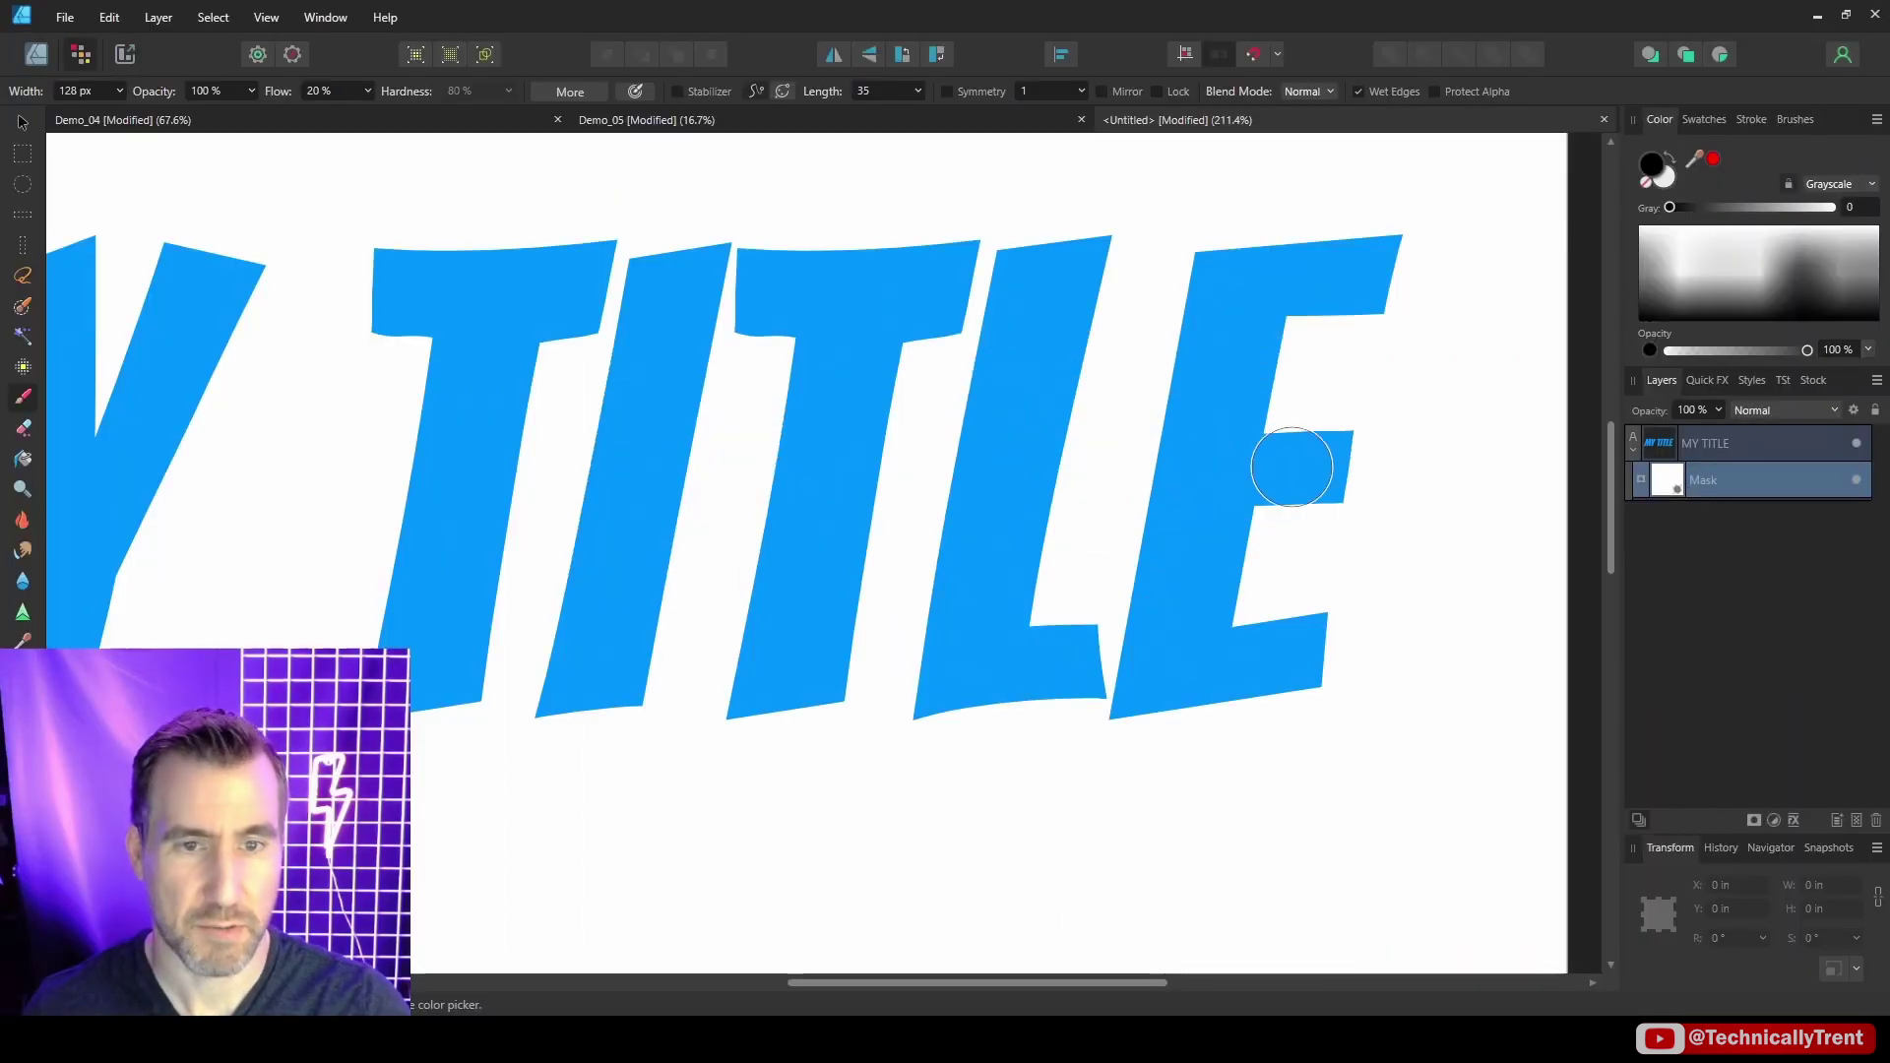
Paint black textured strokes on the title's mask across the letters to give MY TITLE a distressed look
{"action": "mouse_move", "coordinate": [1287, 464]}
{"action": "left_mouse_down"}
{"action": "mouse_move", "coordinate": [1228, 456]}
{"action": "mouse_move", "coordinate": [1337, 476]}
{"action": "mouse_move", "coordinate": [1342, 442]}
{"action": "mouse_move", "coordinate": [1245, 528]}
{"action": "mouse_move", "coordinate": [1283, 631]}
{"action": "mouse_move", "coordinate": [1188, 691]}
{"action": "left_mouse_up"}
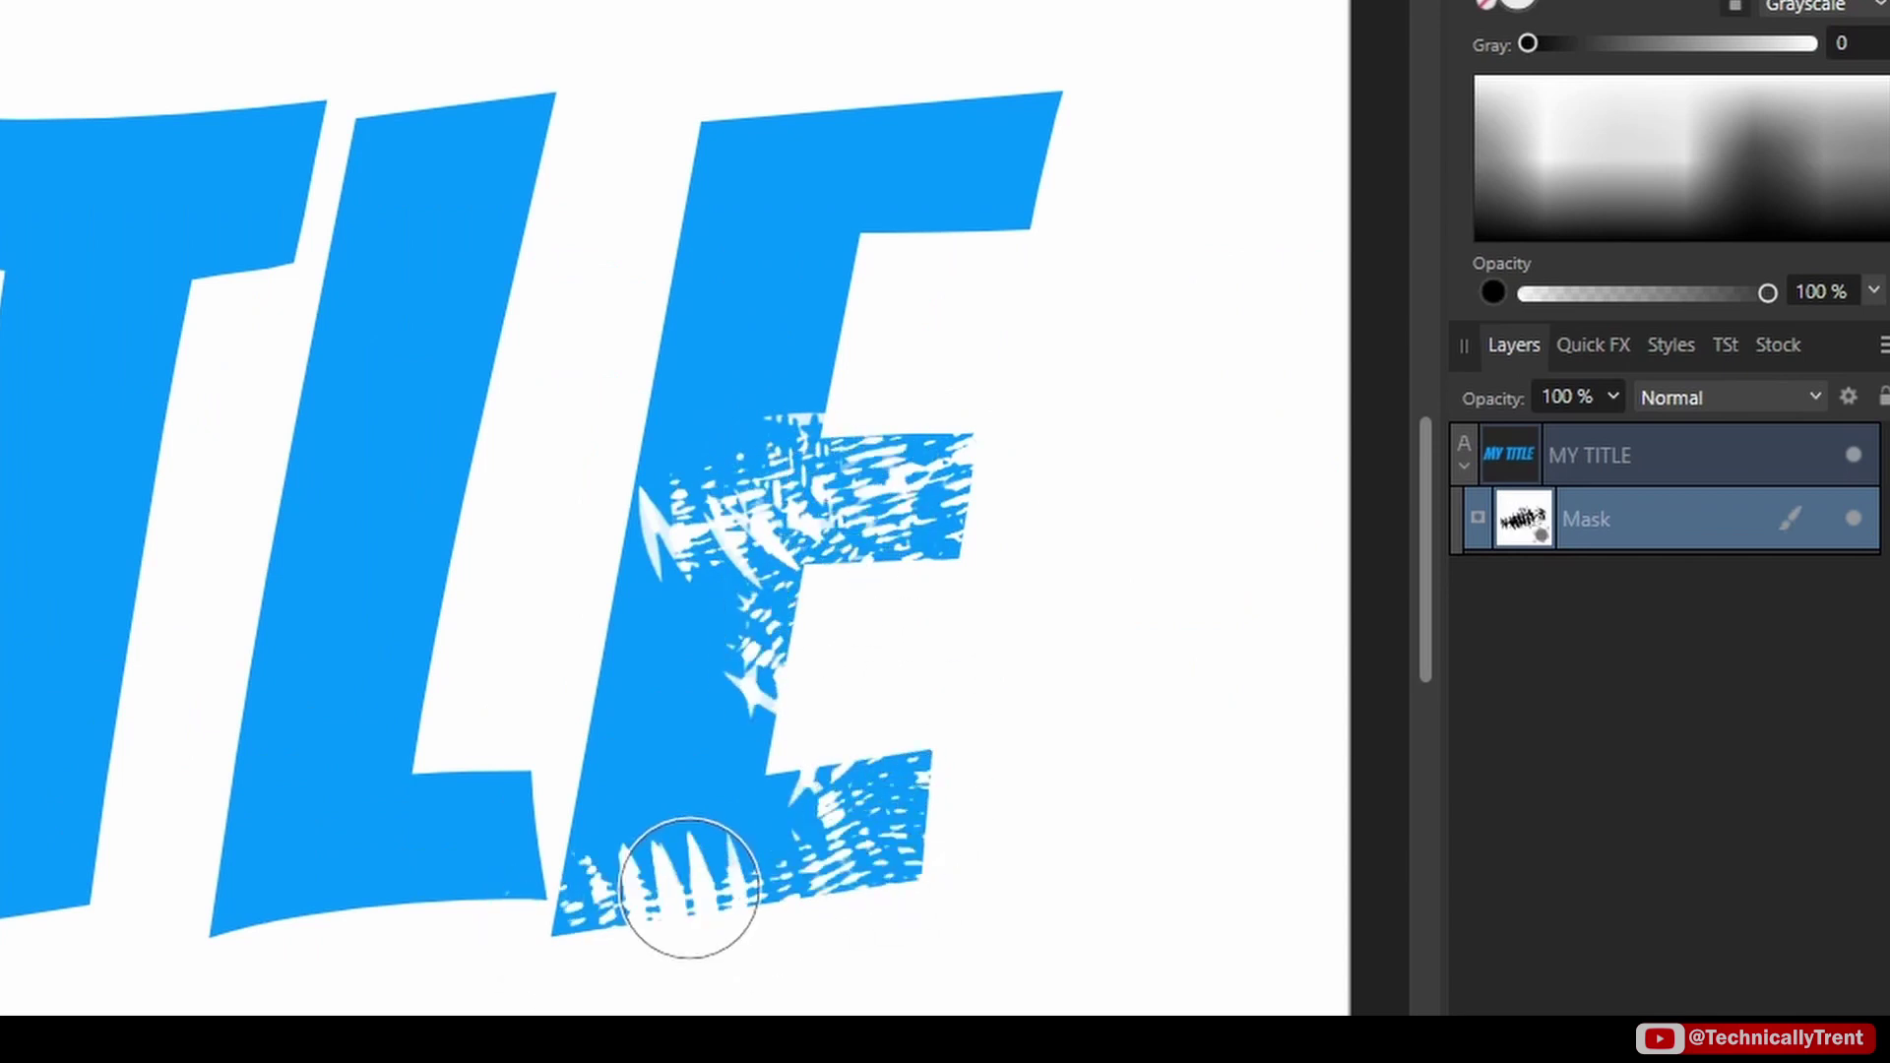
{"action": "left_click_drag", "start_coordinate": [690, 888], "coordinate": [622, 943]}
{"action": "scroll", "coordinate": [920, 598], "scroll_direction": "down", "scroll_amount": 4}
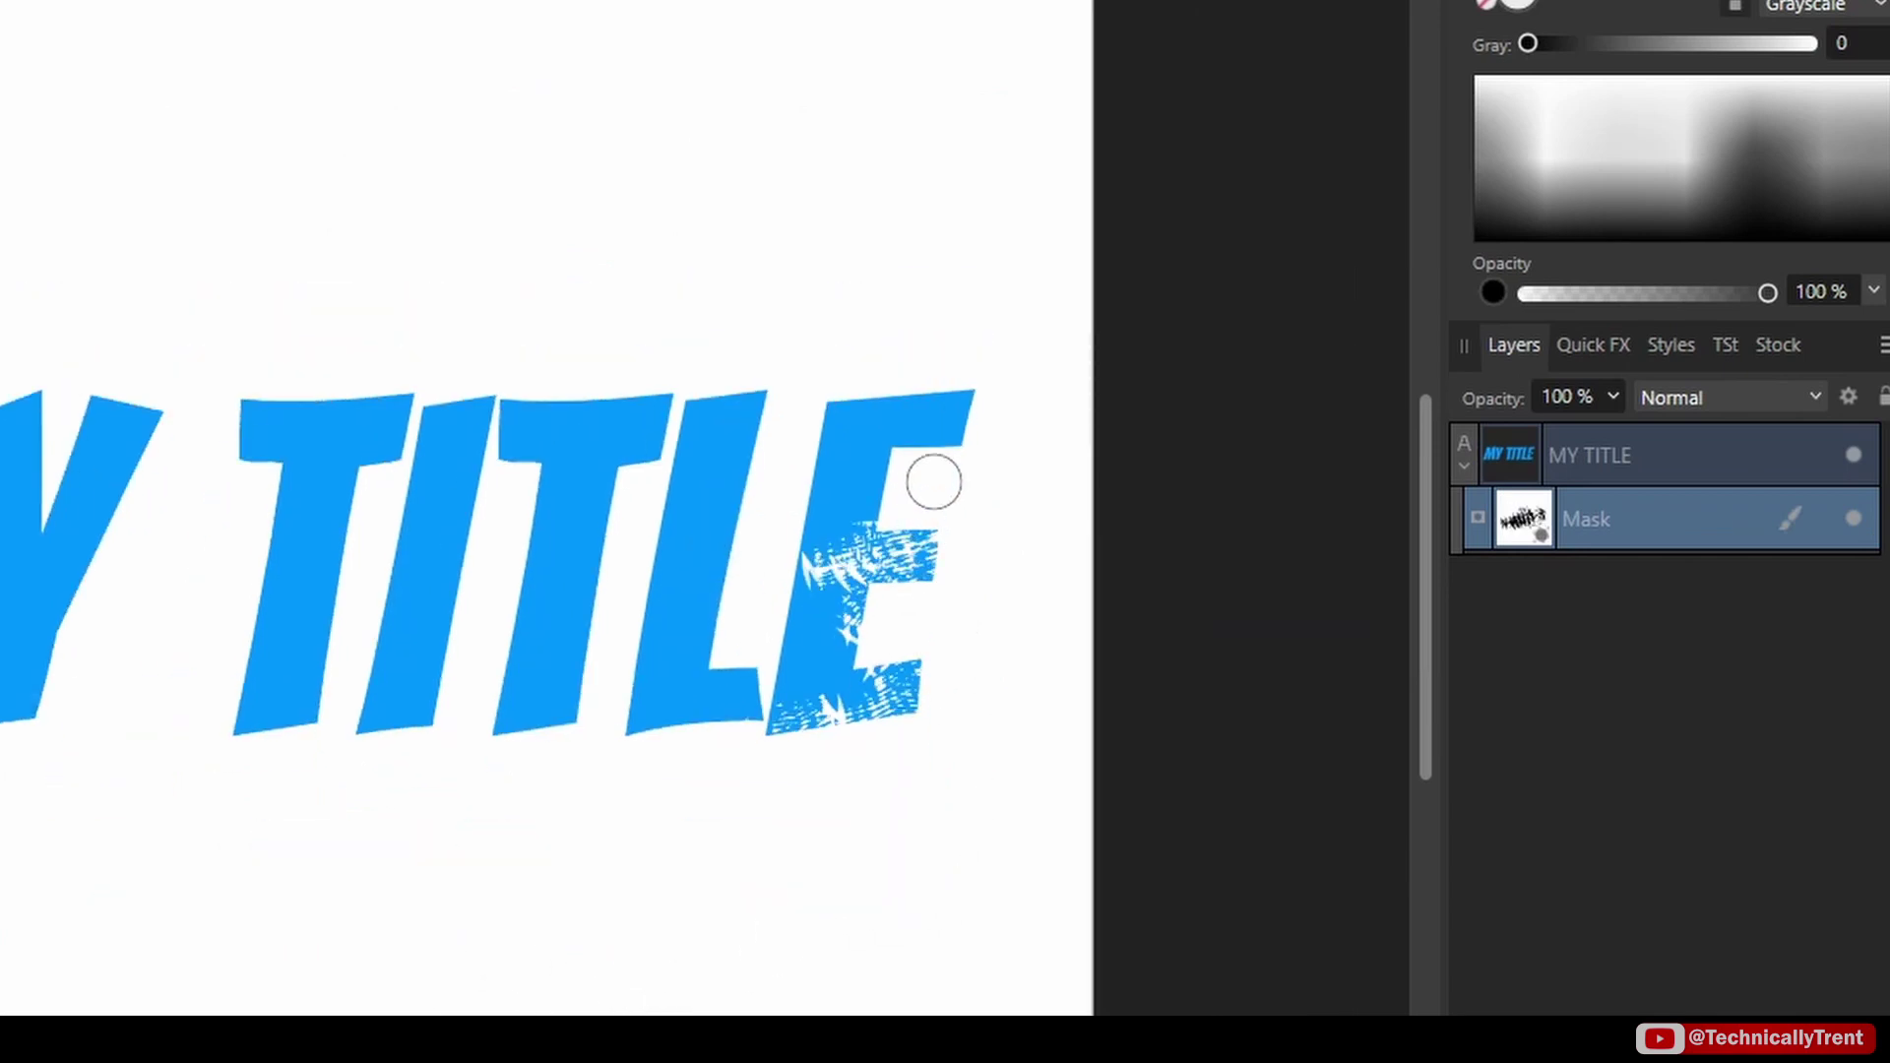
{"action": "mouse_move", "coordinate": [873, 533]}
{"action": "left_mouse_down"}
{"action": "mouse_move", "coordinate": [748, 705]}
{"action": "mouse_move", "coordinate": [784, 724]}
{"action": "mouse_move", "coordinate": [751, 739]}
{"action": "mouse_move", "coordinate": [696, 654]}
{"action": "left_mouse_up"}
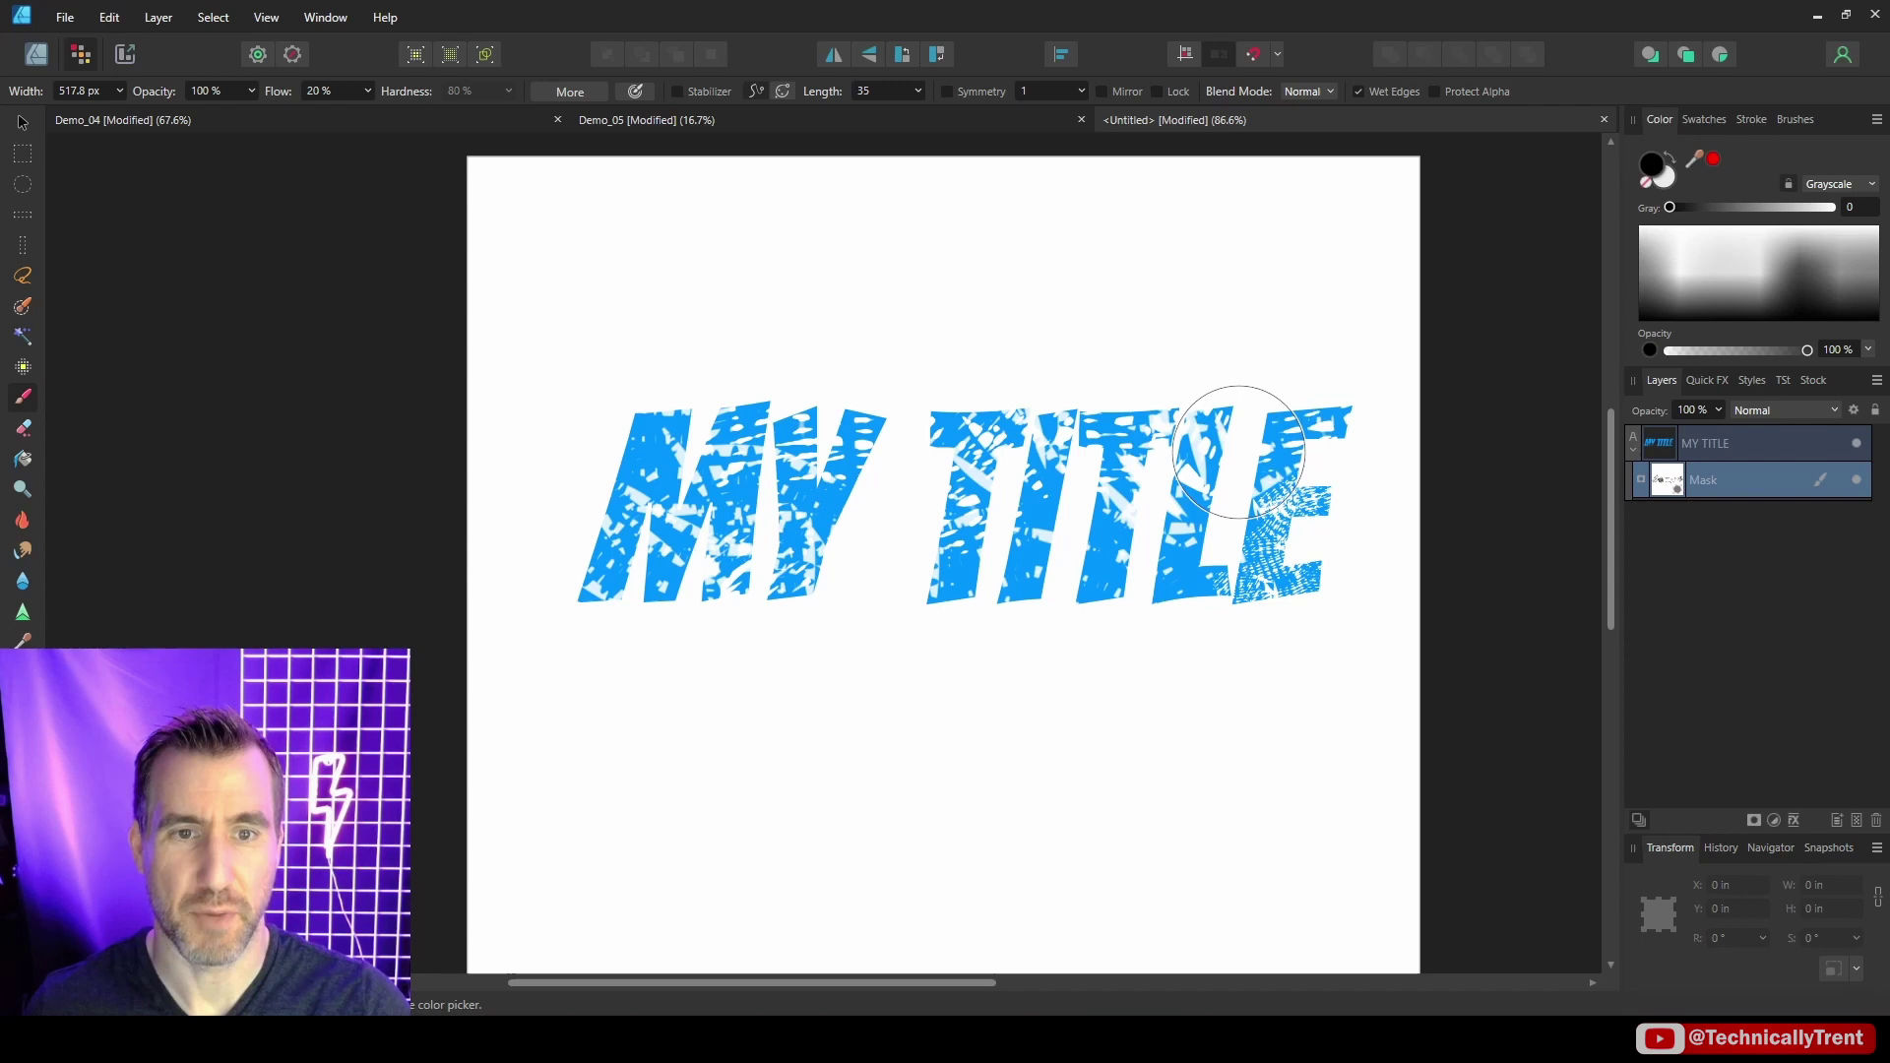
{"action": "mouse_move", "coordinate": [1238, 452]}
{"action": "left_mouse_down"}
{"action": "mouse_move", "coordinate": [1284, 527]}
{"action": "mouse_move", "coordinate": [1244, 578]}
{"action": "left_mouse_up"}
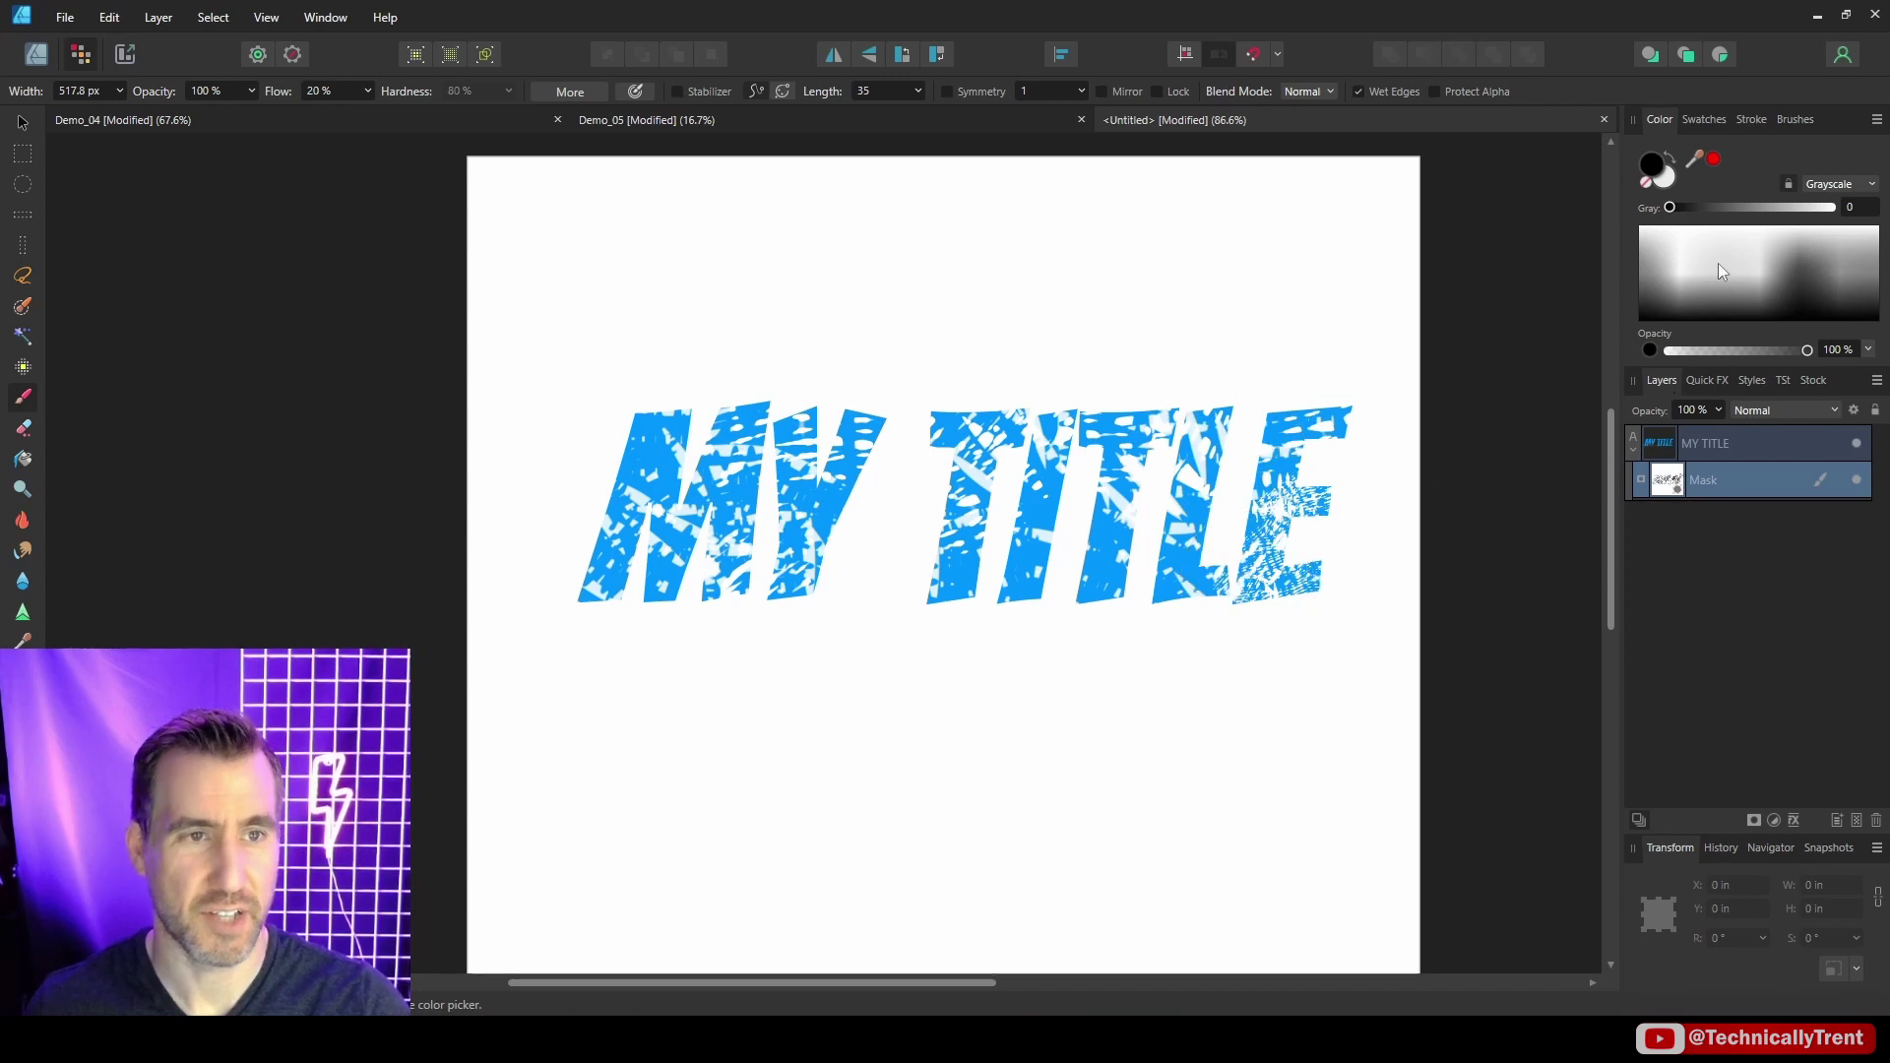
Switch the brush color to white and paint over the title's mask to restore parts of the distressed letters
{"action": "left_click_drag", "start_coordinate": [1711, 258], "coordinate": [1706, 223]}
{"action": "mouse_move", "coordinate": [1374, 438]}
{"action": "left_mouse_down"}
{"action": "mouse_move", "coordinate": [1319, 517]}
{"action": "mouse_move", "coordinate": [1262, 541]}
{"action": "mouse_move", "coordinate": [1295, 514]}
{"action": "mouse_move", "coordinate": [1294, 464]}
{"action": "mouse_move", "coordinate": [1162, 462]}
{"action": "left_mouse_up"}
{"action": "mouse_move", "coordinate": [891, 518]}
{"action": "left_mouse_down"}
{"action": "mouse_move", "coordinate": [991, 459]}
{"action": "mouse_move", "coordinate": [880, 494]}
{"action": "mouse_move", "coordinate": [781, 453]}
{"action": "mouse_move", "coordinate": [688, 514]}
{"action": "mouse_move", "coordinate": [606, 517]}
{"action": "mouse_move", "coordinate": [782, 566]}
{"action": "mouse_move", "coordinate": [907, 470]}
{"action": "mouse_move", "coordinate": [1020, 431]}
{"action": "mouse_move", "coordinate": [1170, 426]}
{"action": "mouse_move", "coordinate": [1244, 468]}
{"action": "mouse_move", "coordinate": [1301, 457]}
{"action": "mouse_move", "coordinate": [1110, 592]}
{"action": "left_mouse_up"}
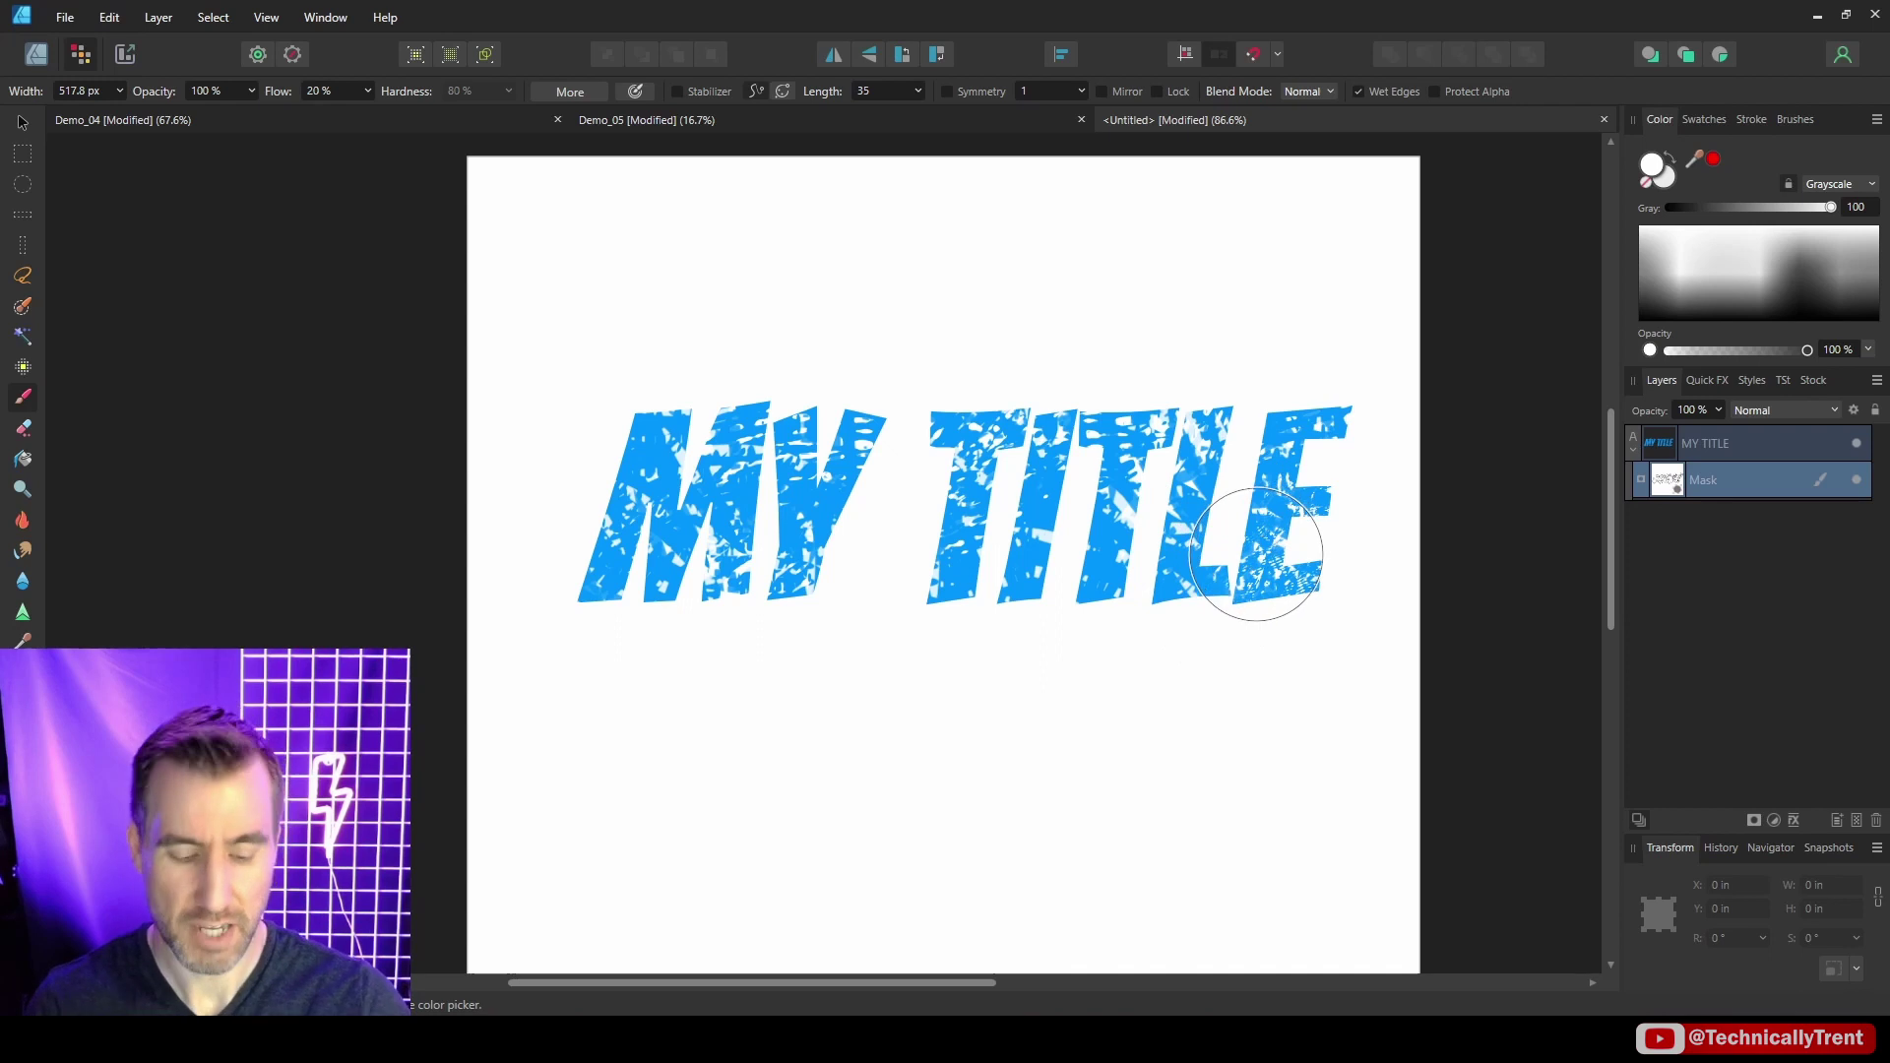
Reduce the brush width to 20.1 px and examine the fine masked gaps inside the title's letters
{"action": "key", "text": "bracketleft"}
{"action": "key", "text": "bracketleft"}
{"action": "key", "text": "bracketleft"}
{"action": "key", "text": "bracketleft"}
{"action": "key", "text": "bracketleft"}
{"action": "key", "text": "bracketleft"}
{"action": "key", "text": "bracketleft"}
{"action": "key", "text": "bracketleft"}
{"action": "key", "text": "bracketleft"}
{"action": "key", "text": "bracketleft"}
{"action": "key", "text": "bracketleft"}
{"action": "key", "text": "bracketleft"}
{"action": "key", "text": "bracketleft"}
{"action": "key", "text": "bracketleft"}
{"action": "key", "text": "bracketleft"}
{"action": "key", "text": "bracketleft"}
{"action": "key", "text": "bracketleft"}
{"action": "key", "text": "bracketleft"}
{"action": "key", "text": "bracketleft"}
{"action": "scroll", "coordinate": [1209, 486], "scroll_direction": "up", "scroll_amount": 10}
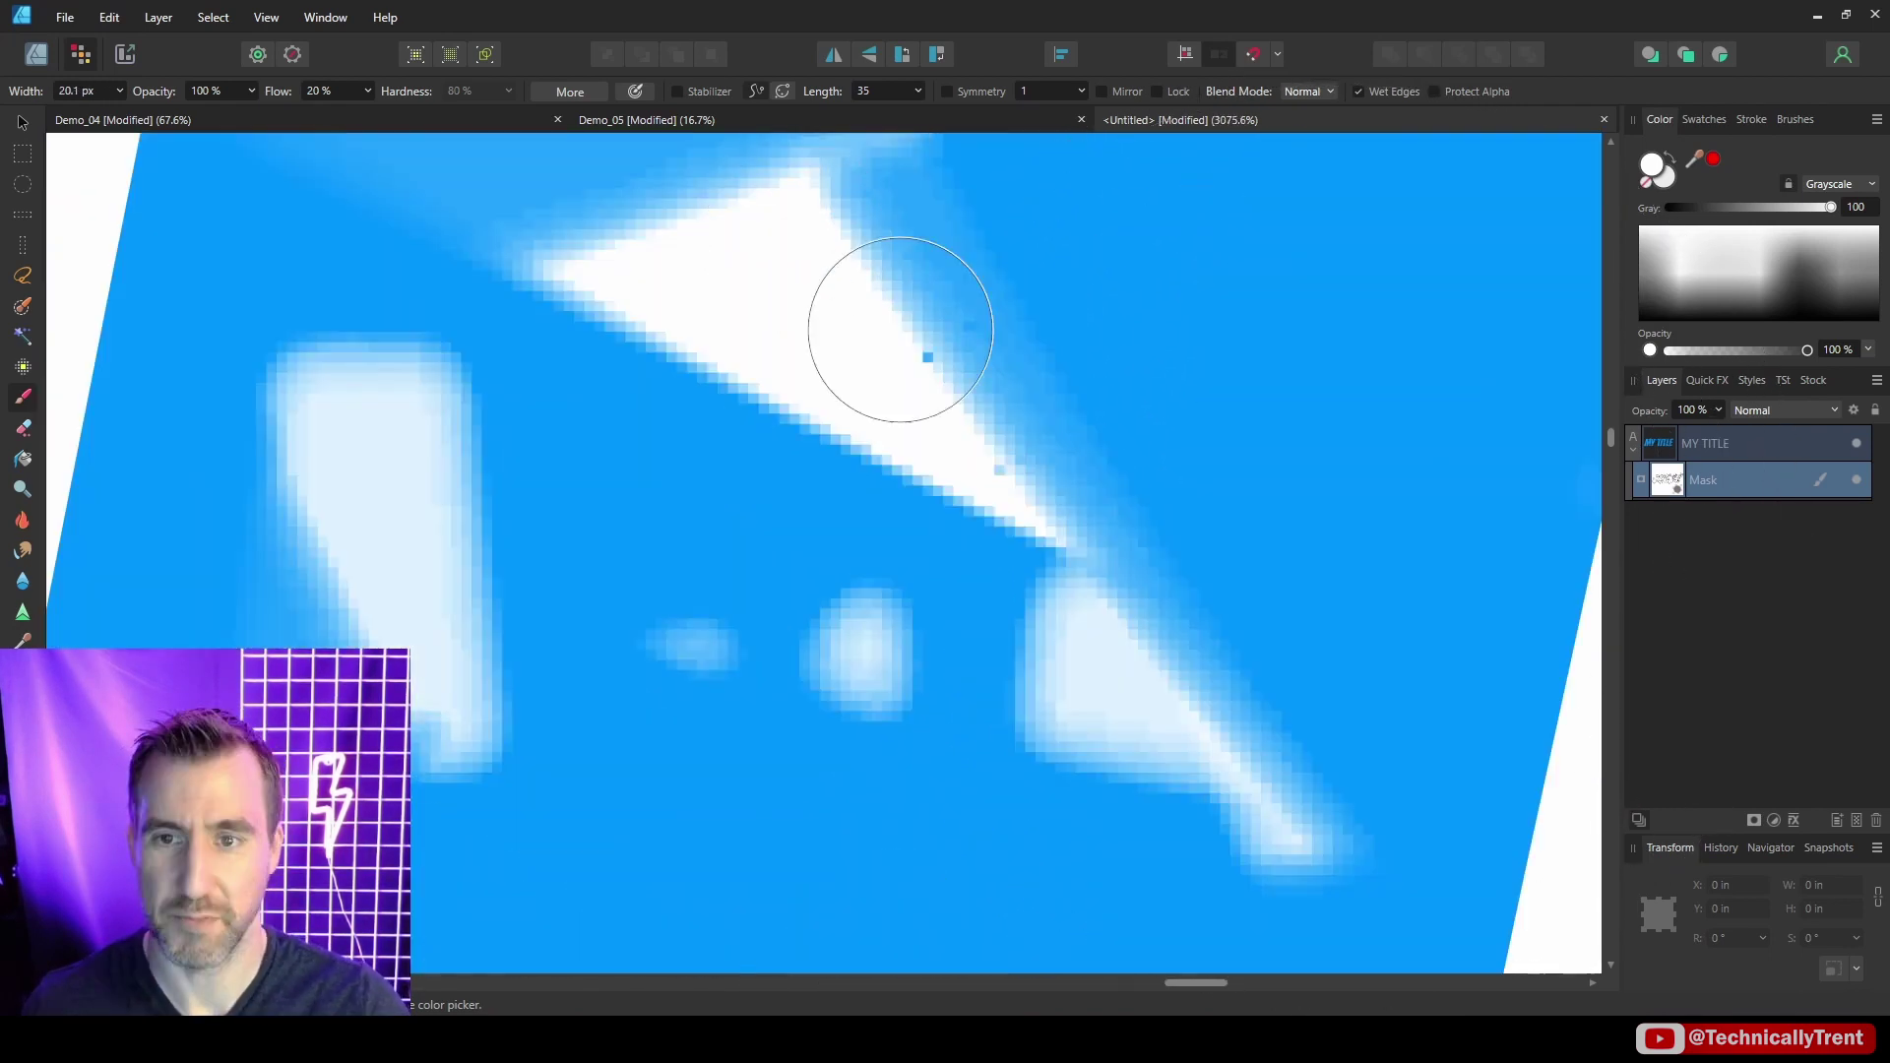
{"action": "scroll", "coordinate": [1142, 508], "scroll_direction": "down", "scroll_amount": 10}
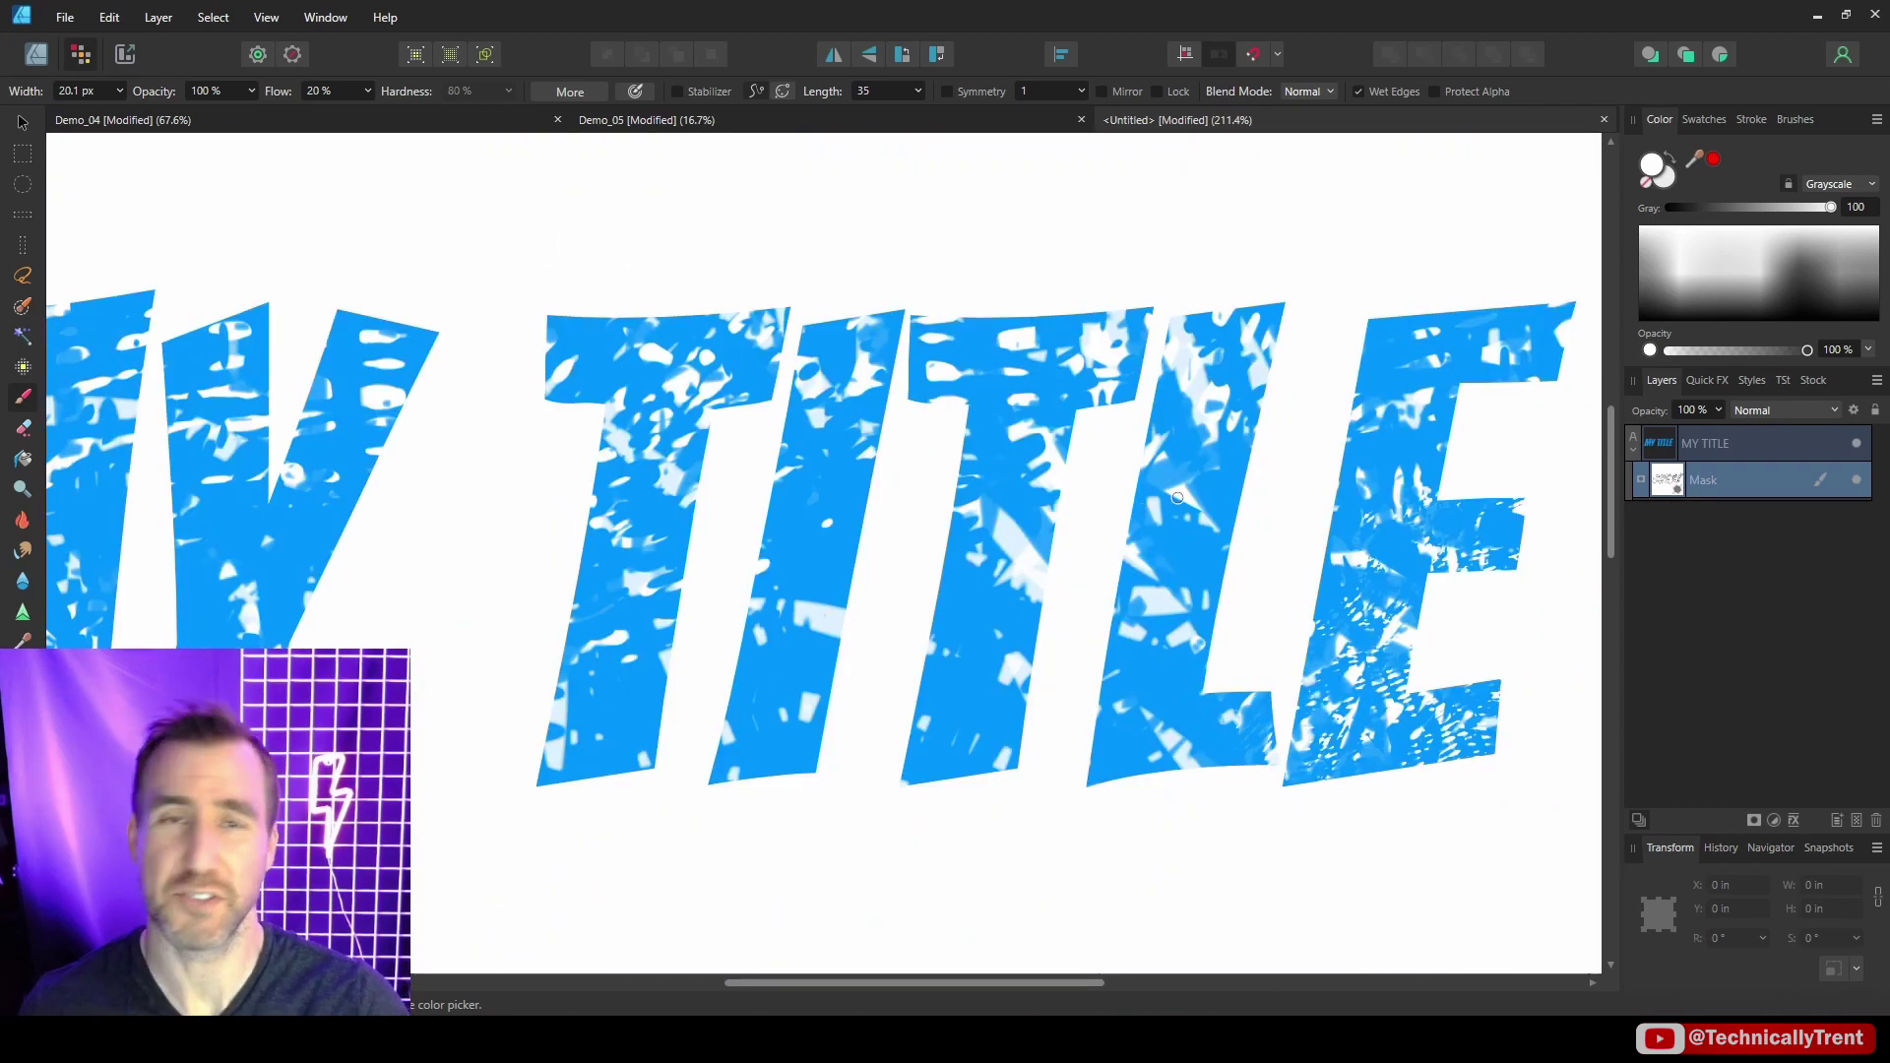